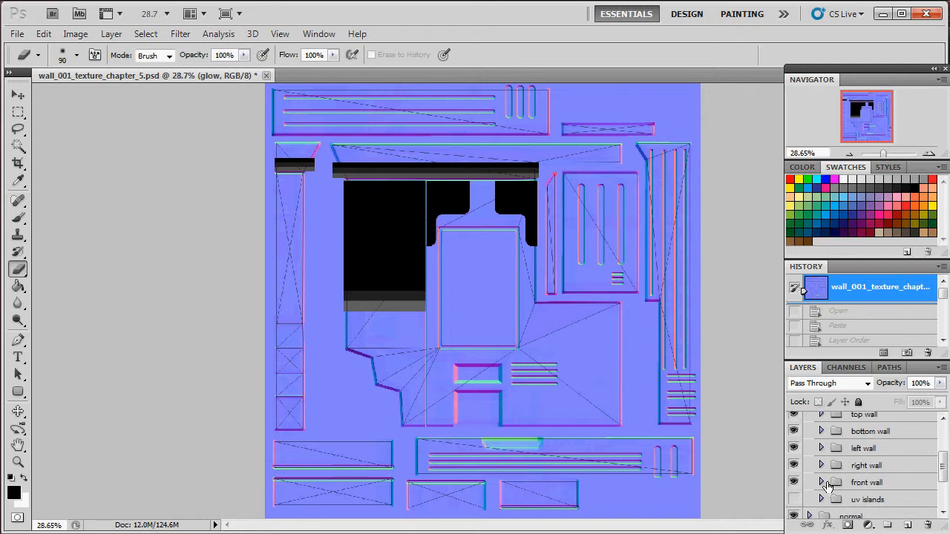
Hide the OUT layer inside the front wall group and collapse the group again
{"action": "left_click", "coordinate": [822, 484]}
{"action": "left_click", "coordinate": [795, 505]}
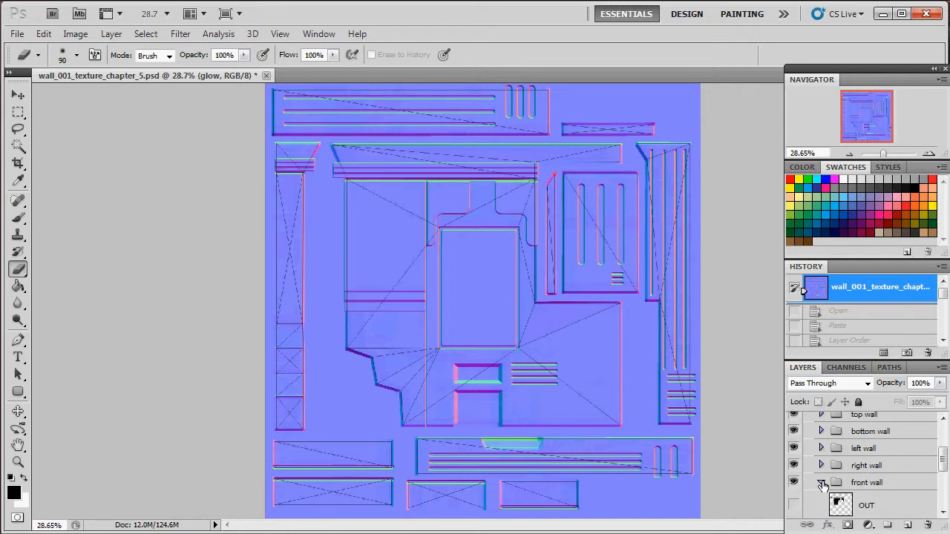
{"action": "left_click", "coordinate": [822, 484]}
Create a group named damage at the start of the masks group and add an empty layer inside it
{"action": "scroll", "coordinate": [858, 483], "scroll_direction": "up", "scroll_amount": 3}
{"action": "left_click", "coordinate": [863, 466]}
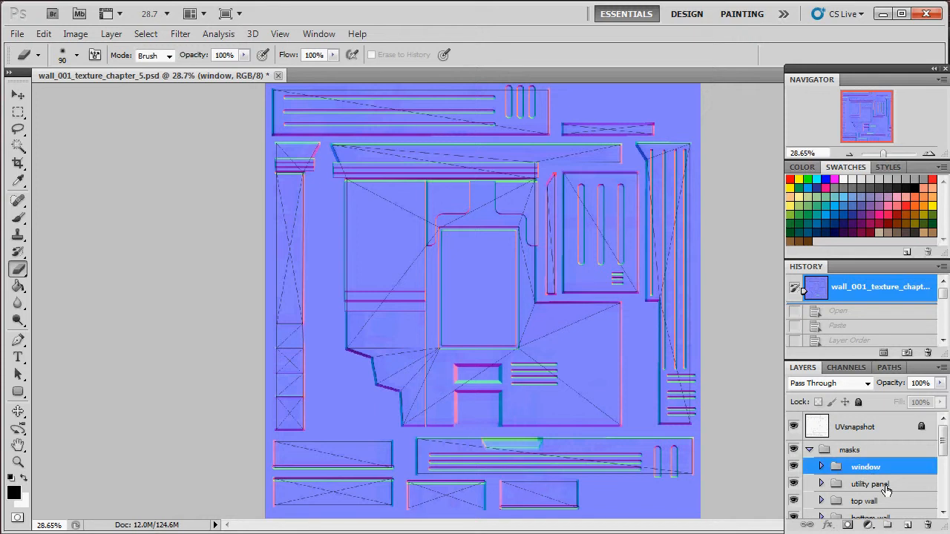
{"action": "left_click", "coordinate": [888, 527]}
{"action": "double_click", "coordinate": [865, 467]}
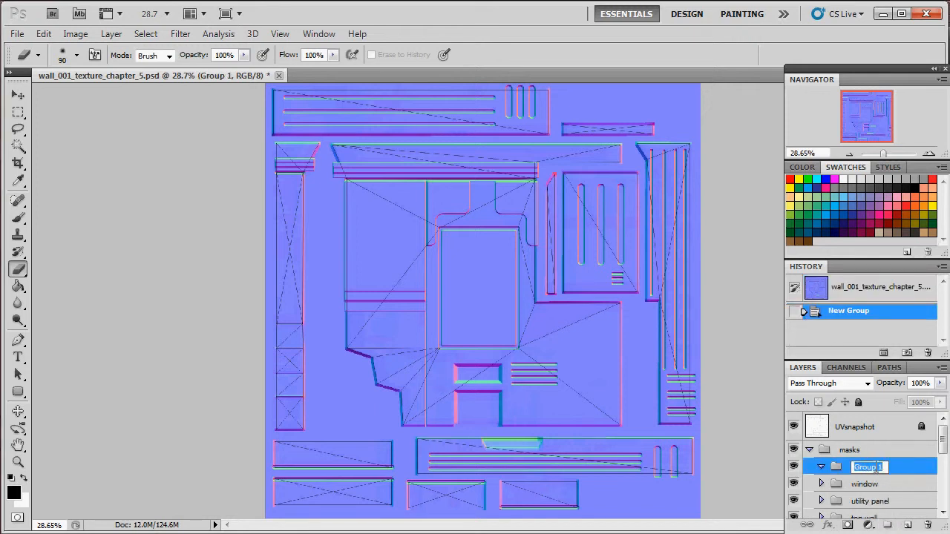
{"action": "type", "text": "damage"}
{"action": "key", "text": "Return"}
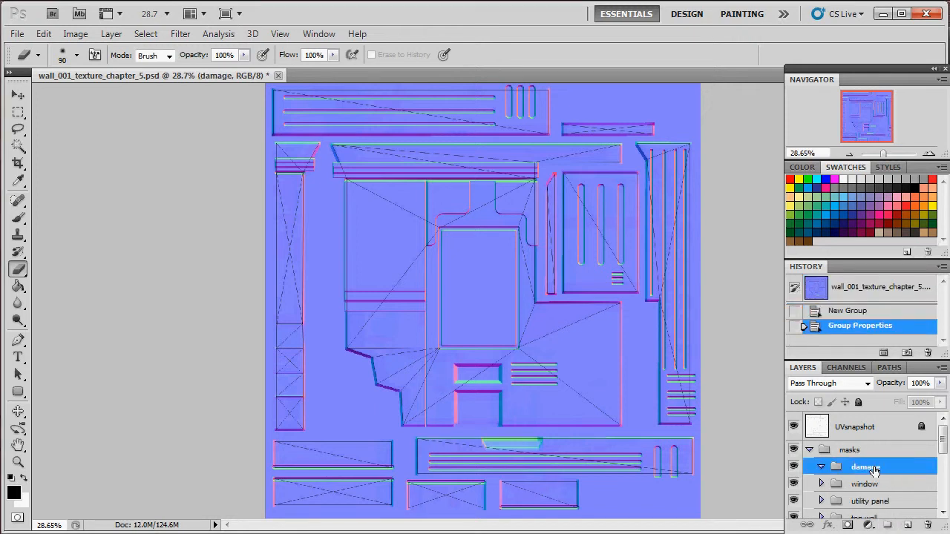
{"action": "left_click", "coordinate": [909, 525]}
Set the Brush tool to the textured 36 px tip, undo a test dab on the wall, and enlarge the tip to 90 px
{"action": "left_click_drag", "start_coordinate": [885, 157], "coordinate": [887, 153]}
{"action": "left_click_drag", "start_coordinate": [877, 119], "coordinate": [886, 132]}
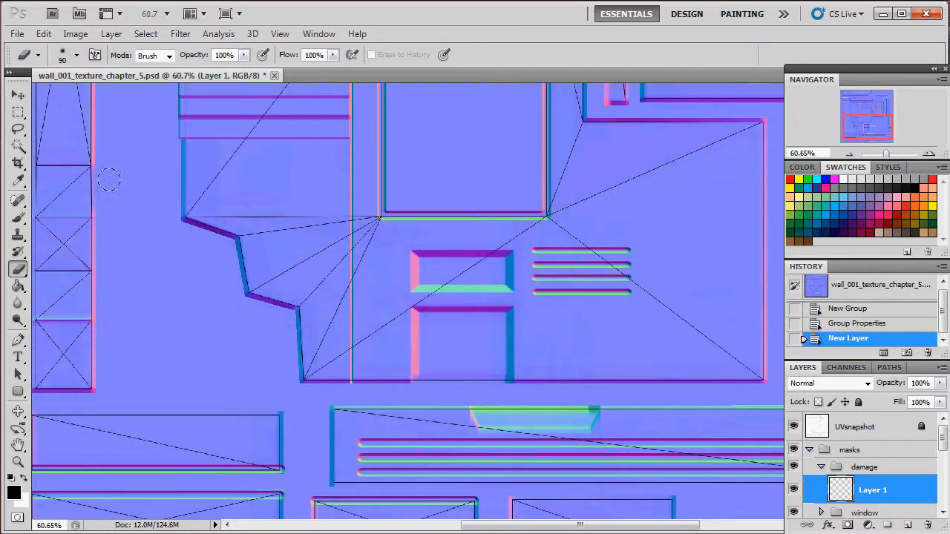
{"action": "left_click", "coordinate": [21, 219]}
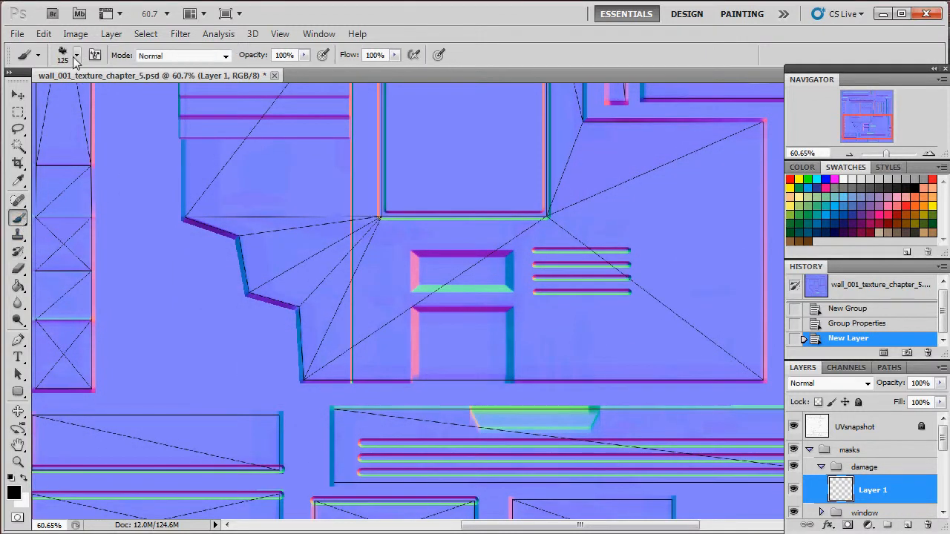
{"action": "left_click", "coordinate": [76, 57]}
{"action": "left_click_drag", "start_coordinate": [169, 190], "coordinate": [171, 219]}
{"action": "left_click", "coordinate": [151, 181]}
{"action": "left_click", "coordinate": [638, 326]}
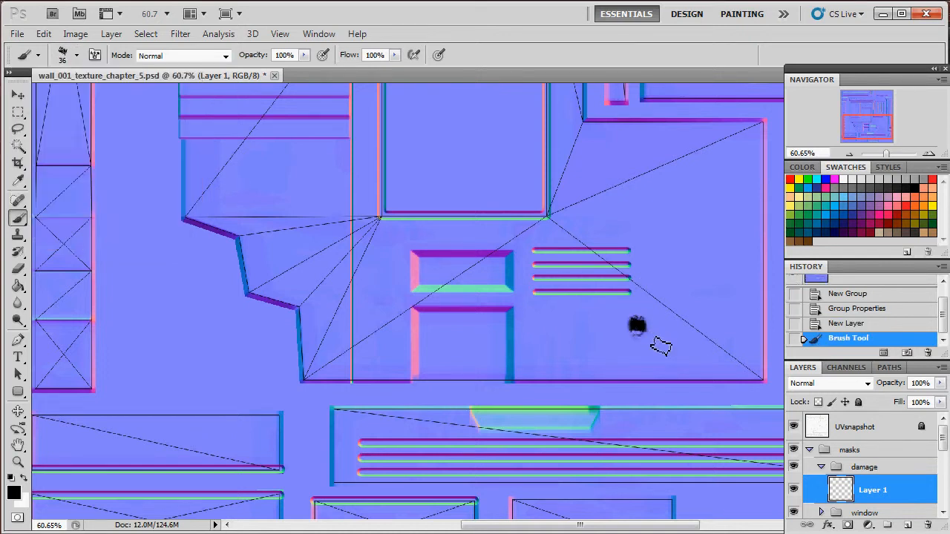
{"action": "key", "text": "ctrl+z"}
{"action": "key", "text": "bracketright"}
{"action": "key", "text": "bracketright"}
{"action": "key", "text": "bracketright"}
{"action": "key", "text": "bracketright"}
{"action": "key", "text": "bracketright"}
Check the concept sketch, then paint a black damage shape beside the slots, wide at the front wall's lower edge and narrowing upward
{"action": "key", "text": "alt+Tab"}
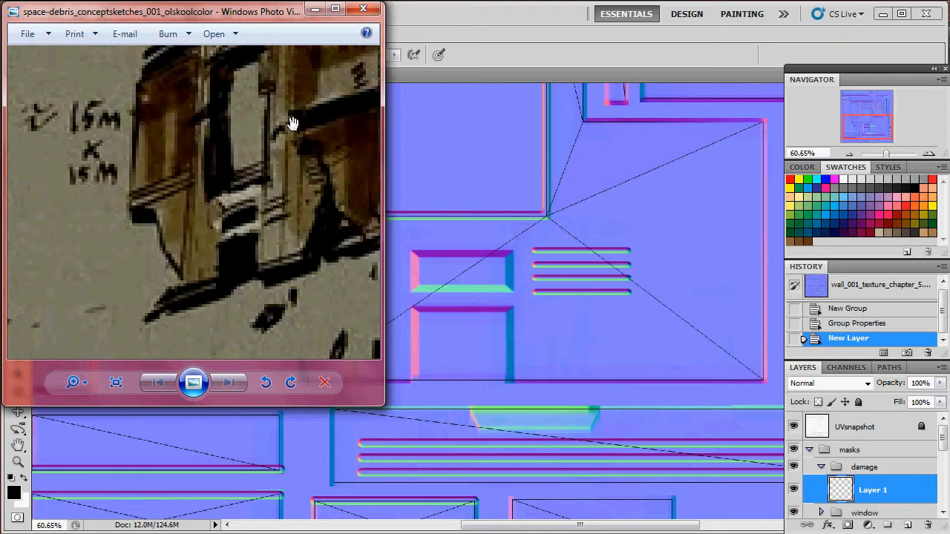
{"action": "key", "text": "alt+Tab"}
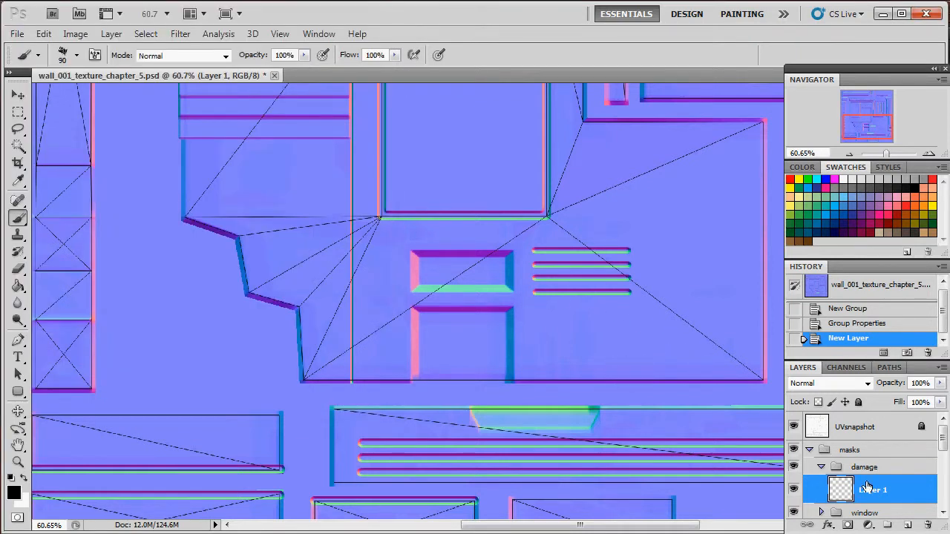
{"action": "left_click", "coordinate": [635, 377]}
{"action": "left_click", "coordinate": [643, 371]}
{"action": "left_click", "coordinate": [656, 356]}
{"action": "left_click", "coordinate": [663, 343]}
{"action": "left_click", "coordinate": [683, 371]}
{"action": "left_click", "coordinate": [679, 375]}
{"action": "left_click", "coordinate": [678, 339]}
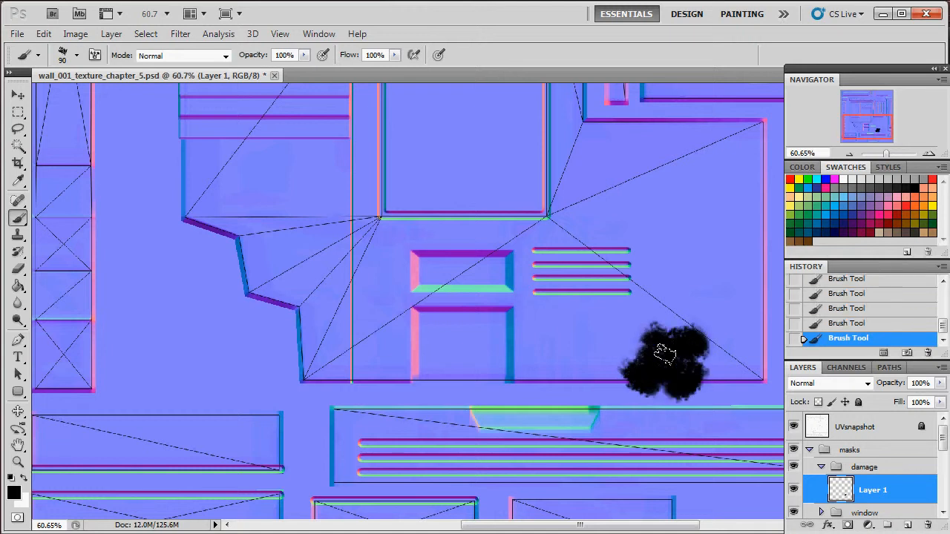
{"action": "left_click", "coordinate": [630, 347]}
{"action": "left_click", "coordinate": [645, 341]}
{"action": "left_click", "coordinate": [640, 323]}
{"action": "left_click", "coordinate": [633, 305]}
{"action": "mouse_move", "coordinate": [620, 278]}
{"action": "left_mouse_down"}
{"action": "mouse_move", "coordinate": [569, 143]}
{"action": "mouse_move", "coordinate": [570, 123]}
{"action": "mouse_move", "coordinate": [586, 214]}
{"action": "mouse_move", "coordinate": [629, 278]}
{"action": "mouse_move", "coordinate": [622, 313]}
{"action": "mouse_move", "coordinate": [633, 364]}
{"action": "mouse_move", "coordinate": [618, 376]}
{"action": "mouse_move", "coordinate": [694, 384]}
{"action": "mouse_move", "coordinate": [704, 353]}
{"action": "mouse_move", "coordinate": [632, 281]}
{"action": "mouse_move", "coordinate": [572, 382]}
{"action": "mouse_move", "coordinate": [615, 340]}
{"action": "mouse_move", "coordinate": [637, 287]}
{"action": "mouse_move", "coordinate": [658, 278]}
{"action": "mouse_move", "coordinate": [661, 298]}
{"action": "mouse_move", "coordinate": [649, 251]}
{"action": "mouse_move", "coordinate": [670, 276]}
{"action": "mouse_move", "coordinate": [644, 307]}
{"action": "mouse_move", "coordinate": [595, 295]}
{"action": "mouse_move", "coordinate": [596, 279]}
{"action": "mouse_move", "coordinate": [698, 331]}
{"action": "left_mouse_up"}
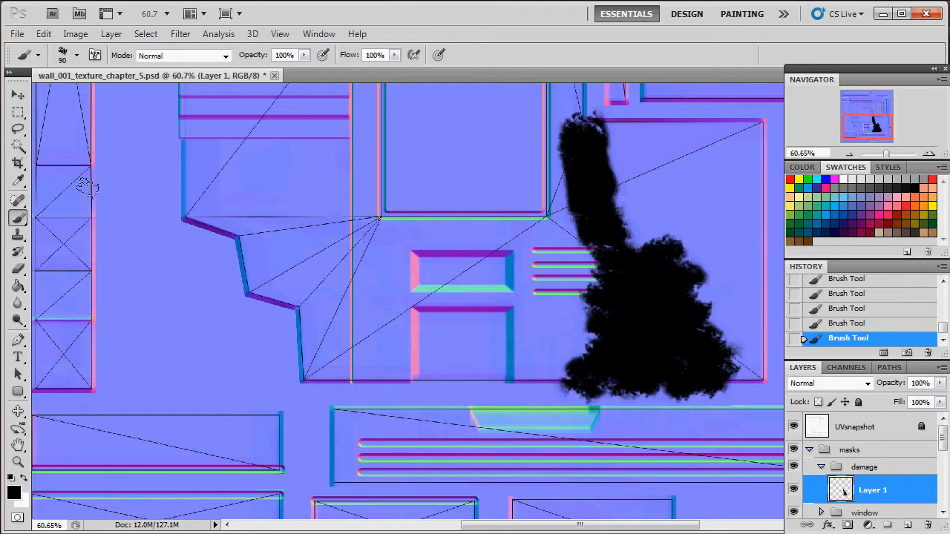
Give the Eraser the textured 17 px brush tip and enlarge it to 90 px
{"action": "key", "text": "e"}
{"action": "left_click", "coordinate": [66, 57]}
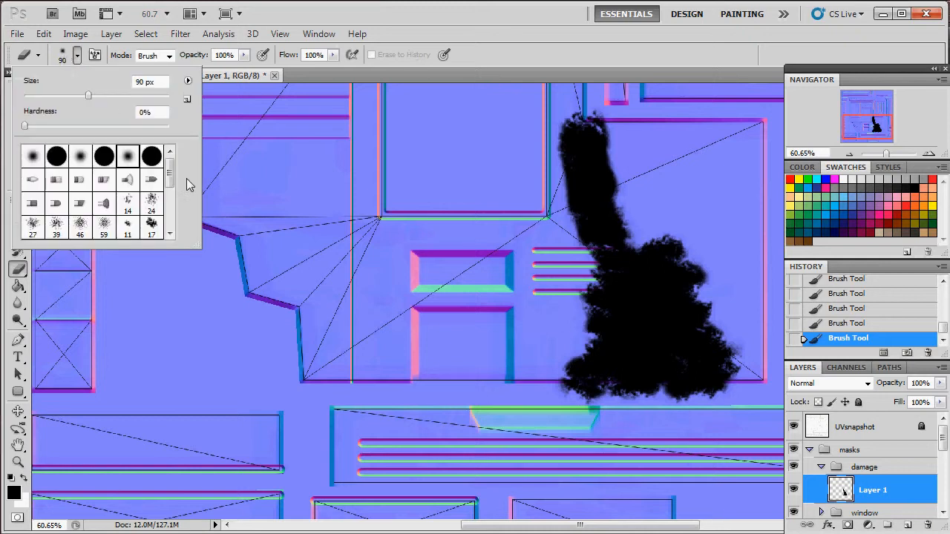
{"action": "left_click_drag", "start_coordinate": [170, 154], "coordinate": [171, 196]}
{"action": "left_click", "coordinate": [151, 163]}
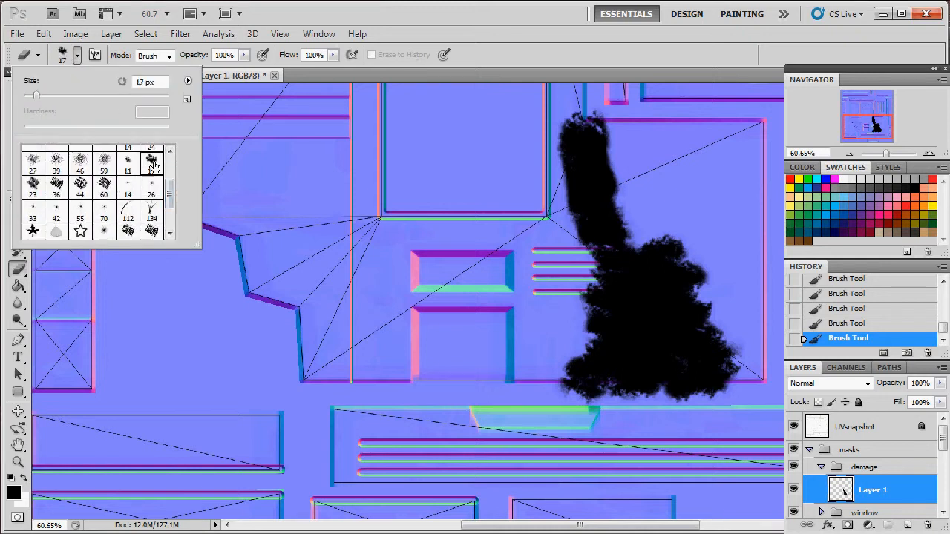
{"action": "left_click", "coordinate": [551, 227]}
{"action": "key", "text": "bracketright"}
{"action": "key", "text": "bracketright"}
{"action": "key", "text": "bracketright"}
{"action": "key", "text": "bracketright"}
{"action": "left_click_drag", "start_coordinate": [586, 126], "coordinate": [593, 147]}
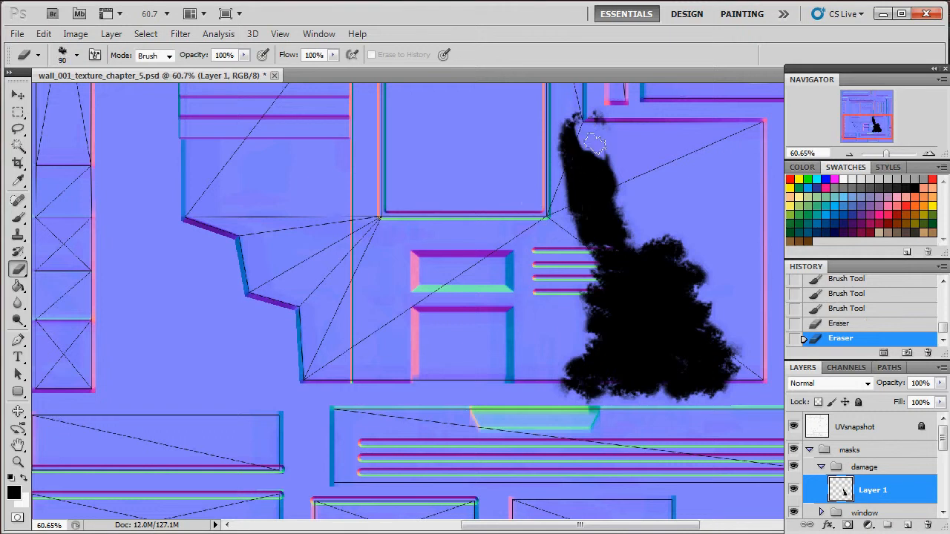
{"action": "left_click", "coordinate": [600, 154]}
{"action": "left_click", "coordinate": [599, 169]}
{"action": "left_click", "coordinate": [596, 178]}
{"action": "left_click_drag", "start_coordinate": [598, 185], "coordinate": [610, 216]}
{"action": "left_click", "coordinate": [606, 177]}
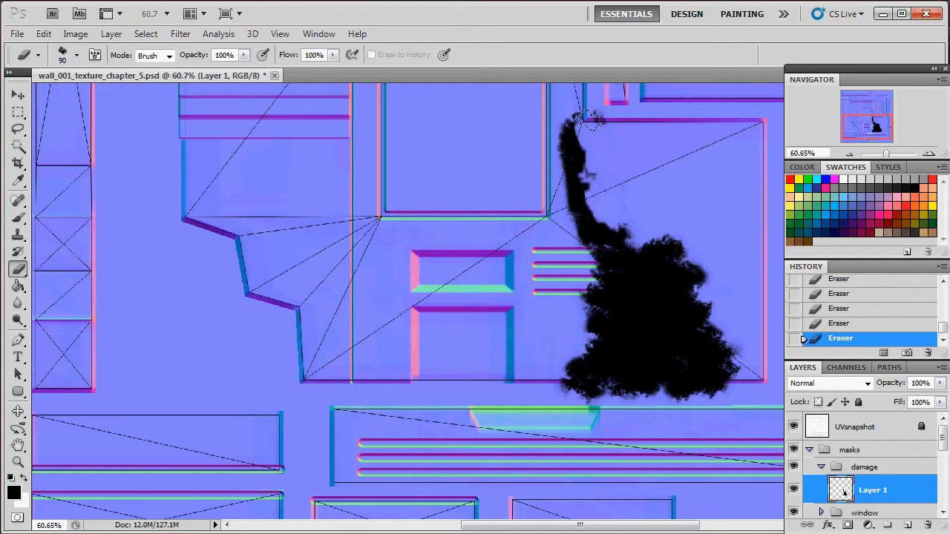
{"action": "left_click", "coordinate": [851, 311]}
{"action": "left_click", "coordinate": [851, 296]}
{"action": "scroll", "coordinate": [851, 293], "scroll_direction": "up", "scroll_amount": 1}
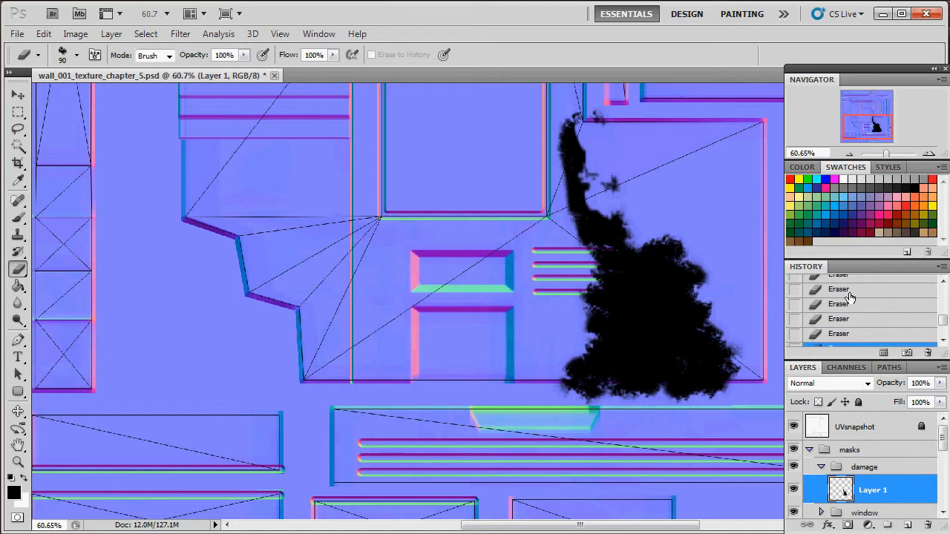
{"action": "left_click", "coordinate": [851, 290]}
Erase ragged bites from both edges of the narrow upper part of the black damage shape
{"action": "left_click", "coordinate": [598, 152]}
{"action": "left_click", "coordinate": [610, 188]}
{"action": "left_click", "coordinate": [607, 221]}
{"action": "left_click", "coordinate": [573, 230]}
{"action": "left_click", "coordinate": [564, 183]}
{"action": "left_click", "coordinate": [569, 204]}
{"action": "left_click", "coordinate": [575, 199]}
{"action": "left_click", "coordinate": [570, 166]}
{"action": "left_click", "coordinate": [566, 153]}
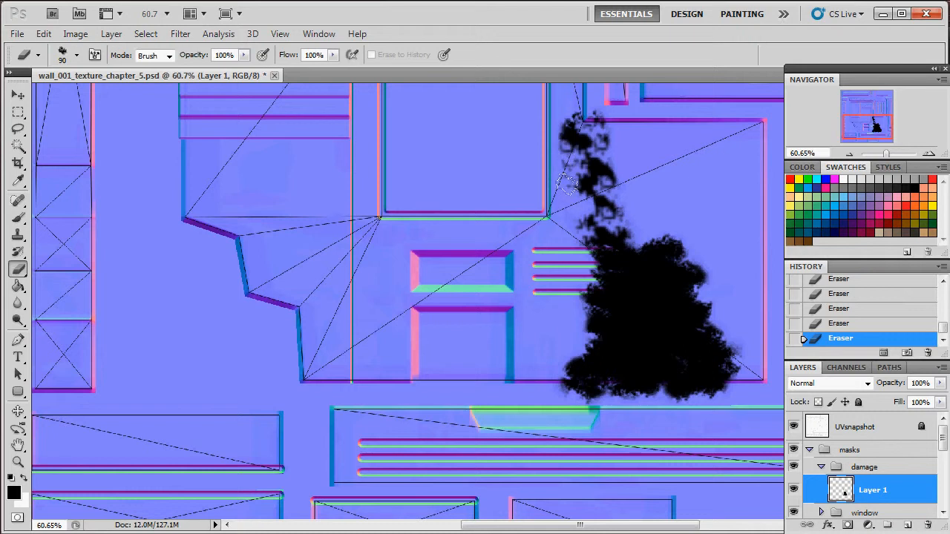
Erase irregular notches into both sides of the damage shape's wide lower mass, clearing the black from the slot ends
{"action": "left_click", "coordinate": [664, 251]}
{"action": "left_click", "coordinate": [672, 253]}
{"action": "left_click", "coordinate": [668, 292]}
{"action": "left_click", "coordinate": [684, 306]}
{"action": "left_click", "coordinate": [687, 299]}
{"action": "left_click", "coordinate": [691, 294]}
{"action": "left_click", "coordinate": [692, 335]}
{"action": "left_click", "coordinate": [709, 343]}
{"action": "left_click", "coordinate": [707, 349]}
{"action": "left_click", "coordinate": [609, 300]}
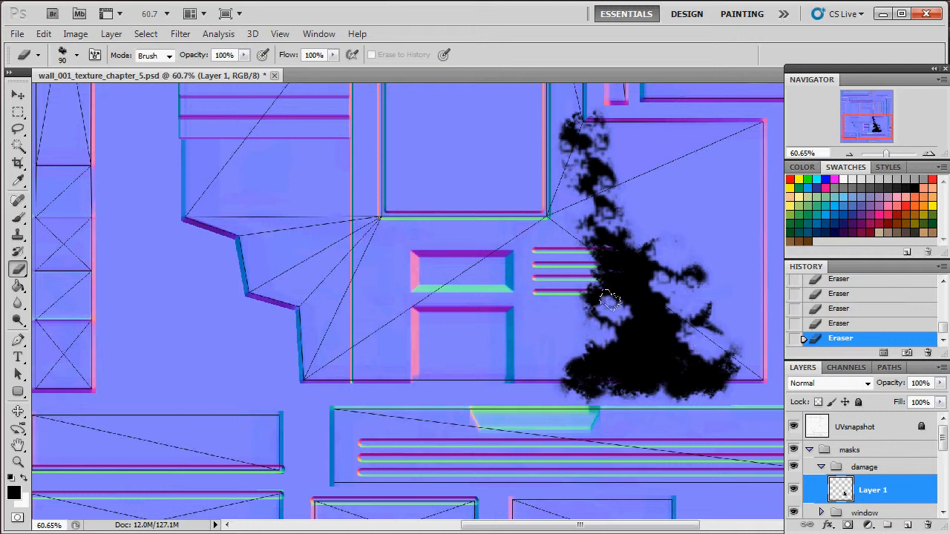
{"action": "left_click_drag", "start_coordinate": [580, 303], "coordinate": [606, 274]}
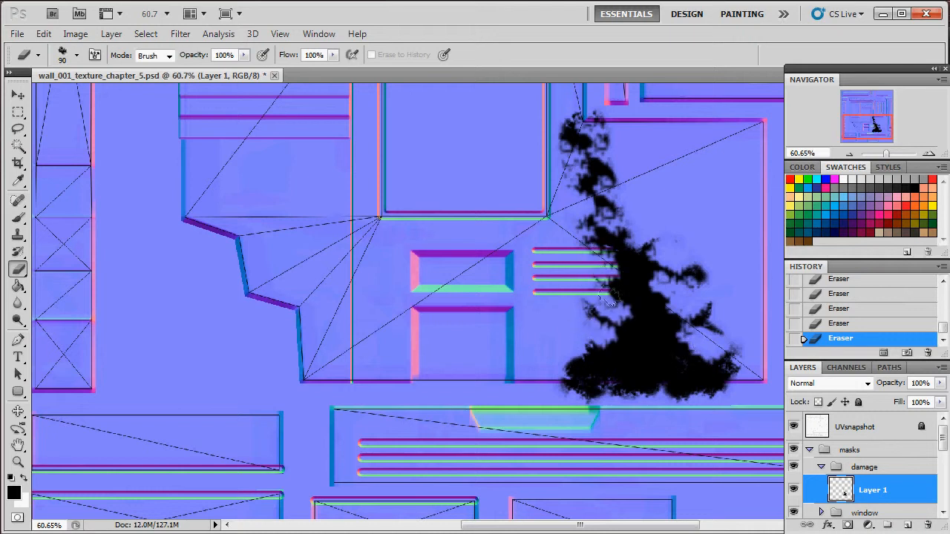
{"action": "left_click_drag", "start_coordinate": [582, 339], "coordinate": [553, 355]}
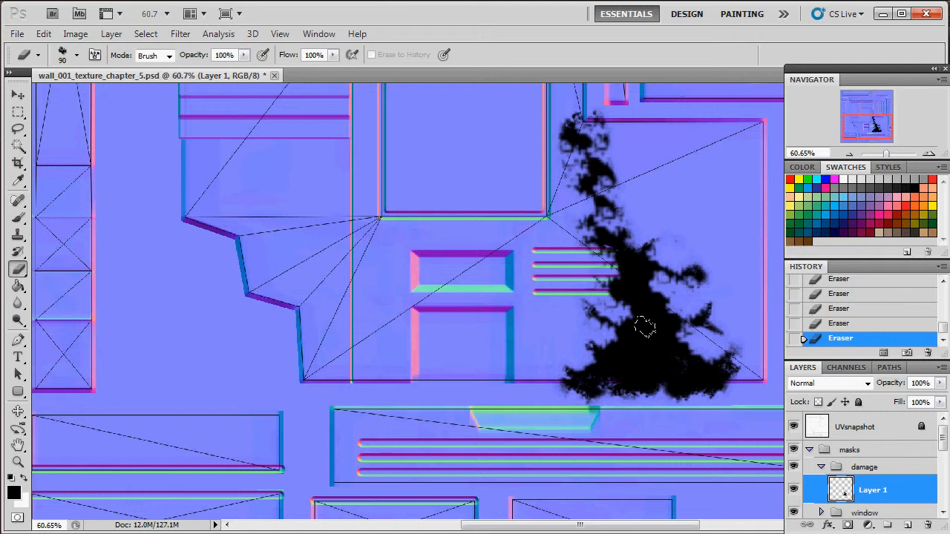
Paint black back over the middle and slot-side edge of the damage shape's lower mass
{"action": "key", "text": "b"}
{"action": "left_click", "coordinate": [615, 302]}
{"action": "left_click", "coordinate": [608, 332]}
{"action": "left_click", "coordinate": [598, 293]}
{"action": "left_click", "coordinate": [609, 265]}
{"action": "left_click", "coordinate": [612, 317]}
{"action": "left_click", "coordinate": [591, 332]}
{"action": "left_click_drag", "start_coordinate": [577, 359], "coordinate": [572, 364]}
{"action": "left_click_drag", "start_coordinate": [647, 298], "coordinate": [688, 357]}
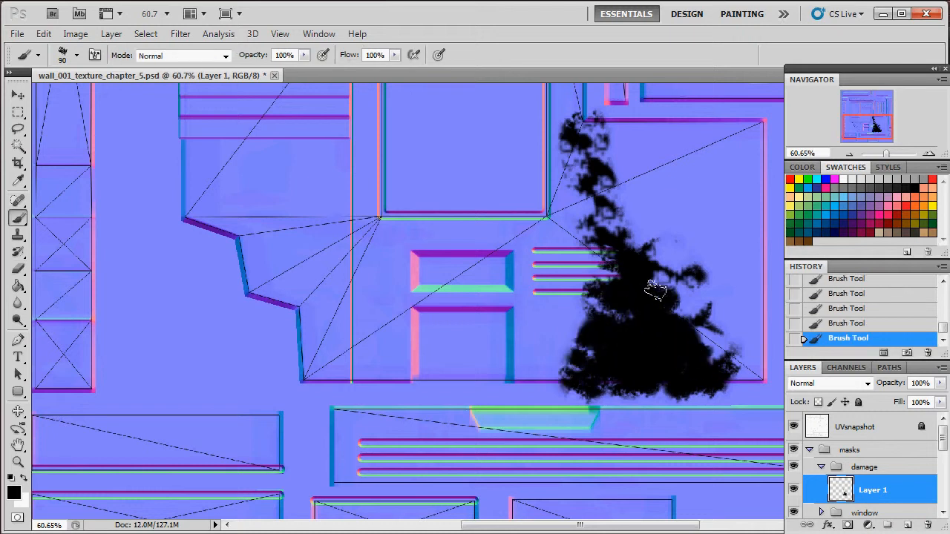
Erase small bites around the slot ends and along both edges of the damage shape's lower mass
{"action": "key", "text": "e"}
{"action": "left_click", "coordinate": [600, 296]}
{"action": "left_click", "coordinate": [595, 317]}
{"action": "left_click", "coordinate": [588, 337]}
{"action": "left_click_drag", "start_coordinate": [688, 301], "coordinate": [711, 319]}
Thicken the damage streak with black strokes from its middle down to the wide base
{"action": "key", "text": "b"}
{"action": "left_click_drag", "start_coordinate": [594, 189], "coordinate": [616, 226]}
{"action": "left_click_drag", "start_coordinate": [605, 211], "coordinate": [634, 253]}
{"action": "mouse_move", "coordinate": [627, 234]}
{"action": "left_mouse_down"}
{"action": "mouse_move", "coordinate": [579, 173]}
{"action": "mouse_move", "coordinate": [586, 170]}
{"action": "mouse_move", "coordinate": [569, 193]}
{"action": "mouse_move", "coordinate": [588, 239]}
{"action": "mouse_move", "coordinate": [613, 195]}
{"action": "mouse_move", "coordinate": [678, 261]}
{"action": "left_mouse_up"}
Erase the window-side edge of the damage streak and repaint black where it widens into the base
{"action": "key", "text": "e"}
{"action": "left_click", "coordinate": [576, 185]}
{"action": "left_click", "coordinate": [578, 200]}
{"action": "left_click", "coordinate": [585, 222]}
{"action": "left_click", "coordinate": [594, 239]}
{"action": "left_click", "coordinate": [597, 241]}
{"action": "key", "text": "b"}
{"action": "left_click_drag", "start_coordinate": [616, 230], "coordinate": [653, 256]}
{"action": "left_click_drag", "start_coordinate": [631, 249], "coordinate": [644, 265]}
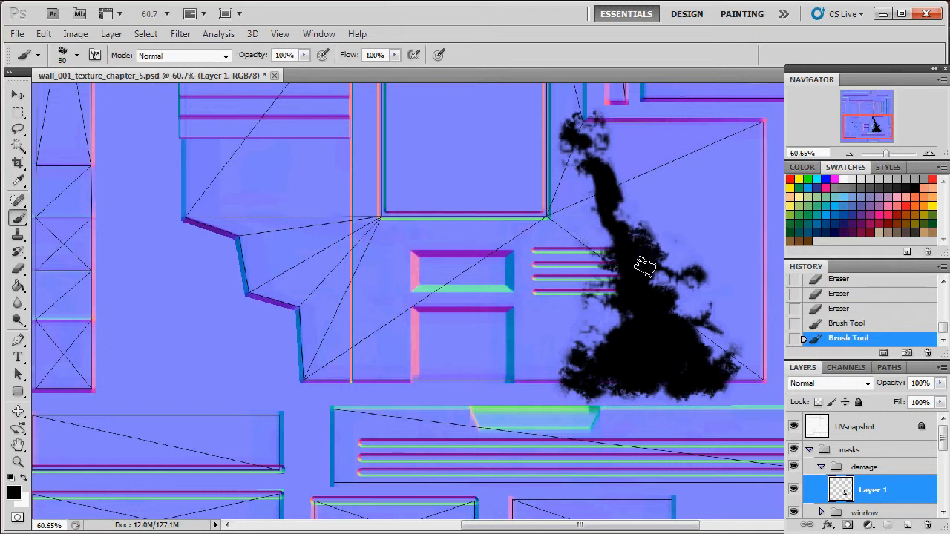
Extend the narrow end of the damage streak past the wall's edge toward the window frame and roughen it with the Eraser
{"action": "key", "text": "e"}
{"action": "scroll", "coordinate": [585, 136], "scroll_direction": "up", "scroll_amount": 3}
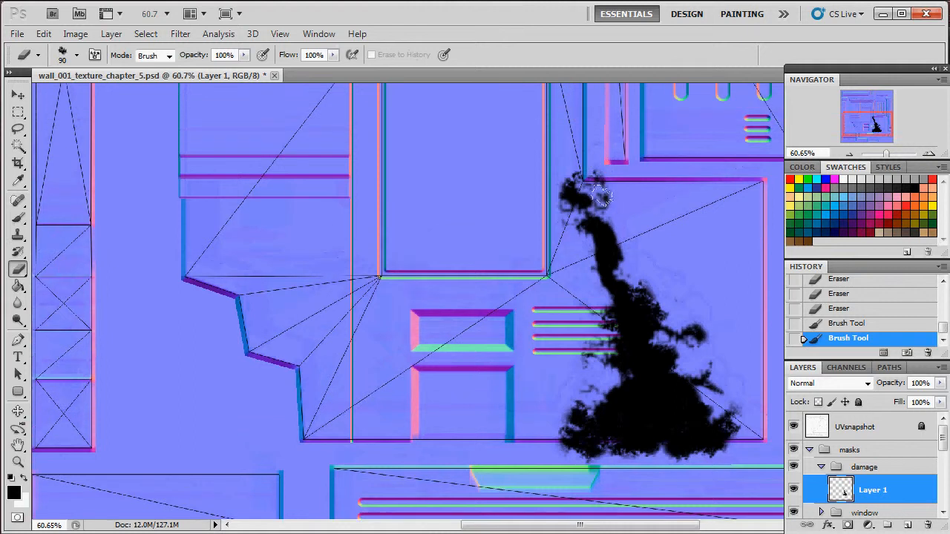
{"action": "key", "text": "b"}
{"action": "mouse_move", "coordinate": [564, 185]}
{"action": "left_mouse_down"}
{"action": "mouse_move", "coordinate": [548, 149]}
{"action": "mouse_move", "coordinate": [568, 164]}
{"action": "mouse_move", "coordinate": [533, 159]}
{"action": "mouse_move", "coordinate": [556, 201]}
{"action": "mouse_move", "coordinate": [584, 146]}
{"action": "mouse_move", "coordinate": [599, 191]}
{"action": "mouse_move", "coordinate": [640, 229]}
{"action": "mouse_move", "coordinate": [615, 239]}
{"action": "mouse_move", "coordinate": [616, 224]}
{"action": "mouse_move", "coordinate": [631, 246]}
{"action": "left_mouse_up"}
{"action": "key", "text": "e"}
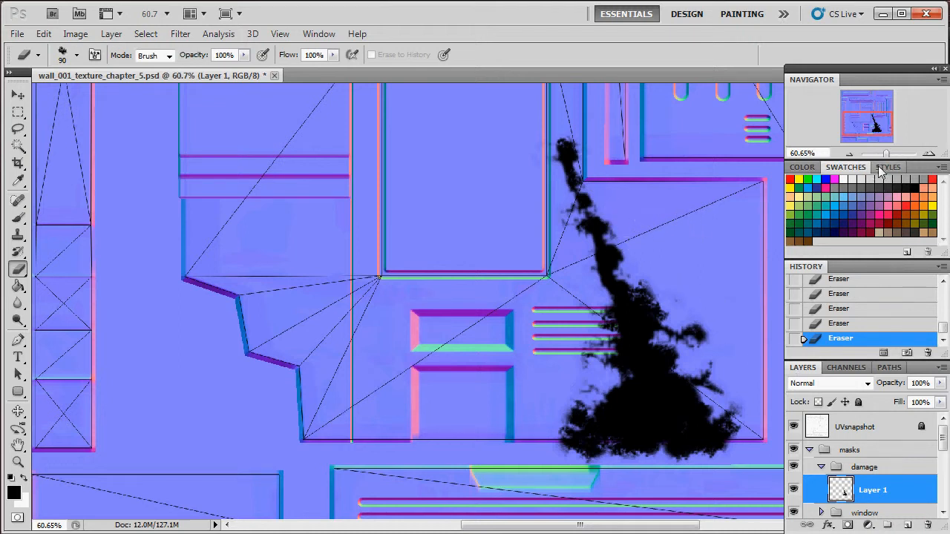
Sharpen the damage layer with Unsharp Mask at 500% amount, 7.6 pixels radius and threshold 0
{"action": "left_click_drag", "start_coordinate": [886, 154], "coordinate": [895, 155]}
{"action": "left_click_drag", "start_coordinate": [870, 124], "coordinate": [893, 154]}
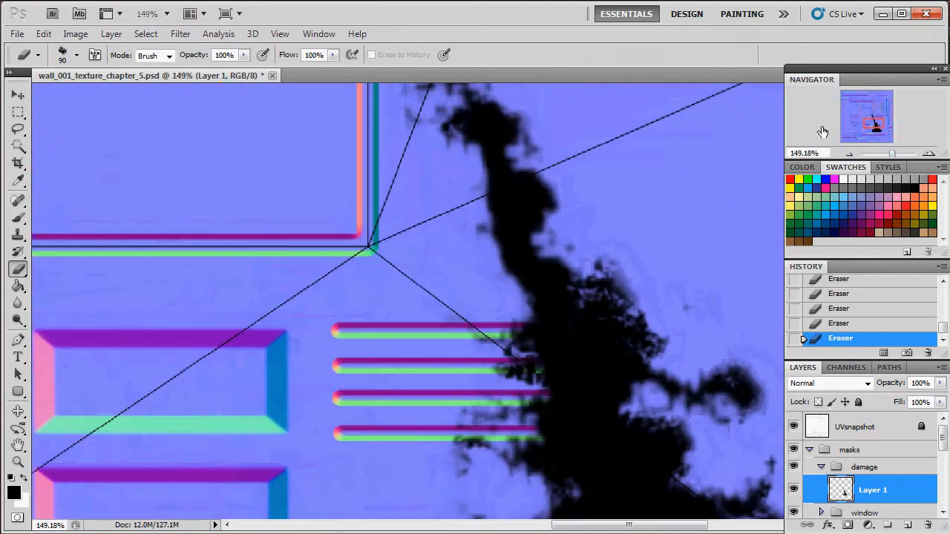
{"action": "left_click", "coordinate": [180, 34]}
{"action": "mouse_move", "coordinate": [280, 253]}
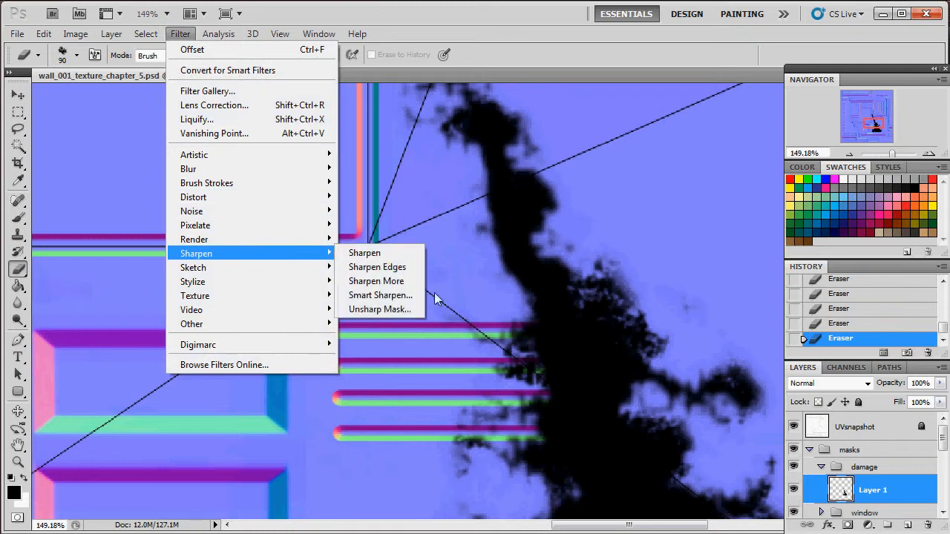
{"action": "left_click", "coordinate": [403, 306]}
{"action": "left_click_drag", "start_coordinate": [479, 91], "coordinate": [268, 108]}
{"action": "left_click_drag", "start_coordinate": [395, 323], "coordinate": [268, 324]}
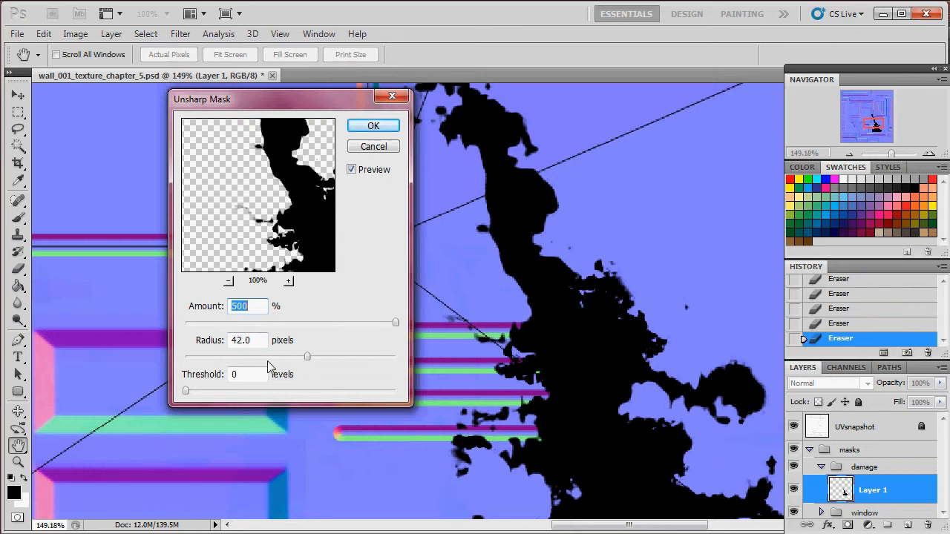
{"action": "left_click_drag", "start_coordinate": [308, 356], "coordinate": [268, 355]}
{"action": "left_click_drag", "start_coordinate": [173, 361], "coordinate": [258, 359]}
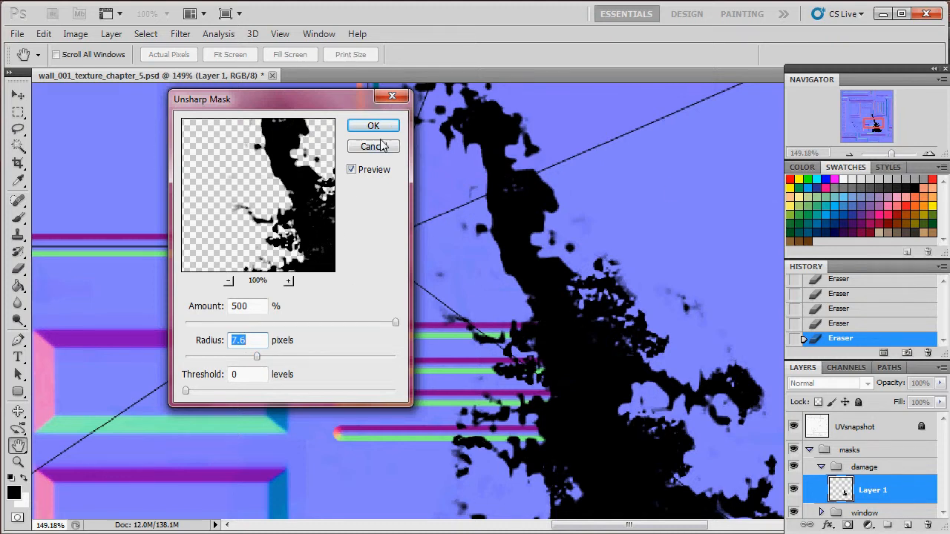
{"action": "left_click", "coordinate": [383, 125]}
Switch to the concept sketch in Windows Photo Viewer and examine where the wall is damaged, then return to the Photoshop texture
{"action": "left_click_drag", "start_coordinate": [891, 148], "coordinate": [887, 157]}
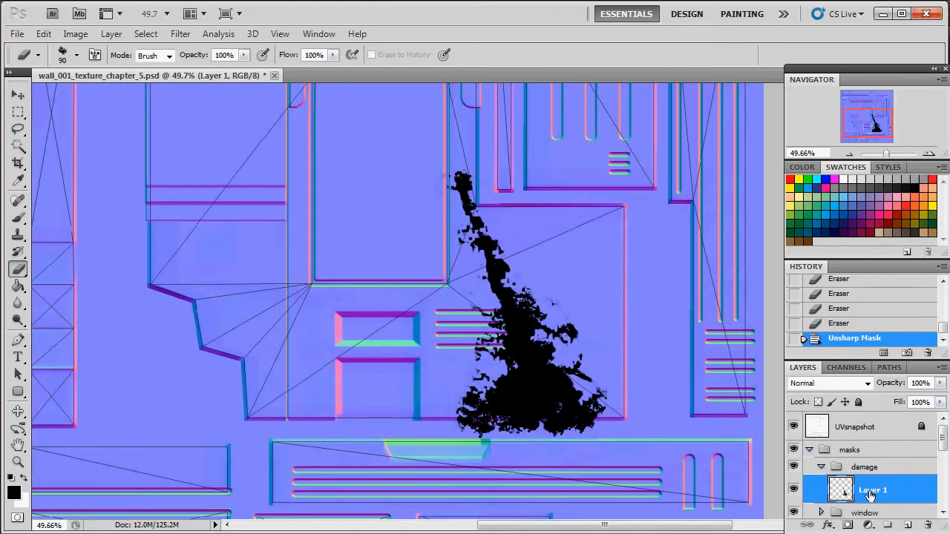
{"action": "left_click", "coordinate": [126, 533]}
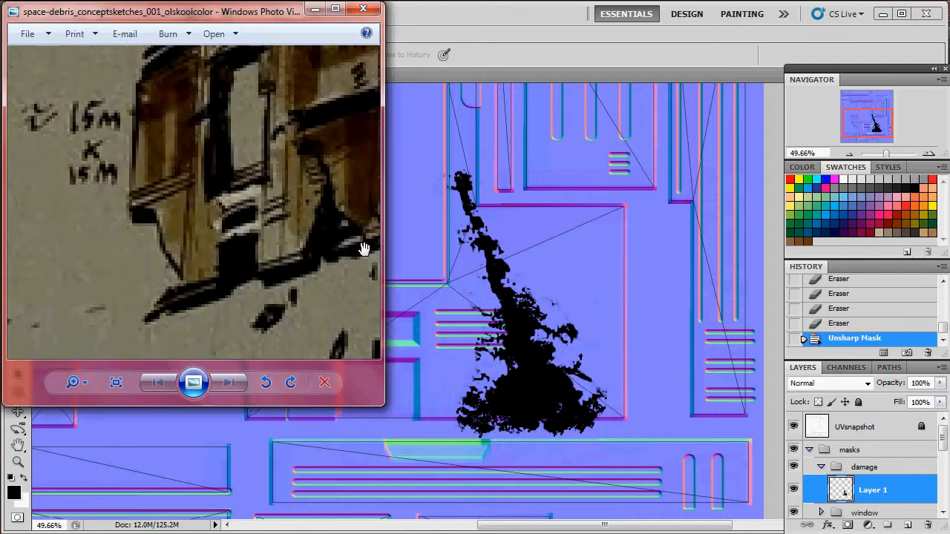
{"action": "left_click", "coordinate": [315, 8]}
{"action": "left_click_drag", "start_coordinate": [659, 526], "coordinate": [588, 527]}
{"action": "scroll", "coordinate": [488, 299], "scroll_direction": "up", "scroll_amount": 3}
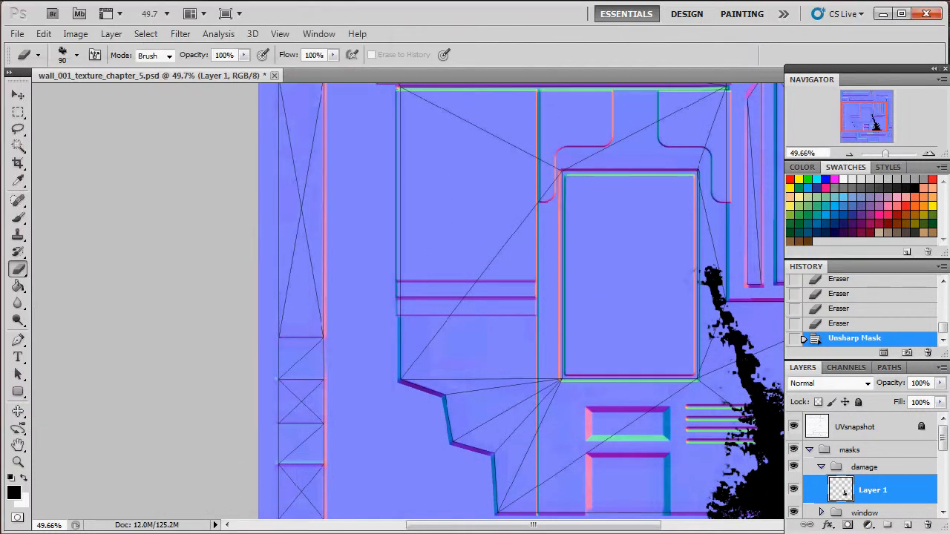
{"action": "key", "text": "alt+Tab"}
{"action": "scroll", "coordinate": [195, 194], "scroll_direction": "up", "scroll_amount": 3}
{"action": "scroll", "coordinate": [206, 236], "scroll_direction": "down", "scroll_amount": 3}
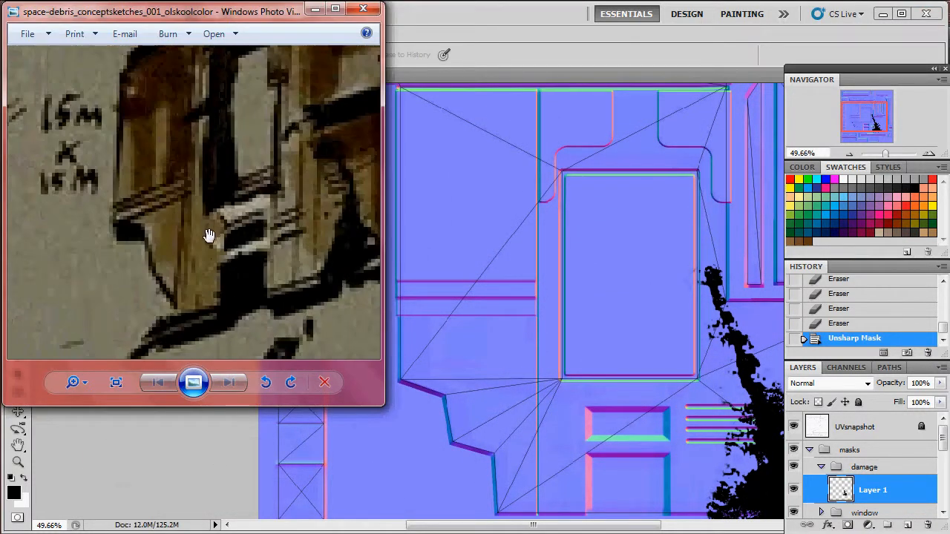
{"action": "scroll", "coordinate": [207, 243], "scroll_direction": "down", "scroll_amount": 2}
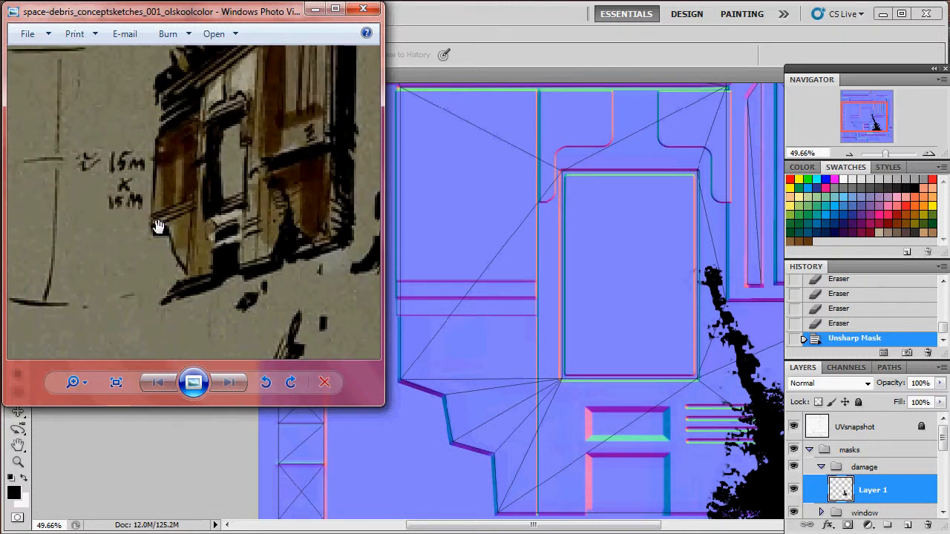
{"action": "left_click", "coordinate": [315, 9]}
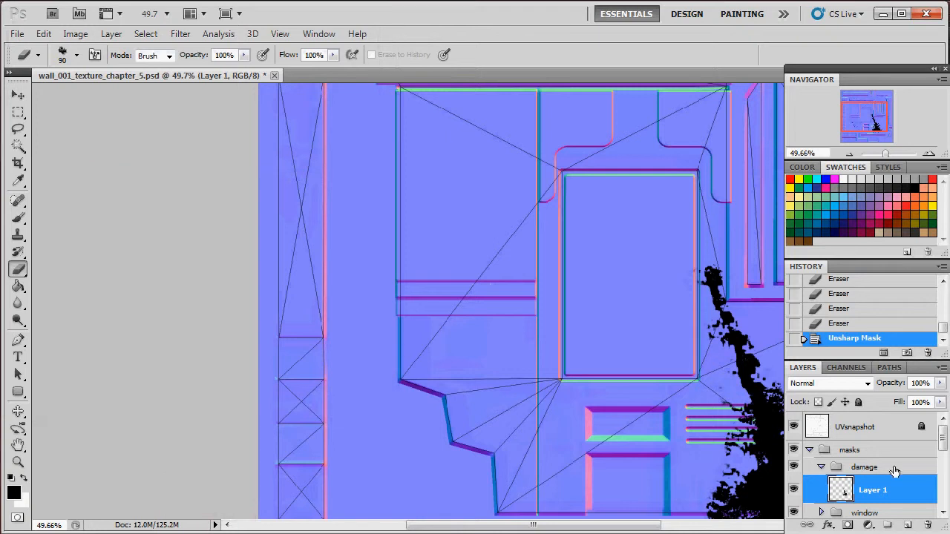
Paint a ragged black column down the full length of the narrow vertical strip beside the main wall panel
{"action": "left_click_drag", "start_coordinate": [873, 122], "coordinate": [873, 112]}
{"action": "scroll", "coordinate": [273, 180], "scroll_direction": "up", "scroll_amount": 4}
{"action": "key", "text": "b"}
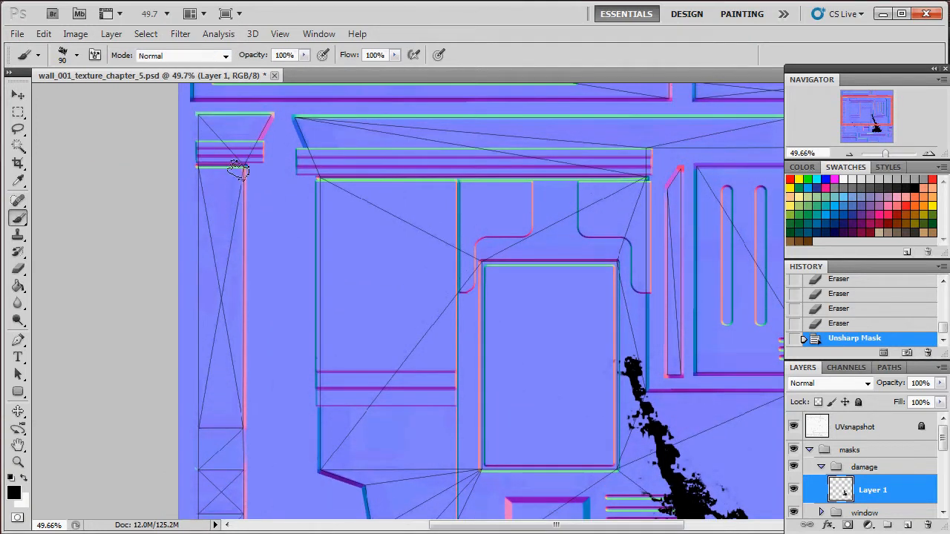
{"action": "left_click", "coordinate": [227, 181]}
{"action": "left_click", "coordinate": [218, 204]}
{"action": "left_click", "coordinate": [219, 219]}
{"action": "left_click", "coordinate": [236, 198]}
{"action": "left_click", "coordinate": [245, 197]}
{"action": "mouse_move", "coordinate": [236, 185]}
{"action": "left_mouse_down"}
{"action": "mouse_move", "coordinate": [210, 189]}
{"action": "mouse_move", "coordinate": [208, 201]}
{"action": "mouse_move", "coordinate": [234, 175]}
{"action": "mouse_move", "coordinate": [213, 196]}
{"action": "mouse_move", "coordinate": [205, 237]}
{"action": "mouse_move", "coordinate": [231, 225]}
{"action": "mouse_move", "coordinate": [227, 197]}
{"action": "mouse_move", "coordinate": [199, 265]}
{"action": "mouse_move", "coordinate": [230, 262]}
{"action": "mouse_move", "coordinate": [234, 249]}
{"action": "mouse_move", "coordinate": [208, 287]}
{"action": "mouse_move", "coordinate": [193, 284]}
{"action": "mouse_move", "coordinate": [210, 337]}
{"action": "mouse_move", "coordinate": [221, 335]}
{"action": "mouse_move", "coordinate": [217, 319]}
{"action": "mouse_move", "coordinate": [239, 332]}
{"action": "mouse_move", "coordinate": [245, 375]}
{"action": "left_mouse_up"}
{"action": "scroll", "coordinate": [243, 374], "scroll_direction": "down", "scroll_amount": 2}
{"action": "scroll", "coordinate": [243, 373], "scroll_direction": "down", "scroll_amount": 1}
{"action": "mouse_move", "coordinate": [222, 253]}
{"action": "left_mouse_down"}
{"action": "mouse_move", "coordinate": [210, 298]}
{"action": "mouse_move", "coordinate": [206, 291]}
{"action": "mouse_move", "coordinate": [209, 269]}
{"action": "mouse_move", "coordinate": [230, 301]}
{"action": "mouse_move", "coordinate": [215, 343]}
{"action": "mouse_move", "coordinate": [202, 340]}
{"action": "mouse_move", "coordinate": [235, 351]}
{"action": "mouse_move", "coordinate": [212, 383]}
{"action": "mouse_move", "coordinate": [213, 411]}
{"action": "mouse_move", "coordinate": [199, 362]}
{"action": "mouse_move", "coordinate": [208, 418]}
{"action": "left_mouse_up"}
{"action": "scroll", "coordinate": [209, 417], "scroll_direction": "down", "scroll_amount": 2}
{"action": "mouse_move", "coordinate": [221, 356]}
{"action": "left_mouse_down"}
{"action": "mouse_move", "coordinate": [197, 387]}
{"action": "mouse_move", "coordinate": [207, 376]}
{"action": "mouse_move", "coordinate": [211, 455]}
{"action": "mouse_move", "coordinate": [248, 449]}
{"action": "mouse_move", "coordinate": [231, 401]}
{"action": "mouse_move", "coordinate": [234, 431]}
{"action": "mouse_move", "coordinate": [217, 335]}
{"action": "mouse_move", "coordinate": [199, 310]}
{"action": "mouse_move", "coordinate": [216, 271]}
{"action": "left_mouse_up"}
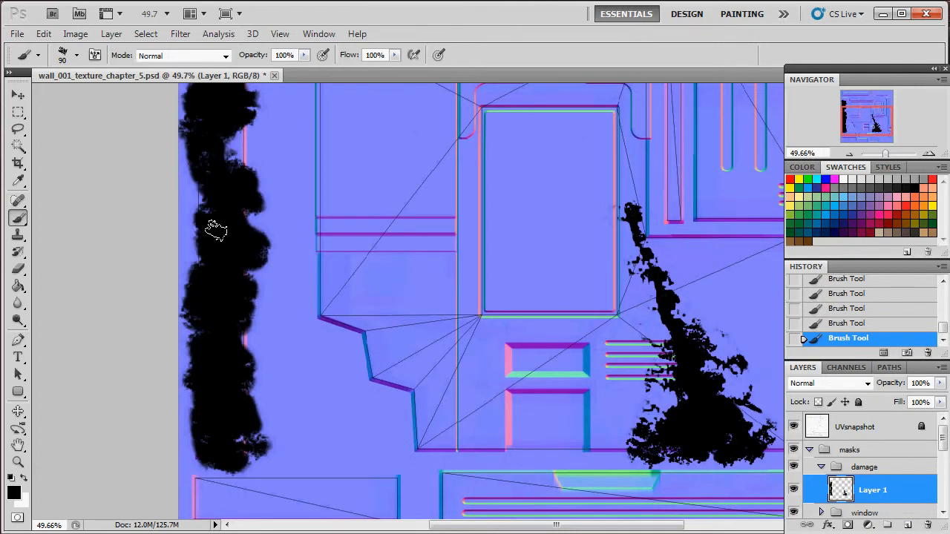
{"action": "scroll", "coordinate": [219, 219], "scroll_direction": "up", "scroll_amount": 2}
{"action": "scroll", "coordinate": [230, 208], "scroll_direction": "up", "scroll_amount": 4}
{"action": "mouse_move", "coordinate": [243, 306]}
{"action": "left_mouse_down"}
{"action": "mouse_move", "coordinate": [221, 324]}
{"action": "mouse_move", "coordinate": [232, 288]}
{"action": "mouse_move", "coordinate": [245, 298]}
{"action": "mouse_move", "coordinate": [200, 328]}
{"action": "mouse_move", "coordinate": [204, 388]}
{"action": "left_mouse_up"}
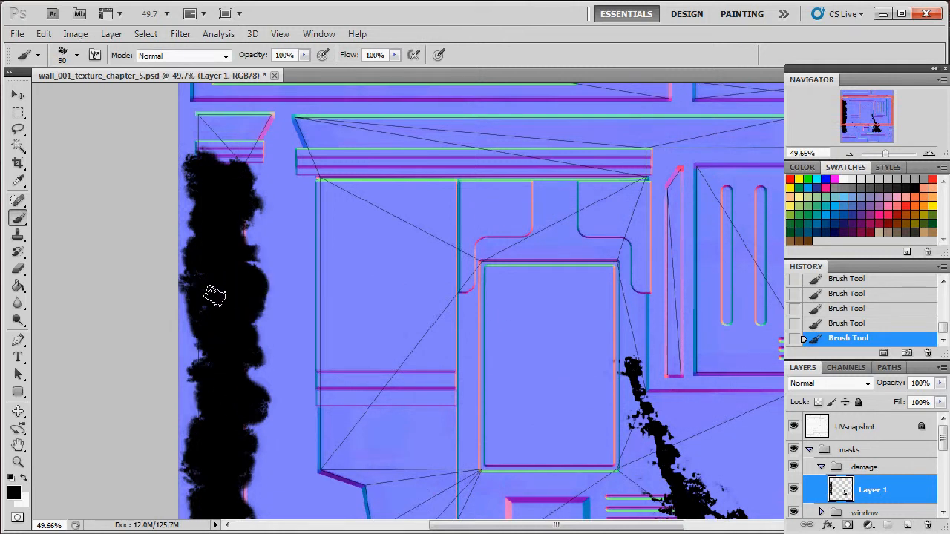
Erase small holes along the middle of the black column with a 45-pixel Eraser
{"action": "key", "text": "e"}
{"action": "left_click_drag", "start_coordinate": [223, 216], "coordinate": [226, 229]}
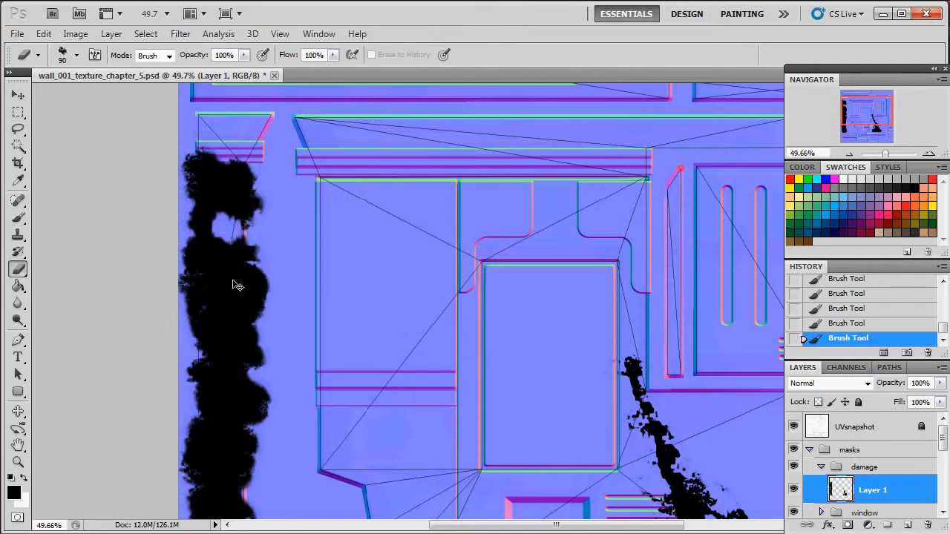
{"action": "left_click_drag", "start_coordinate": [237, 287], "coordinate": [211, 242]}
{"action": "left_click", "coordinate": [220, 203]}
{"action": "left_click", "coordinate": [223, 217]}
{"action": "left_click_drag", "start_coordinate": [217, 216], "coordinate": [235, 216]}
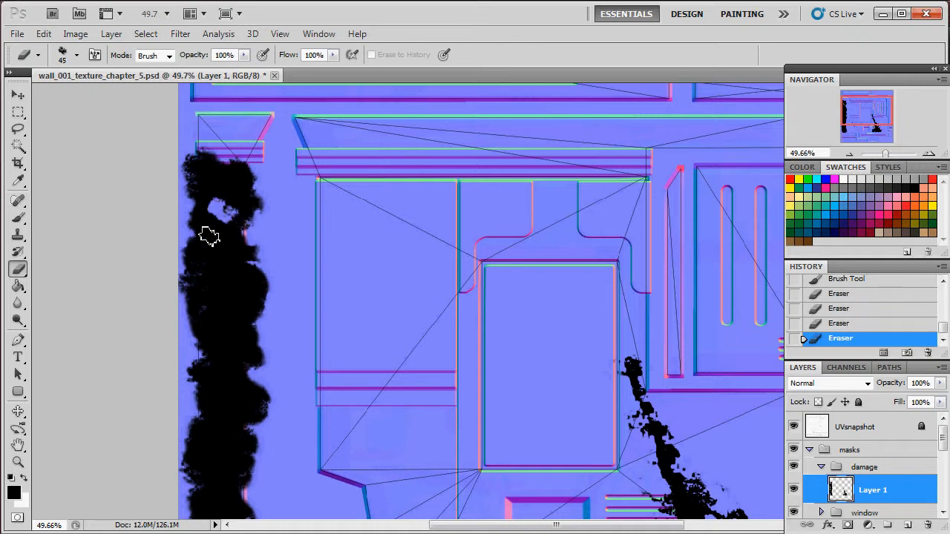
{"action": "left_click", "coordinate": [227, 290]}
{"action": "left_click", "coordinate": [229, 304]}
{"action": "left_click", "coordinate": [222, 318]}
{"action": "left_click", "coordinate": [238, 321]}
{"action": "left_click", "coordinate": [219, 408]}
{"action": "left_click", "coordinate": [223, 451]}
{"action": "scroll", "coordinate": [247, 456], "scroll_direction": "down", "scroll_amount": 8}
{"action": "left_click", "coordinate": [213, 437]}
{"action": "left_click", "coordinate": [226, 468]}
{"action": "left_click", "coordinate": [229, 432]}
{"action": "scroll", "coordinate": [237, 414], "scroll_direction": "down", "scroll_amount": 1}
Dab black with the 90-pixel Brush over parts of the column's holes to shrink and roughen them
{"action": "key", "text": "b"}
{"action": "left_click", "coordinate": [214, 410]}
{"action": "left_click", "coordinate": [220, 423]}
{"action": "left_click", "coordinate": [226, 433]}
{"action": "left_click", "coordinate": [220, 358]}
{"action": "left_click", "coordinate": [219, 336]}
{"action": "left_click", "coordinate": [215, 312]}
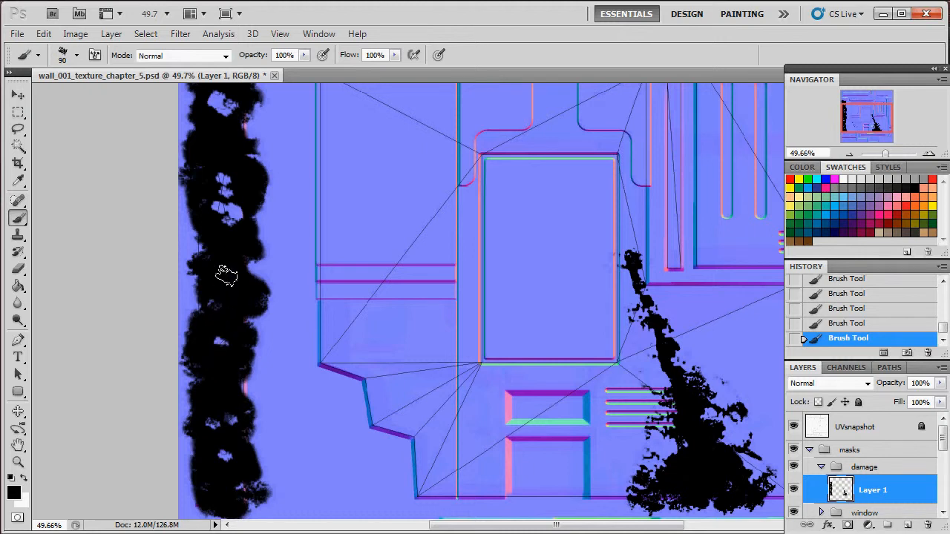
{"action": "scroll", "coordinate": [221, 260], "scroll_direction": "up", "scroll_amount": 3}
{"action": "left_click", "coordinate": [225, 133]}
{"action": "left_click_drag", "start_coordinate": [219, 213], "coordinate": [219, 273]}
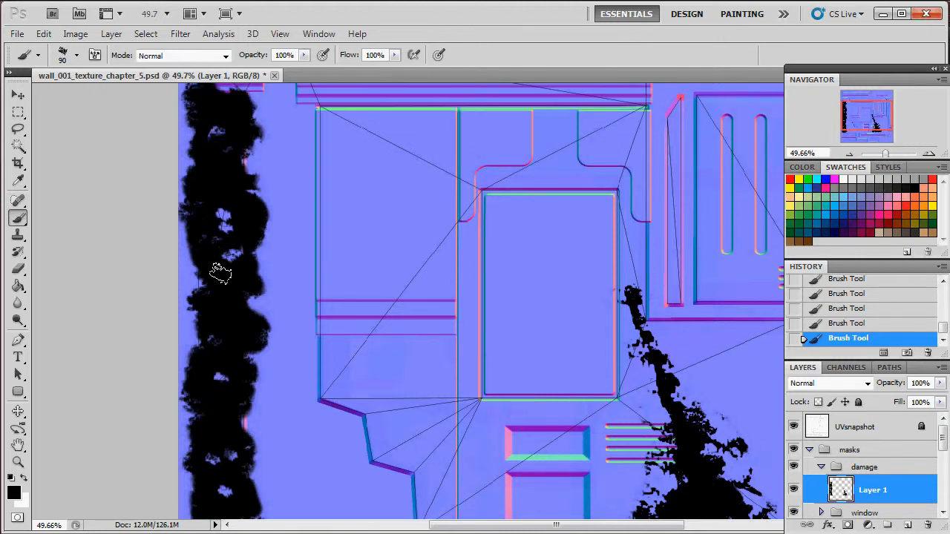
{"action": "scroll", "coordinate": [230, 325], "scroll_direction": "down", "scroll_amount": 3}
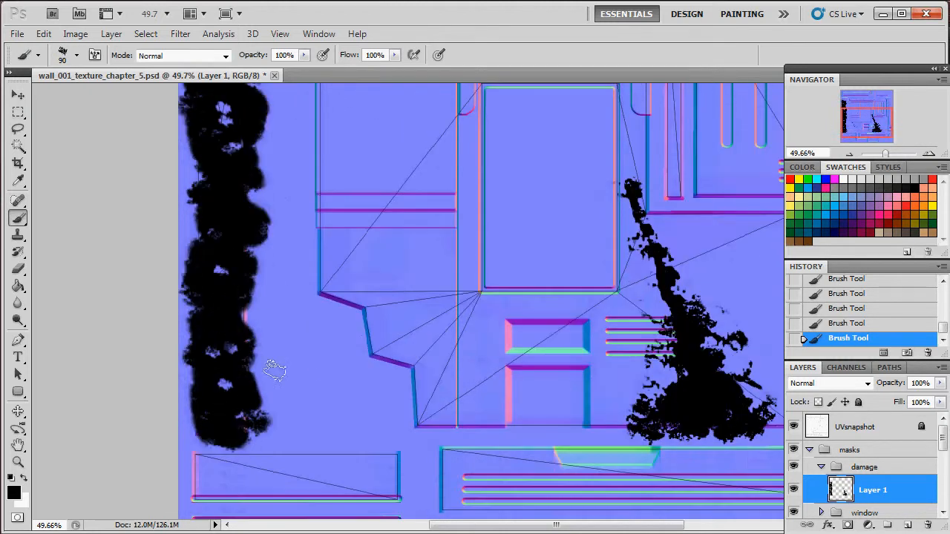
{"action": "scroll", "coordinate": [346, 307], "scroll_direction": "up", "scroll_amount": 5}
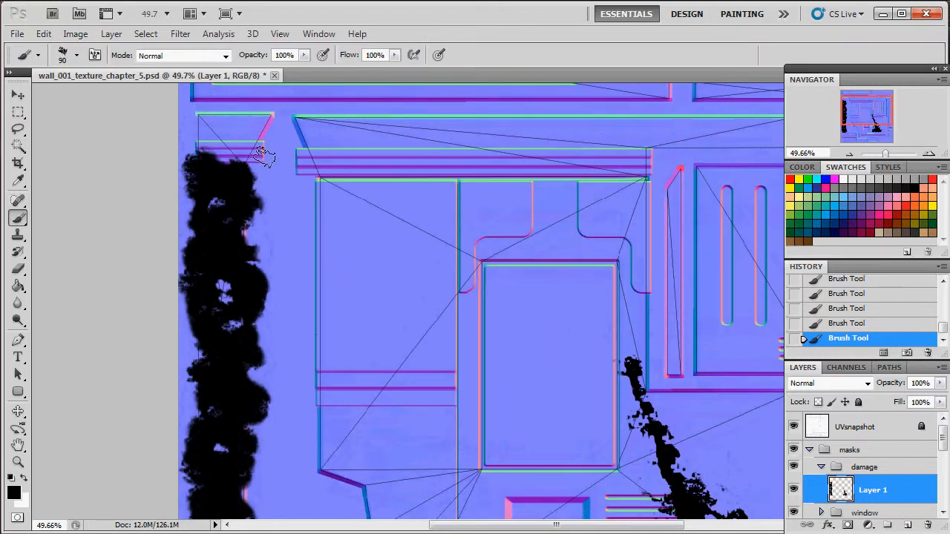
Erase the middle of the column's upper end where it overlaps the horizontal trim lines
{"action": "key", "text": "e"}
{"action": "left_click", "coordinate": [214, 165]}
{"action": "left_click", "coordinate": [230, 169]}
{"action": "left_click", "coordinate": [221, 169]}
{"action": "left_click", "coordinate": [220, 167]}
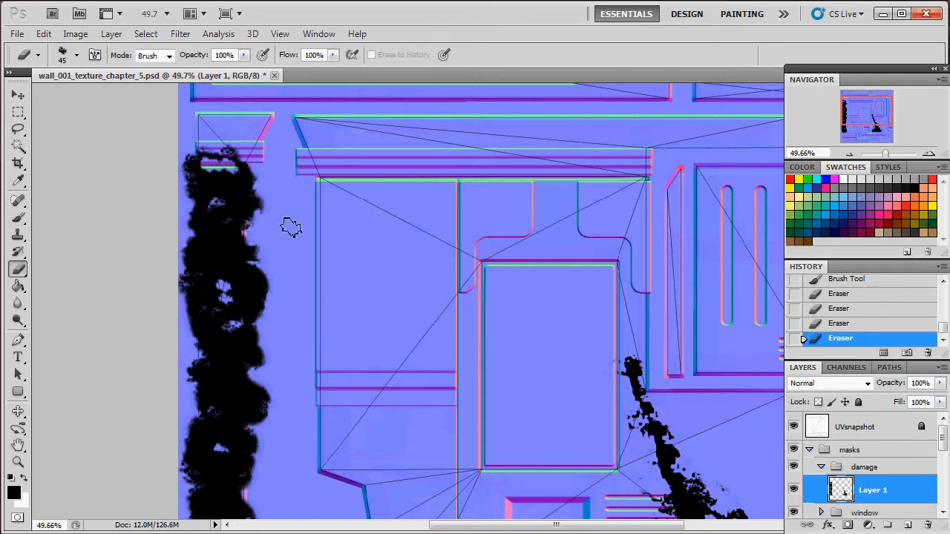
Paint a 45-pixel black offshoot from the column's upper corner over the trim and thin it with the Eraser
{"action": "key", "text": "b"}
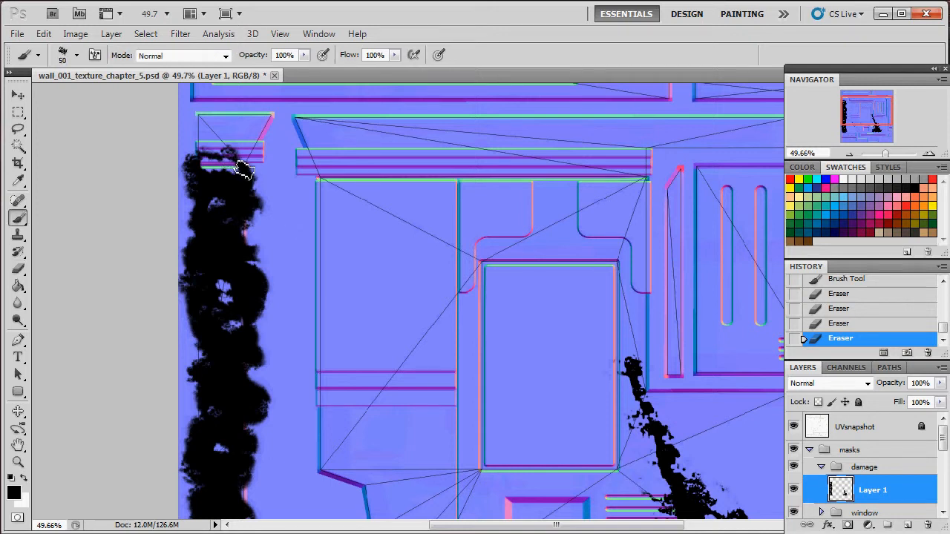
{"action": "left_click", "coordinate": [245, 171]}
{"action": "left_click", "coordinate": [257, 149]}
{"action": "left_click", "coordinate": [256, 154]}
{"action": "left_click", "coordinate": [256, 158]}
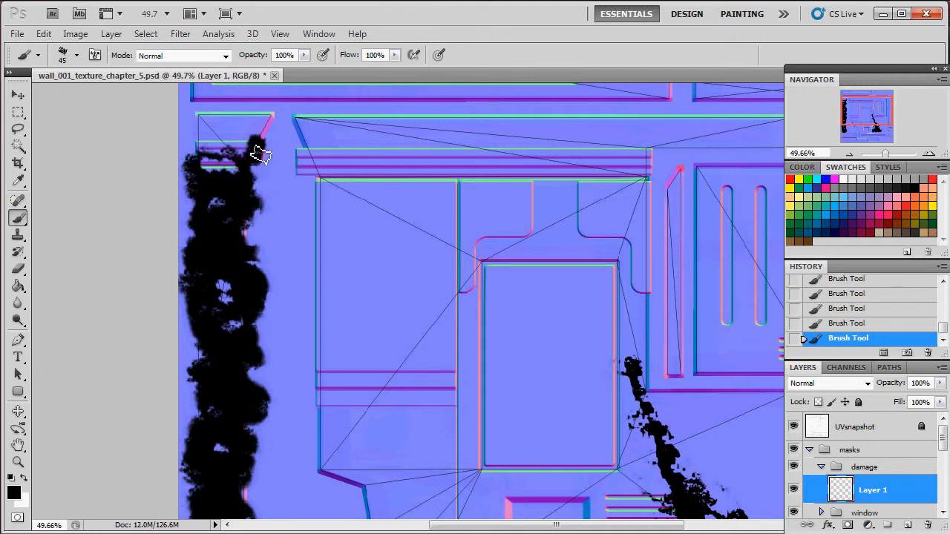
{"action": "key", "text": "e"}
{"action": "left_click", "coordinate": [261, 165]}
{"action": "left_click", "coordinate": [256, 145]}
{"action": "left_click", "coordinate": [258, 149]}
Fill the thin spots along the column's edge facing the main panel with black, down to its lower end
{"action": "key", "text": "b"}
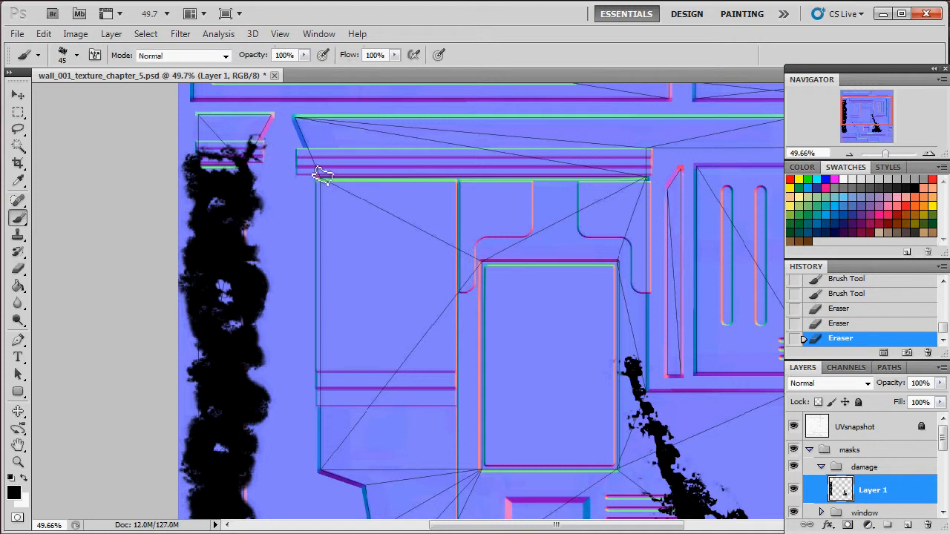
{"action": "scroll", "coordinate": [324, 204], "scroll_direction": "down", "scroll_amount": 4}
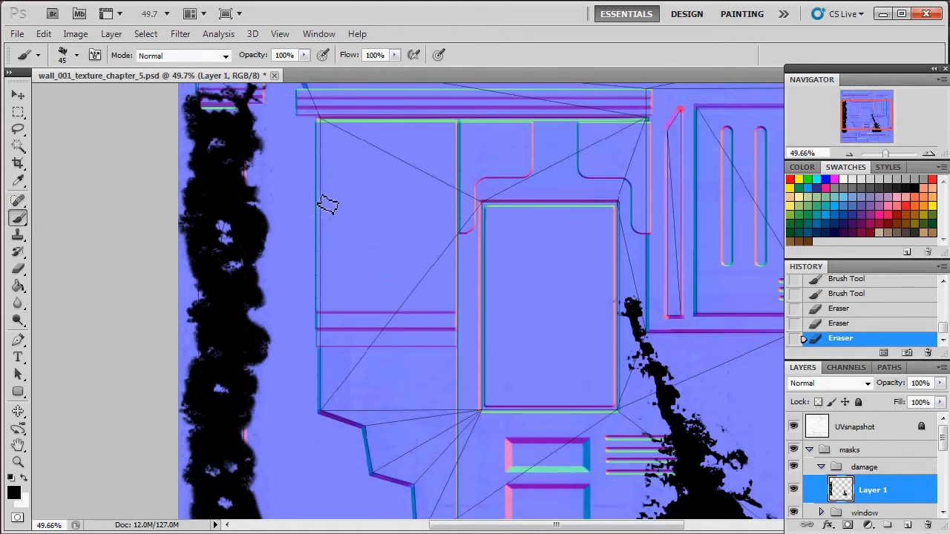
{"action": "scroll", "coordinate": [328, 205], "scroll_direction": "up", "scroll_amount": 2}
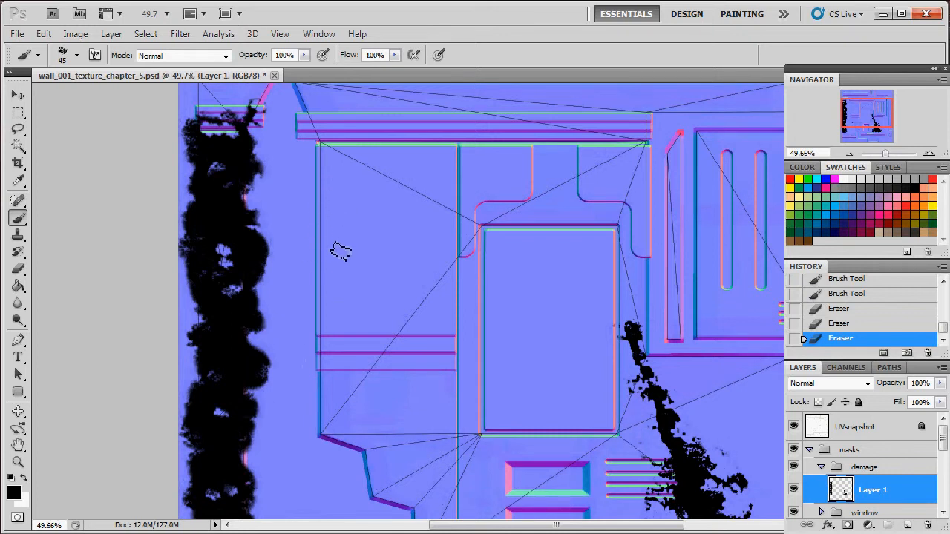
{"action": "left_click_drag", "start_coordinate": [249, 169], "coordinate": [255, 257]}
{"action": "left_click", "coordinate": [252, 223]}
{"action": "left_click", "coordinate": [255, 195]}
{"action": "left_click", "coordinate": [256, 170]}
{"action": "scroll", "coordinate": [257, 191], "scroll_direction": "down", "scroll_amount": 7}
{"action": "left_click", "coordinate": [244, 361]}
{"action": "left_click_drag", "start_coordinate": [251, 383], "coordinate": [247, 458]}
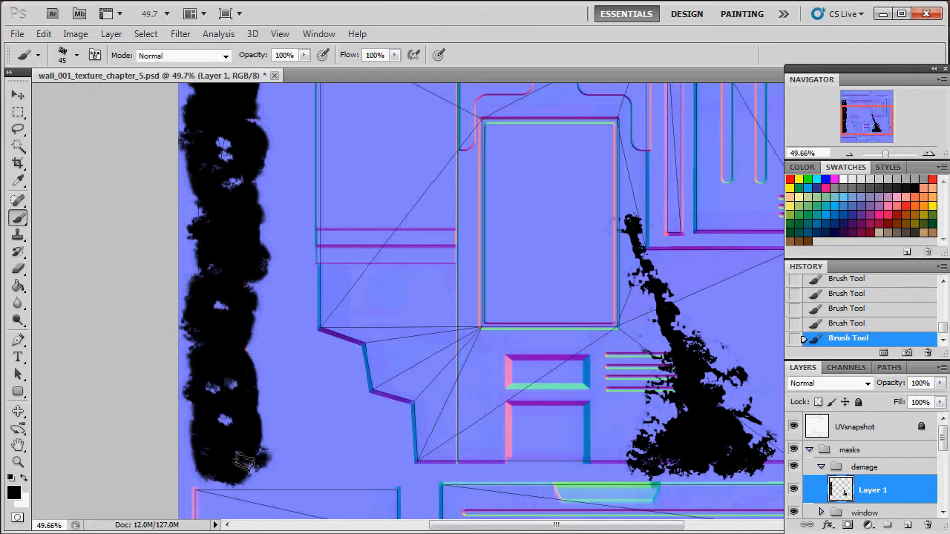
{"action": "scroll", "coordinate": [230, 308], "scroll_direction": "up", "scroll_amount": 6}
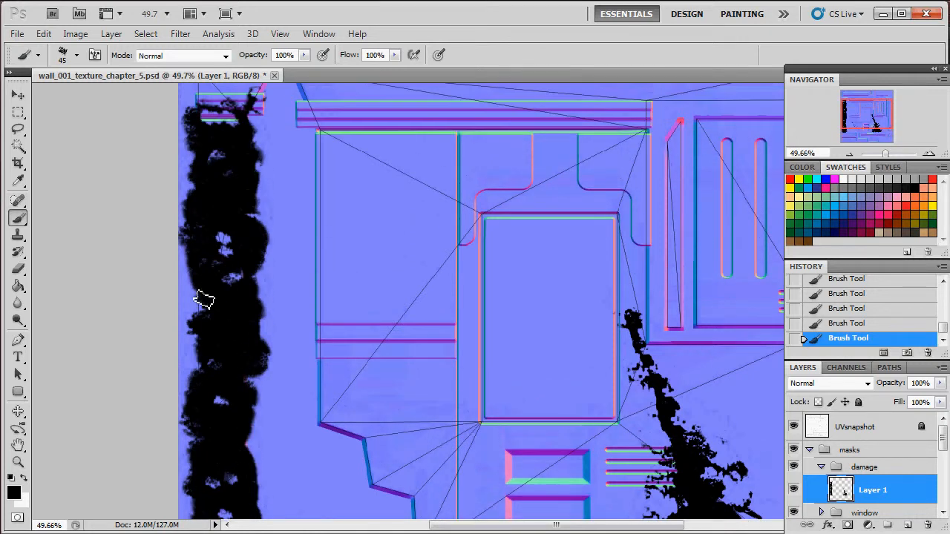
Erase a larger ragged gap at the column's outer edge and widen the holes along its middle
{"action": "key", "text": "e"}
{"action": "left_click", "coordinate": [202, 288]}
{"action": "left_click", "coordinate": [198, 279]}
{"action": "left_click", "coordinate": [203, 271]}
{"action": "left_click", "coordinate": [212, 264]}
{"action": "left_click", "coordinate": [221, 254]}
{"action": "left_click", "coordinate": [225, 278]}
{"action": "left_click", "coordinate": [232, 329]}
{"action": "left_click", "coordinate": [221, 369]}
{"action": "left_click", "coordinate": [213, 398]}
{"action": "scroll", "coordinate": [345, 349], "scroll_direction": "up", "scroll_amount": 2}
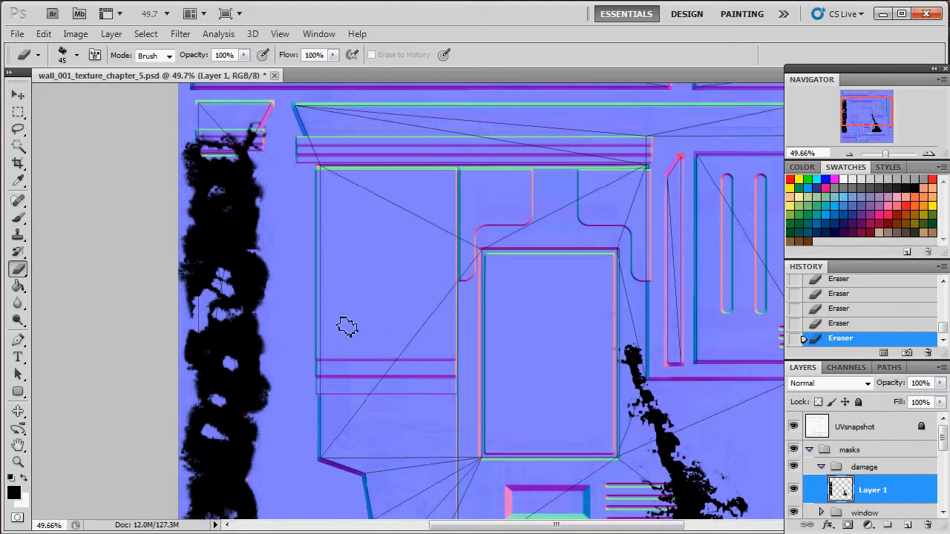
Switch to the concept sketch in Windows Photo Viewer, check the wall's damaged outer edge, and return to the Photoshop texture
{"action": "key", "text": "b"}
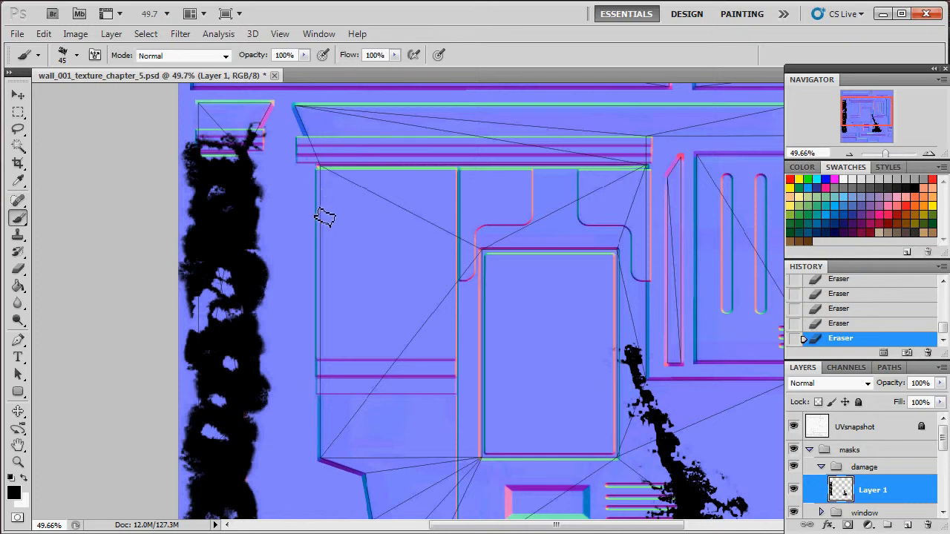
{"action": "key", "text": "alt+Tab"}
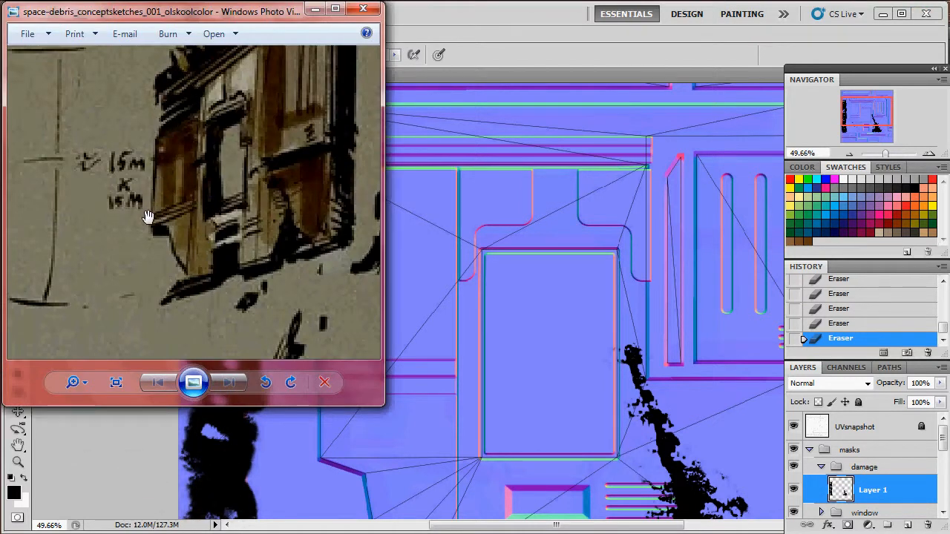
{"action": "left_click", "coordinate": [314, 10]}
Paint a black band along the main wall panel's outer edge, from the upper trim down the stepped lower corner
{"action": "scroll", "coordinate": [349, 182], "scroll_direction": "up", "scroll_amount": 1}
{"action": "mouse_move", "coordinate": [304, 130]}
{"action": "left_mouse_down"}
{"action": "mouse_move", "coordinate": [321, 188]}
{"action": "mouse_move", "coordinate": [331, 190]}
{"action": "mouse_move", "coordinate": [317, 155]}
{"action": "left_mouse_up"}
{"action": "left_click", "coordinate": [321, 182]}
{"action": "left_click", "coordinate": [323, 185]}
{"action": "left_click", "coordinate": [320, 176]}
{"action": "mouse_move", "coordinate": [321, 227]}
{"action": "left_mouse_down"}
{"action": "mouse_move", "coordinate": [323, 194]}
{"action": "mouse_move", "coordinate": [319, 466]}
{"action": "left_mouse_up"}
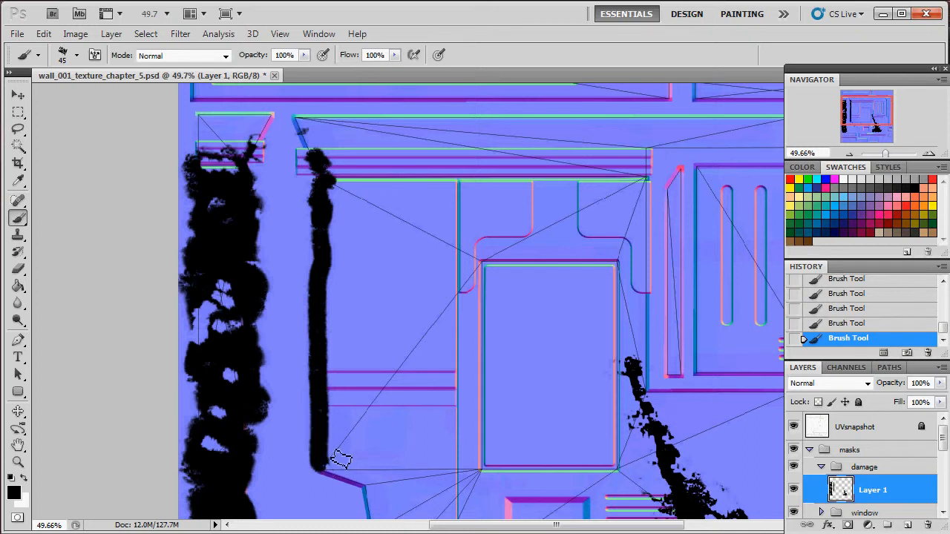
{"action": "scroll", "coordinate": [396, 227], "scroll_direction": "down", "scroll_amount": 5}
{"action": "mouse_move", "coordinate": [328, 303]}
{"action": "left_mouse_down"}
{"action": "mouse_move", "coordinate": [403, 388]}
{"action": "mouse_move", "coordinate": [422, 445]}
{"action": "mouse_move", "coordinate": [408, 399]}
{"action": "left_mouse_up"}
Enlarge the brush and dab black bumps along the inner side of the panel-edge band, widening it at the stepped corner
{"action": "scroll", "coordinate": [371, 197], "scroll_direction": "up", "scroll_amount": 3}
{"action": "key", "text": "bracketright"}
{"action": "mouse_move", "coordinate": [337, 170]}
{"action": "left_mouse_down"}
{"action": "mouse_move", "coordinate": [335, 153]}
{"action": "mouse_move", "coordinate": [335, 304]}
{"action": "mouse_move", "coordinate": [324, 334]}
{"action": "mouse_move", "coordinate": [329, 343]}
{"action": "mouse_move", "coordinate": [329, 312]}
{"action": "mouse_move", "coordinate": [339, 435]}
{"action": "mouse_move", "coordinate": [435, 512]}
{"action": "left_mouse_up"}
{"action": "scroll", "coordinate": [434, 505], "scroll_direction": "down", "scroll_amount": 3}
{"action": "mouse_move", "coordinate": [430, 457]}
{"action": "left_mouse_down"}
{"action": "mouse_move", "coordinate": [431, 421]}
{"action": "mouse_move", "coordinate": [449, 452]}
{"action": "left_mouse_up"}
{"action": "scroll", "coordinate": [431, 381], "scroll_direction": "up", "scroll_amount": 2}
{"action": "mouse_move", "coordinate": [401, 423]}
{"action": "left_mouse_down"}
{"action": "mouse_move", "coordinate": [388, 403]}
{"action": "mouse_move", "coordinate": [420, 433]}
{"action": "mouse_move", "coordinate": [439, 391]}
{"action": "left_mouse_up"}
Erase notches into the inner side of the panel-edge band from the stepped corner upward
{"action": "key", "text": "e"}
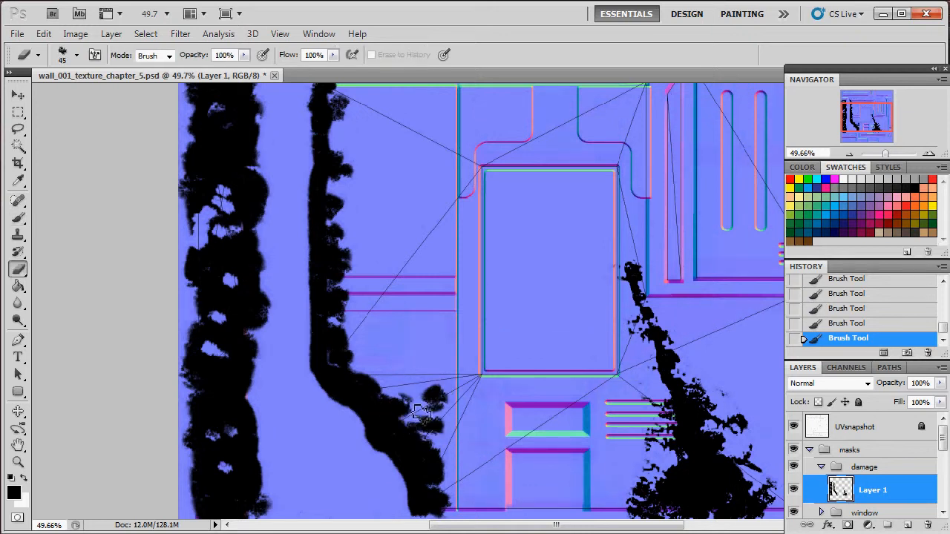
{"action": "mouse_move", "coordinate": [401, 432]}
{"action": "left_mouse_down"}
{"action": "mouse_move", "coordinate": [373, 374]}
{"action": "mouse_move", "coordinate": [361, 379]}
{"action": "mouse_move", "coordinate": [349, 349]}
{"action": "left_mouse_up"}
{"action": "scroll", "coordinate": [366, 260], "scroll_direction": "up", "scroll_amount": 3}
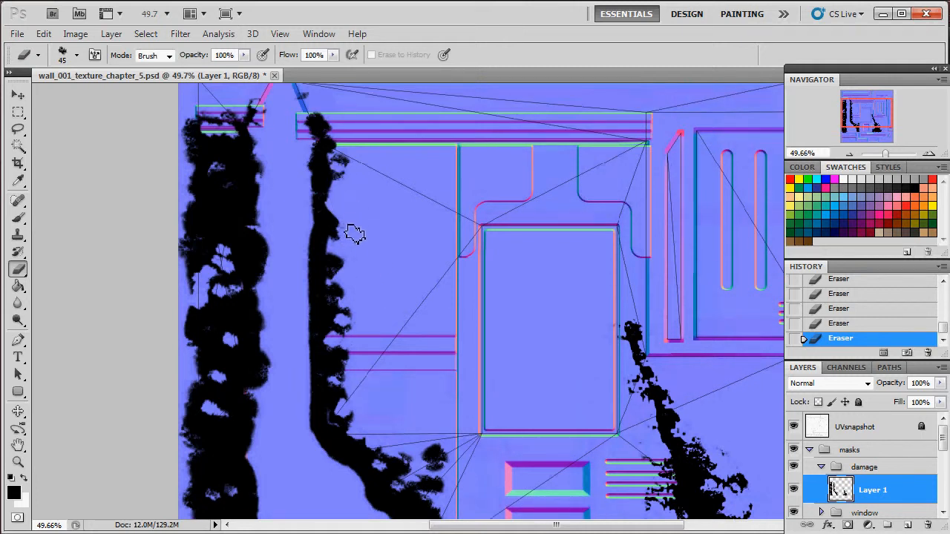
Paint separate black patches on the panel beside the band and break them into small fragments with the Eraser
{"action": "key", "text": "b"}
{"action": "left_click", "coordinate": [394, 284]}
{"action": "left_click", "coordinate": [393, 302]}
{"action": "left_click_drag", "start_coordinate": [369, 301], "coordinate": [367, 285]}
{"action": "left_click", "coordinate": [358, 253]}
{"action": "key", "text": "e"}
{"action": "left_click", "coordinate": [372, 294]}
{"action": "left_click", "coordinate": [386, 307]}
{"action": "left_click", "coordinate": [380, 301]}
{"action": "left_click", "coordinate": [379, 295]}
{"action": "left_click", "coordinate": [368, 296]}
{"action": "left_click", "coordinate": [367, 302]}
Dab 60-pixel black patches on the inner side of the band above the stepped corner
{"action": "scroll", "coordinate": [416, 319], "scroll_direction": "down", "scroll_amount": 3}
{"action": "key", "text": "b"}
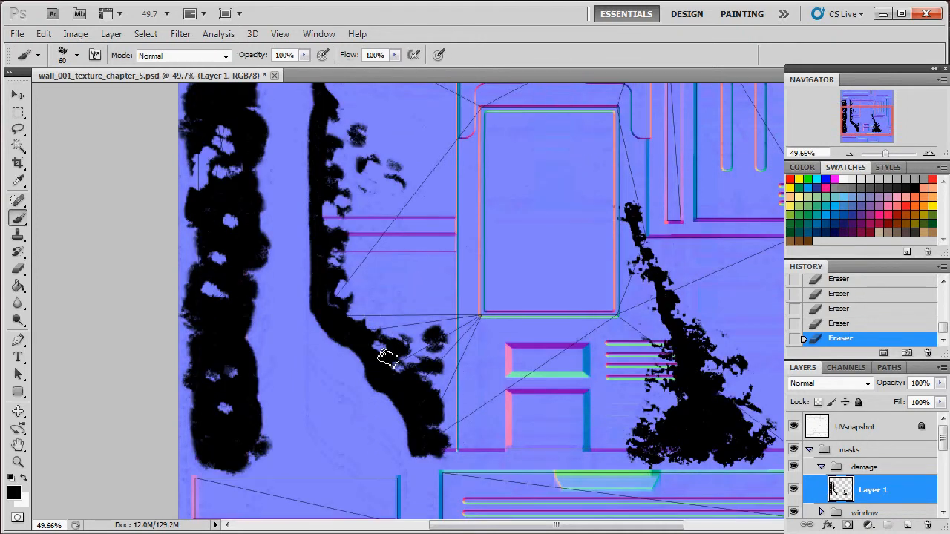
{"action": "left_click", "coordinate": [368, 325]}
{"action": "left_click", "coordinate": [373, 310]}
{"action": "left_click", "coordinate": [387, 311]}
{"action": "left_click", "coordinate": [394, 333]}
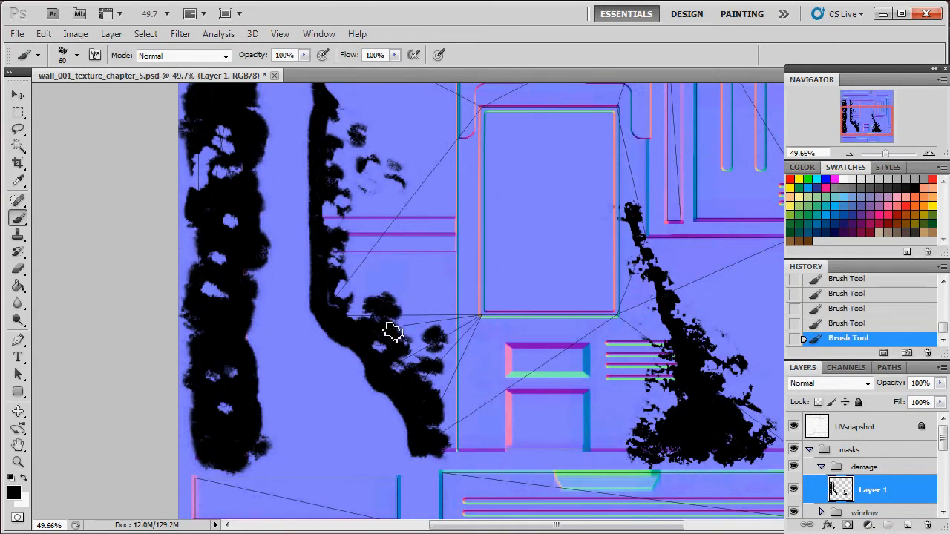
Erase openings between the new patches and the band at the stepped corner
{"action": "key", "text": "e"}
{"action": "left_click", "coordinate": [390, 340]}
{"action": "left_click", "coordinate": [386, 343]}
{"action": "left_click", "coordinate": [365, 338]}
{"action": "left_click", "coordinate": [399, 380]}
{"action": "left_click", "coordinate": [415, 392]}
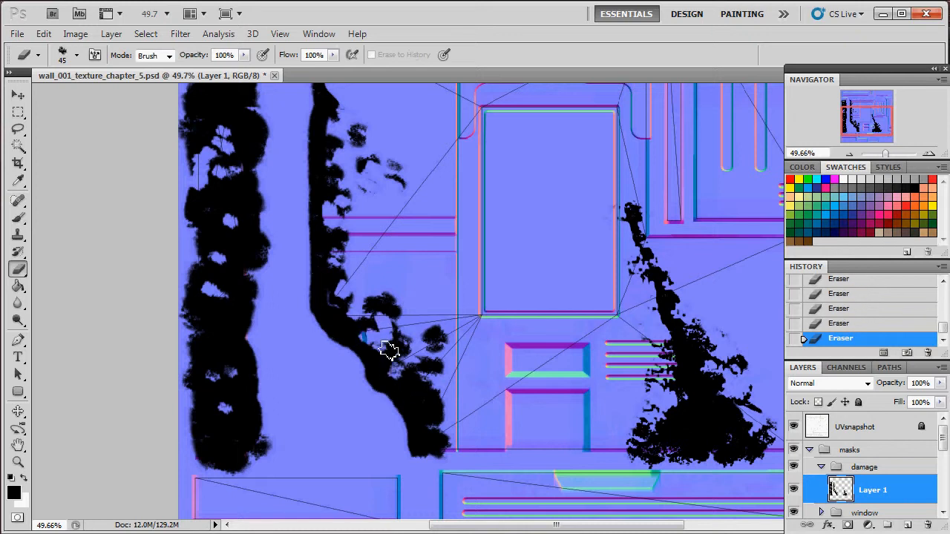
Repaint black over the panel's exposed edge where the band bends into the stepped corner
{"action": "key", "text": "b"}
{"action": "left_click", "coordinate": [364, 336]}
{"action": "left_click", "coordinate": [367, 337]}
{"action": "left_click", "coordinate": [371, 344]}
{"action": "left_click", "coordinate": [363, 343]}
{"action": "left_click", "coordinate": [352, 328]}
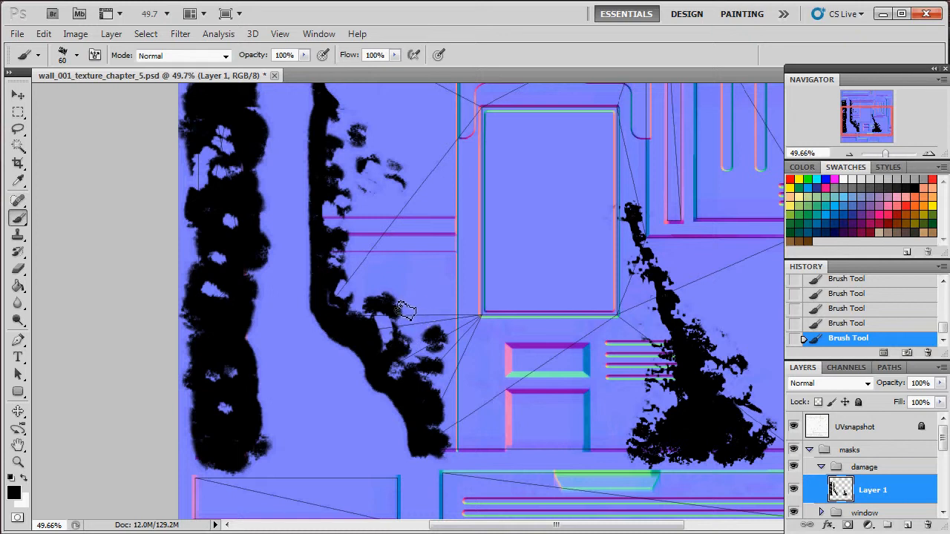
Erase further notches down the inner side of the band's lower section with the 45-pixel Eraser
{"action": "key", "text": "e"}
{"action": "left_click", "coordinate": [401, 330]}
{"action": "left_click", "coordinate": [407, 372]}
{"action": "left_click", "coordinate": [429, 398]}
{"action": "left_click", "coordinate": [438, 412]}
{"action": "left_click", "coordinate": [446, 423]}
{"action": "scroll", "coordinate": [478, 378], "scroll_direction": "up", "scroll_amount": 2}
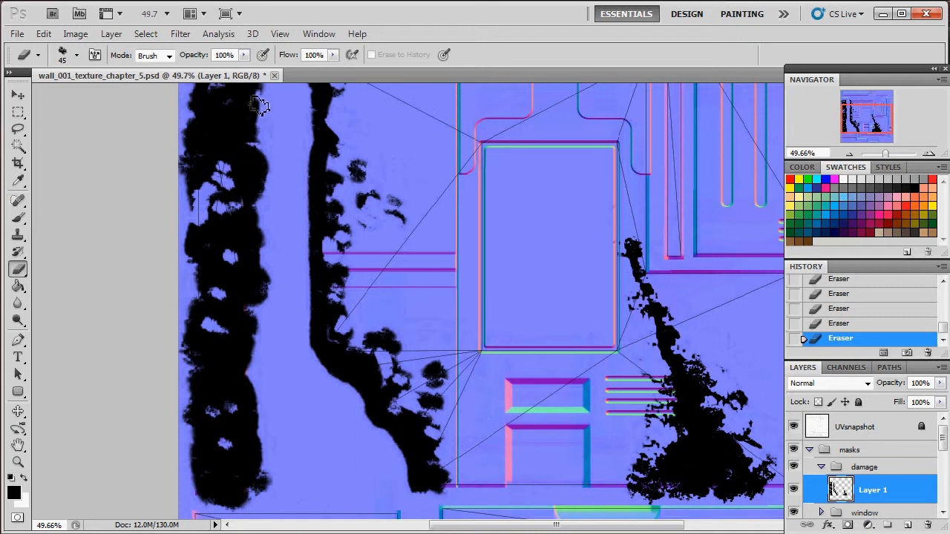
Sharpen the damage layer with Unsharp Mask at 500% amount, 5.9 pixels radius and threshold 0
{"action": "left_click", "coordinate": [181, 34]}
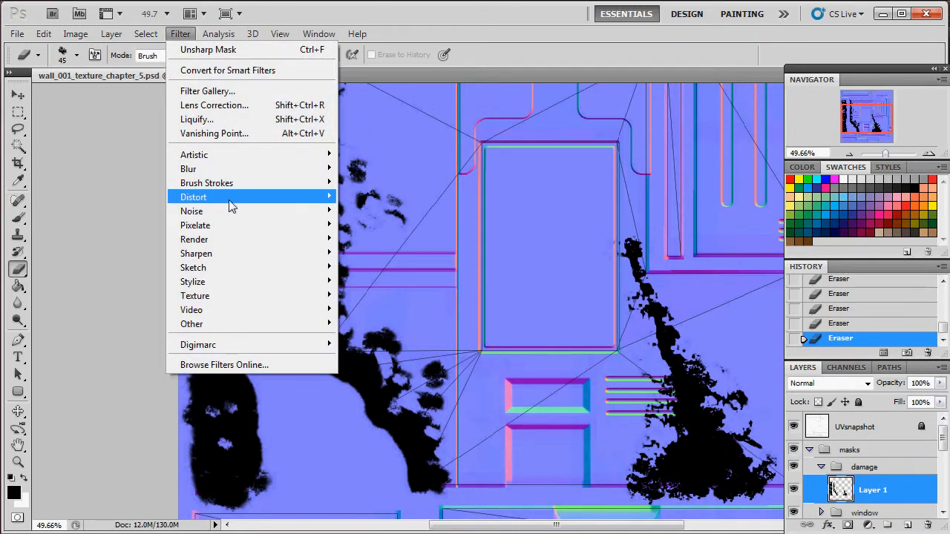
{"action": "mouse_move", "coordinate": [227, 256]}
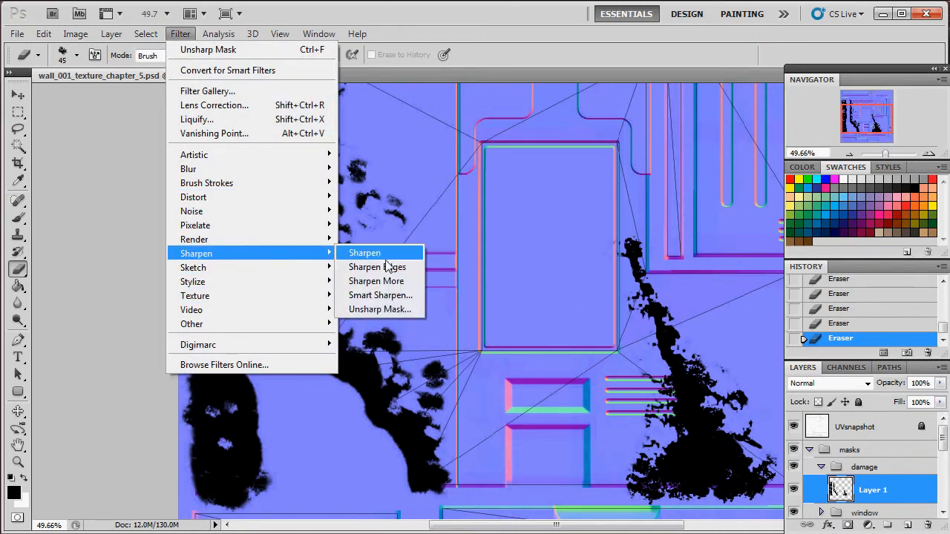
{"action": "left_click", "coordinate": [396, 310]}
{"action": "left_click_drag", "start_coordinate": [343, 97], "coordinate": [708, 69]}
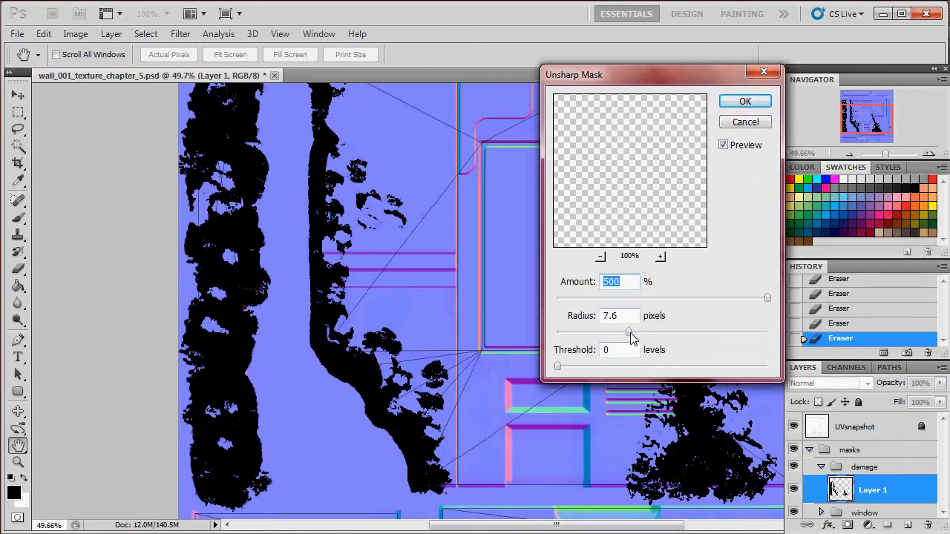
{"action": "key", "text": "Tab"}
{"action": "left_click_drag", "start_coordinate": [688, 334], "coordinate": [620, 338]}
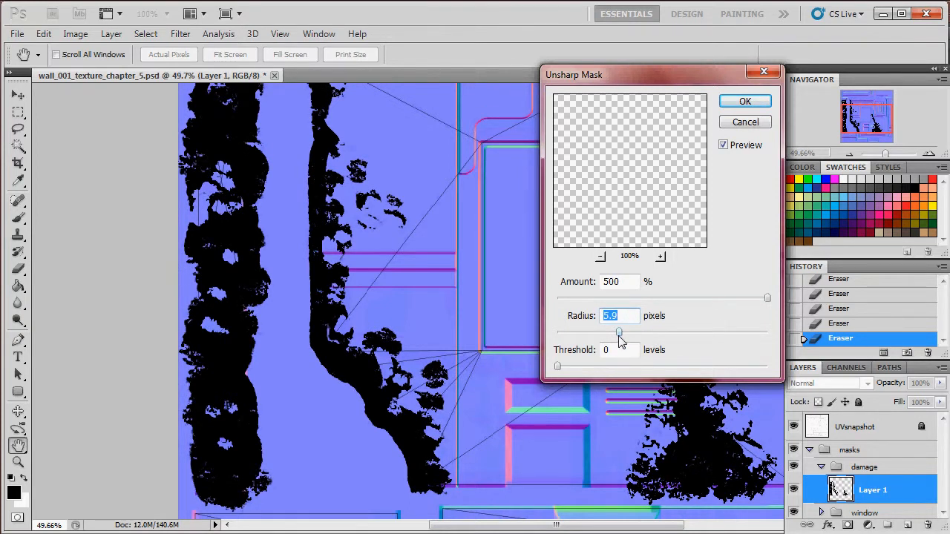
{"action": "left_click", "coordinate": [746, 103]}
Paint black over the large opening in the upper half of the leftmost damage band with the 60-pixel brush
{"action": "scroll", "coordinate": [282, 297], "scroll_direction": "up", "scroll_amount": 2}
{"action": "key", "text": "b"}
{"action": "left_click", "coordinate": [221, 222]}
{"action": "left_click", "coordinate": [218, 216]}
{"action": "left_click", "coordinate": [212, 221]}
{"action": "left_click", "coordinate": [207, 224]}
{"action": "left_click", "coordinate": [207, 236]}
{"action": "scroll", "coordinate": [226, 253], "scroll_direction": "up", "scroll_amount": 1}
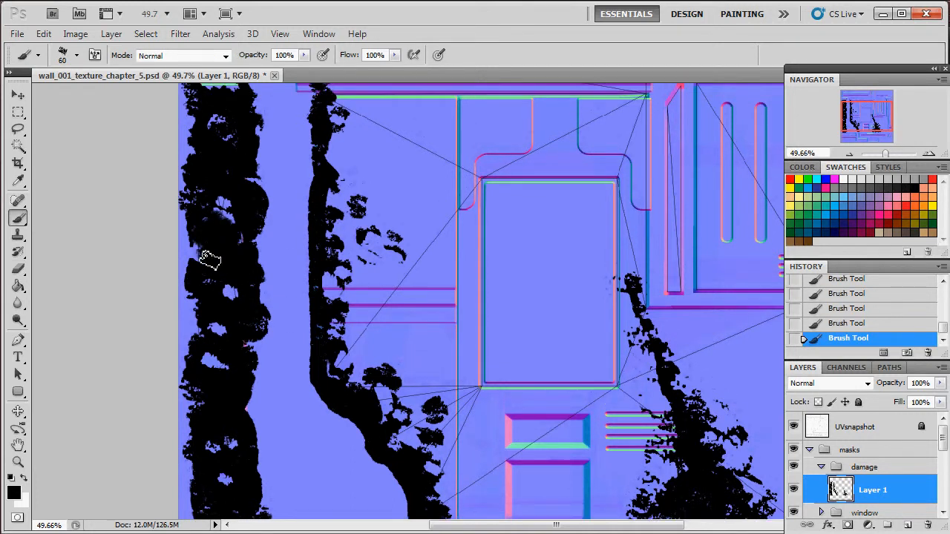
Erase a narrower vertical opening in the same part of the leftmost band with the 45-pixel Eraser
{"action": "key", "text": "e"}
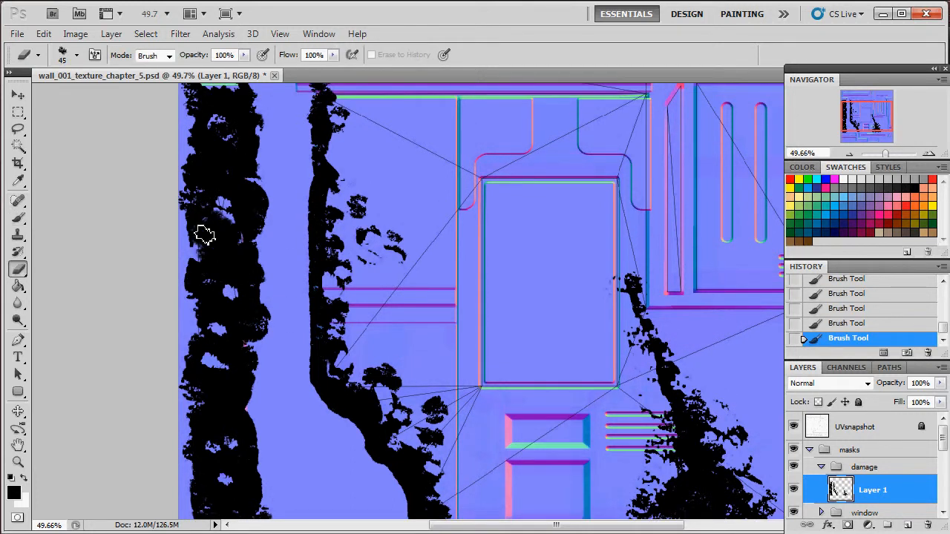
{"action": "scroll", "coordinate": [198, 269], "scroll_direction": "up", "scroll_amount": 2}
{"action": "left_click", "coordinate": [203, 264]}
{"action": "left_click", "coordinate": [206, 278]}
{"action": "left_click", "coordinate": [207, 289]}
{"action": "left_click", "coordinate": [206, 297]}
{"action": "left_click", "coordinate": [202, 304]}
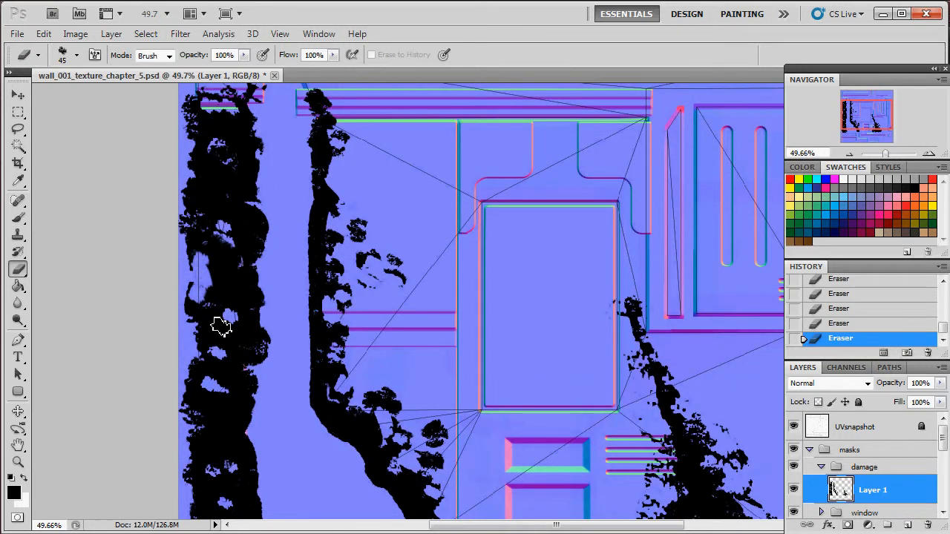
{"action": "left_click", "coordinate": [218, 285]}
Paint black back over the new opening in the leftmost band with the 60-pixel brush
{"action": "key", "text": "b"}
{"action": "left_click", "coordinate": [211, 291]}
{"action": "left_click", "coordinate": [216, 306]}
{"action": "left_click", "coordinate": [214, 305]}
{"action": "left_click", "coordinate": [209, 297]}
{"action": "left_click", "coordinate": [219, 321]}
{"action": "scroll", "coordinate": [223, 319], "scroll_direction": "down", "scroll_amount": 1}
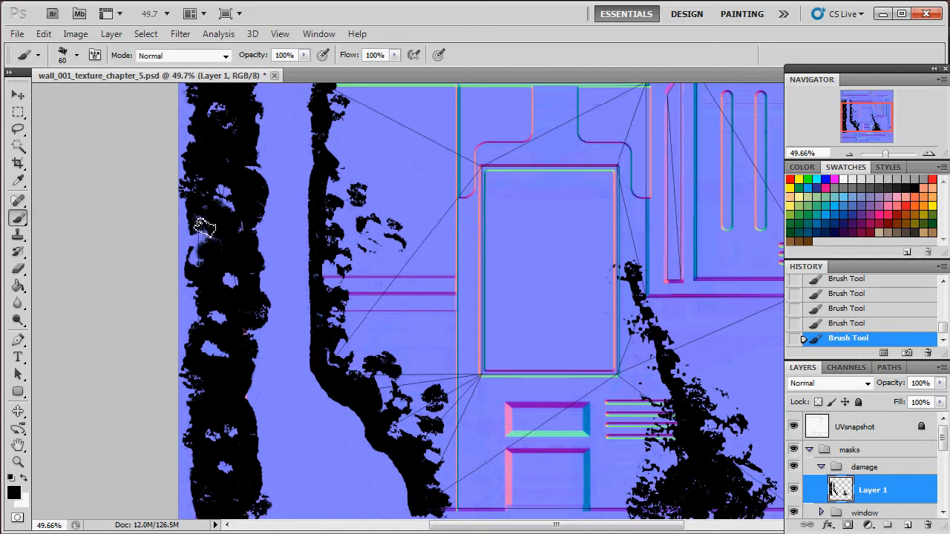
{"action": "scroll", "coordinate": [252, 271], "scroll_direction": "down", "scroll_amount": 3}
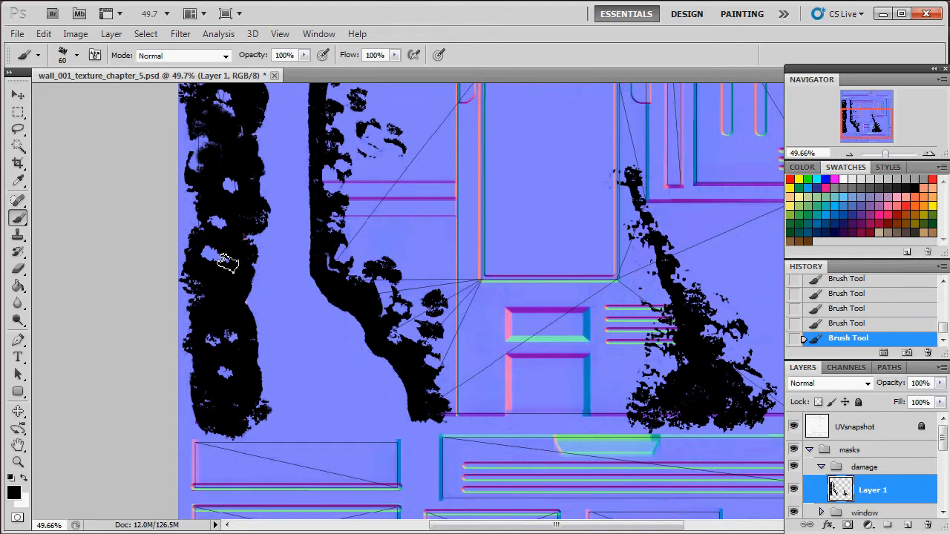
{"action": "scroll", "coordinate": [398, 339], "scroll_direction": "up", "scroll_amount": 4}
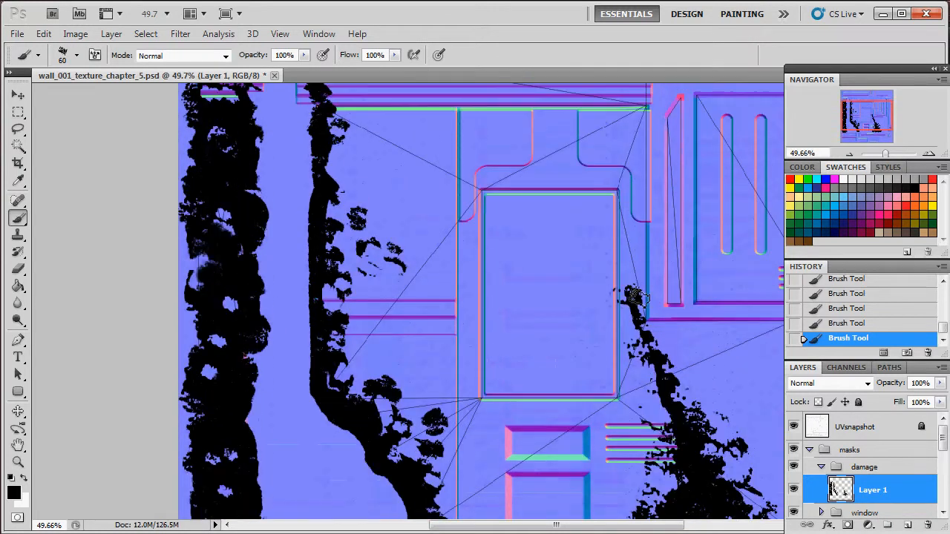
Add a new layer in the damage group and consult the concept sketch for further damage spots
{"action": "left_click_drag", "start_coordinate": [866, 119], "coordinate": [879, 121]}
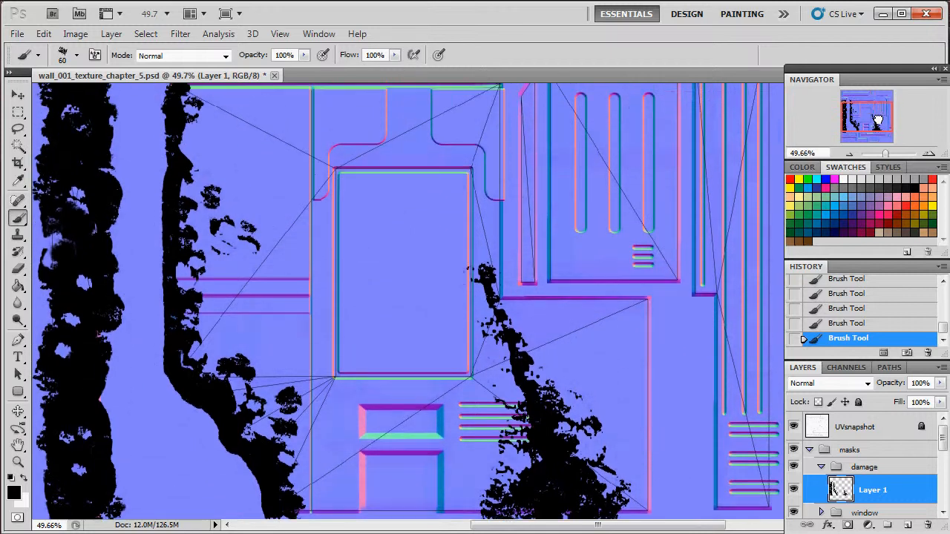
{"action": "left_click", "coordinate": [909, 526]}
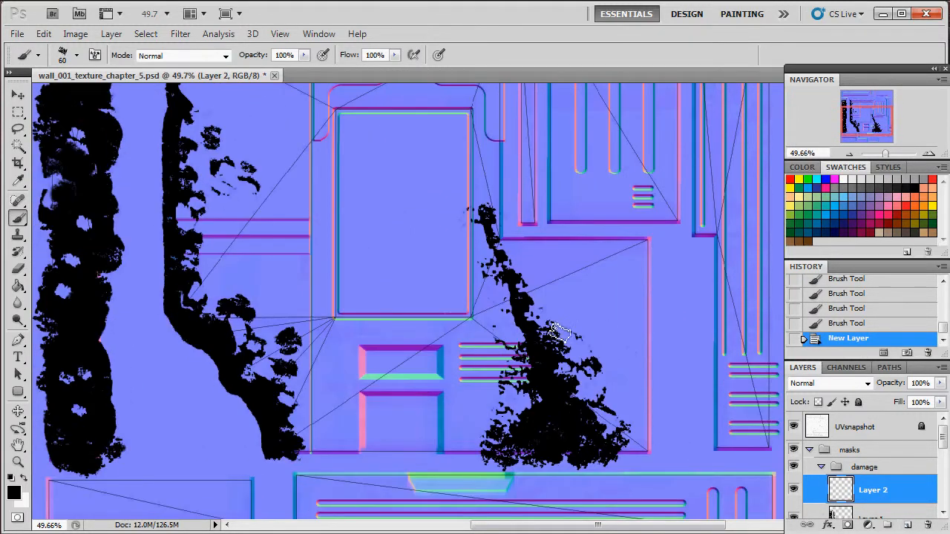
{"action": "scroll", "coordinate": [579, 329], "scroll_direction": "up", "scroll_amount": 2}
{"action": "left_click_drag", "start_coordinate": [885, 153], "coordinate": [881, 130]}
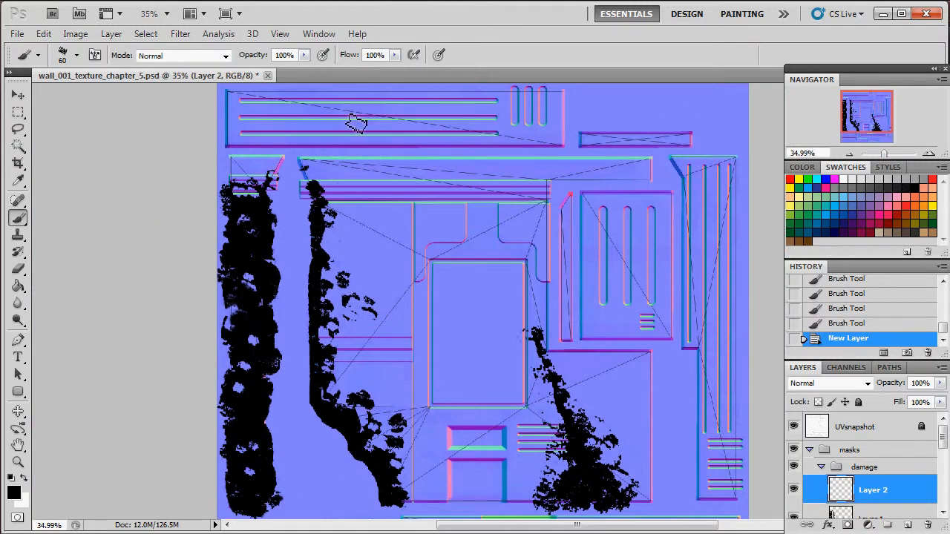
{"action": "key", "text": "alt+Tab"}
{"action": "left_click_drag", "start_coordinate": [599, 178], "coordinate": [534, 211]}
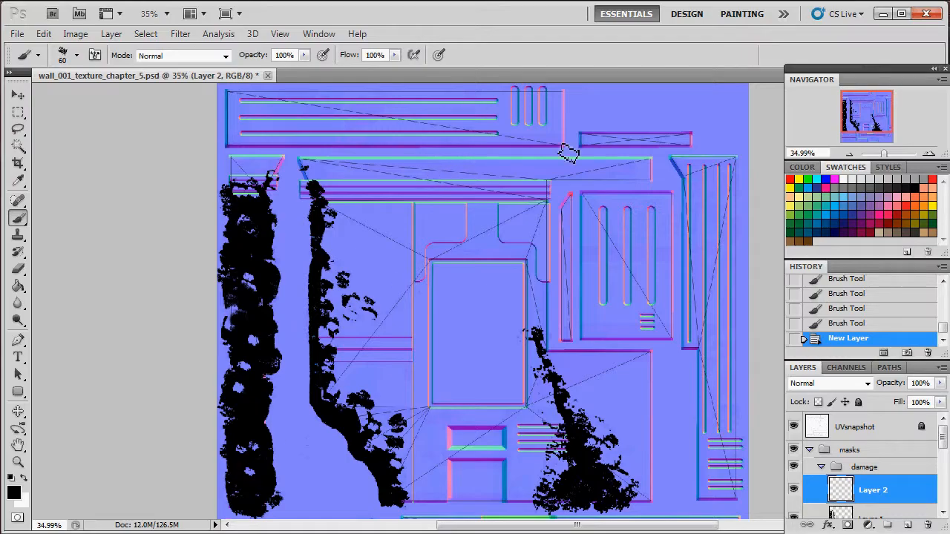
Paint ragged black patches along the upper edge of the long topmost panel with the 60-pixel brush
{"action": "scroll", "coordinate": [569, 153], "scroll_direction": "up", "scroll_amount": 2}
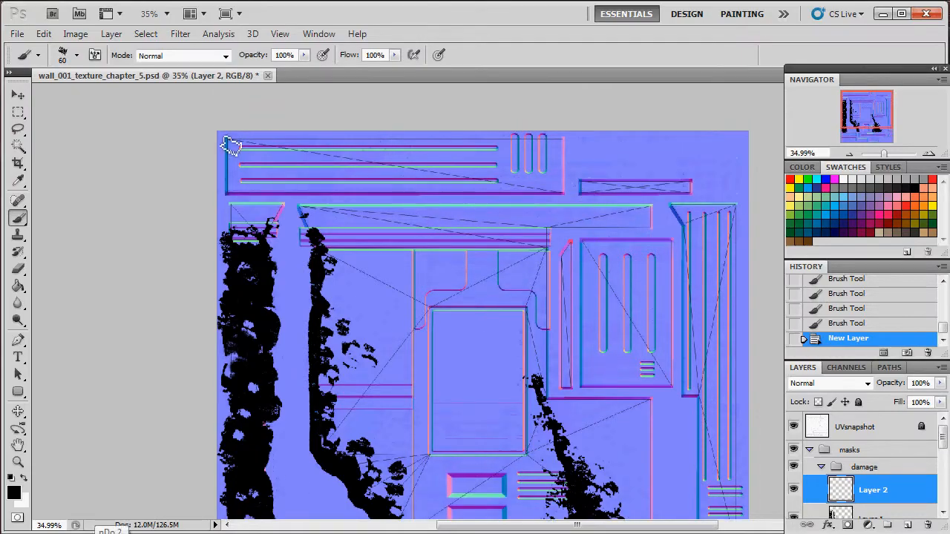
{"action": "mouse_move", "coordinate": [250, 147]}
{"action": "left_mouse_down"}
{"action": "mouse_move", "coordinate": [297, 144]}
{"action": "mouse_move", "coordinate": [302, 153]}
{"action": "mouse_move", "coordinate": [279, 148]}
{"action": "left_mouse_up"}
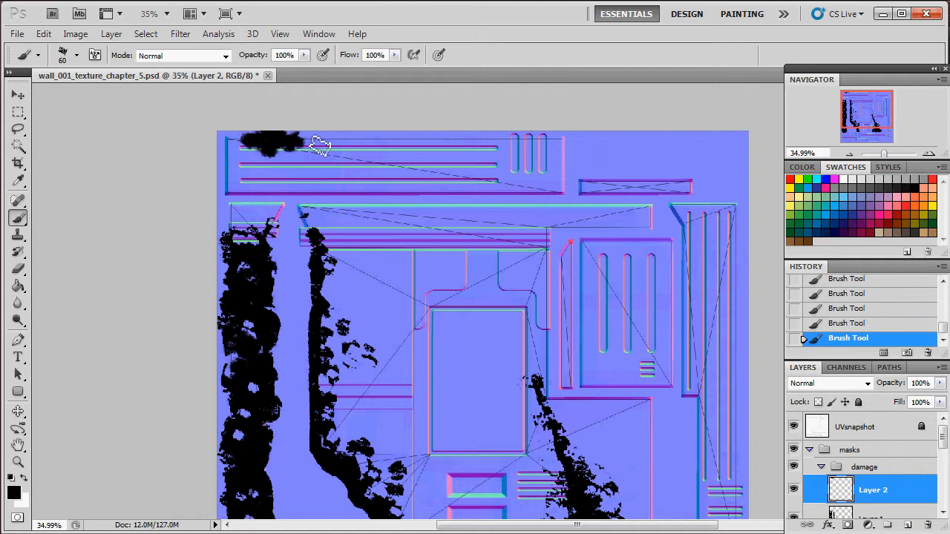
{"action": "mouse_move", "coordinate": [389, 144]}
{"action": "left_mouse_down"}
{"action": "mouse_move", "coordinate": [435, 147]}
{"action": "mouse_move", "coordinate": [398, 147]}
{"action": "left_mouse_up"}
{"action": "left_click", "coordinate": [370, 142]}
{"action": "left_click", "coordinate": [358, 138]}
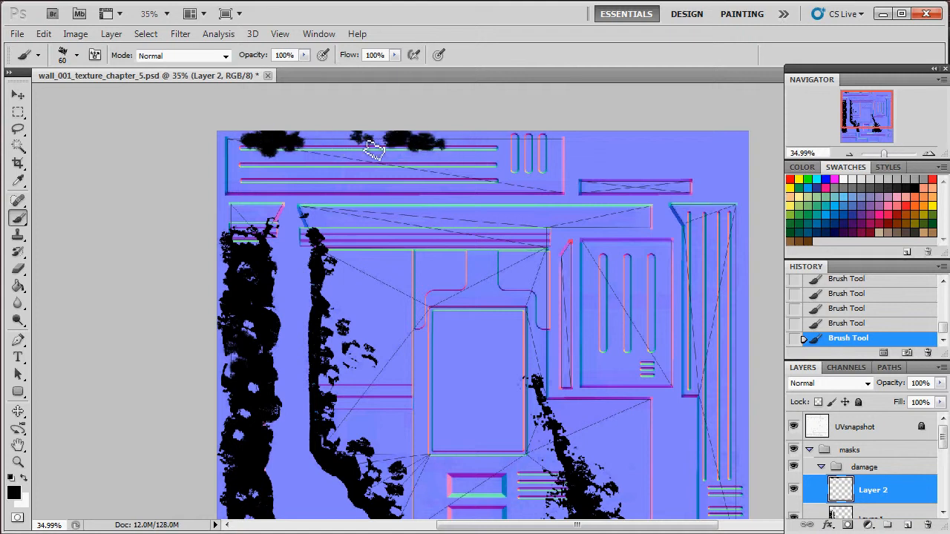
Erase notches into the undersides of the topmost panel's patches with the 45-pixel Eraser
{"action": "key", "text": "e"}
{"action": "left_click", "coordinate": [282, 153]}
{"action": "left_click", "coordinate": [279, 157]}
{"action": "left_click", "coordinate": [295, 156]}
{"action": "left_click", "coordinate": [297, 156]}
{"action": "left_click", "coordinate": [265, 154]}
{"action": "left_click_drag", "start_coordinate": [419, 153], "coordinate": [435, 149]}
Dab small black patches above the large central frame and diagonally across the panel with three vertical slots
{"action": "scroll", "coordinate": [530, 215], "scroll_direction": "down", "scroll_amount": 8}
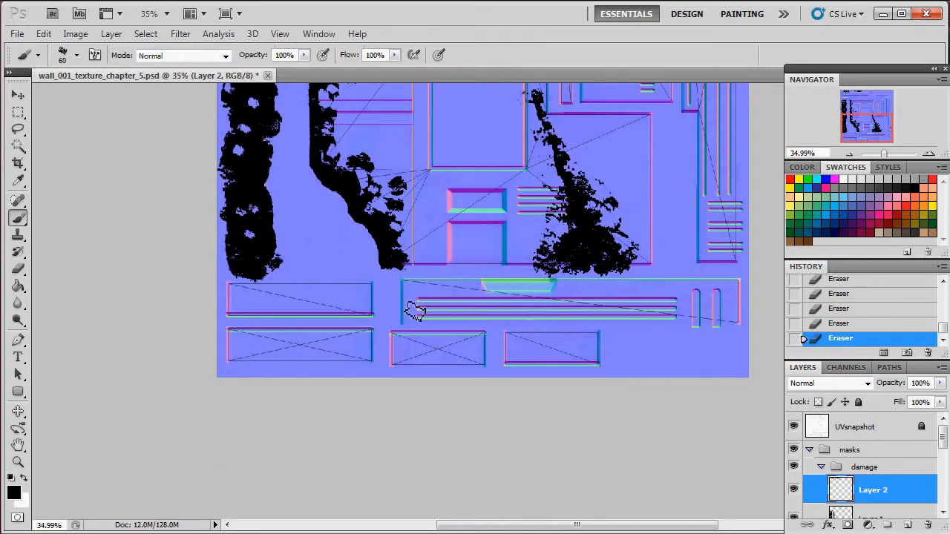
{"action": "key", "text": "b"}
{"action": "scroll", "coordinate": [435, 303], "scroll_direction": "up", "scroll_amount": 3}
{"action": "left_click_drag", "start_coordinate": [865, 126], "coordinate": [870, 122]}
{"action": "left_click", "coordinate": [438, 151]}
{"action": "left_click", "coordinate": [436, 152]}
{"action": "left_click", "coordinate": [436, 151]}
{"action": "left_click", "coordinate": [377, 136]}
{"action": "mouse_move", "coordinate": [592, 180]}
{"action": "left_mouse_down"}
{"action": "mouse_move", "coordinate": [636, 191]}
{"action": "mouse_move", "coordinate": [649, 227]}
{"action": "left_mouse_up"}
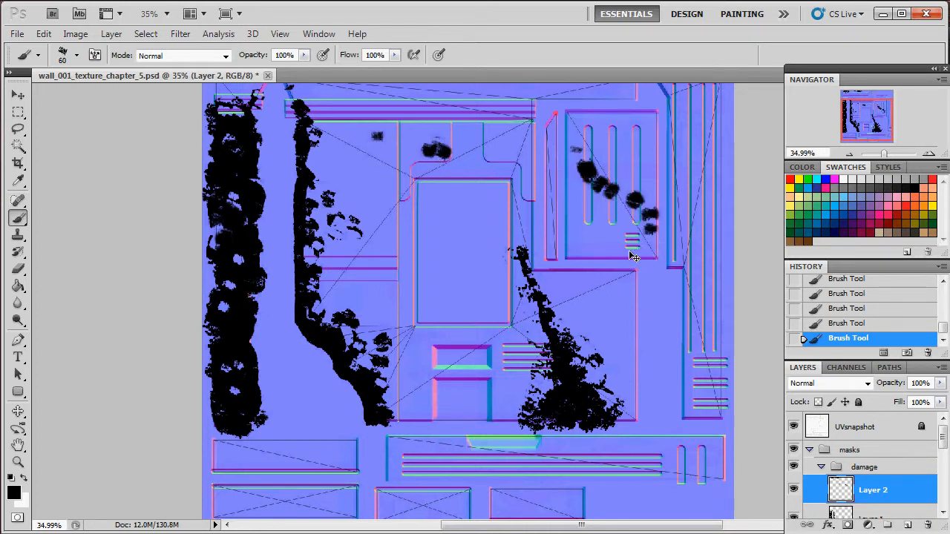
{"action": "left_click", "coordinate": [607, 232]}
Paint a thick black damage band down the outer side of the tall grooved panel at the texture's far edge
{"action": "scroll", "coordinate": [632, 271], "scroll_direction": "up", "scroll_amount": 3}
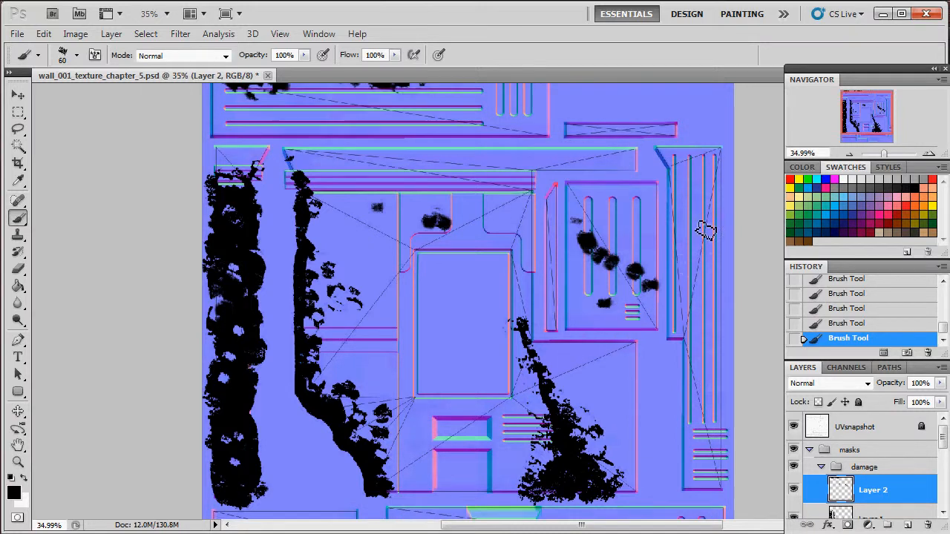
{"action": "mouse_move", "coordinate": [679, 179]}
{"action": "left_mouse_down"}
{"action": "mouse_move", "coordinate": [717, 207]}
{"action": "mouse_move", "coordinate": [713, 347]}
{"action": "left_mouse_up"}
{"action": "left_click_drag", "start_coordinate": [704, 259], "coordinate": [706, 228]}
Check the wall's corner in the concept sketch, and widen and lengthen the tall grooved panel's black band accordingly
{"action": "left_click", "coordinate": [261, 529]}
{"action": "scroll", "coordinate": [358, 149], "scroll_direction": "up", "scroll_amount": 3}
{"action": "scroll", "coordinate": [348, 205], "scroll_direction": "down", "scroll_amount": 3}
{"action": "scroll", "coordinate": [327, 213], "scroll_direction": "down", "scroll_amount": 2}
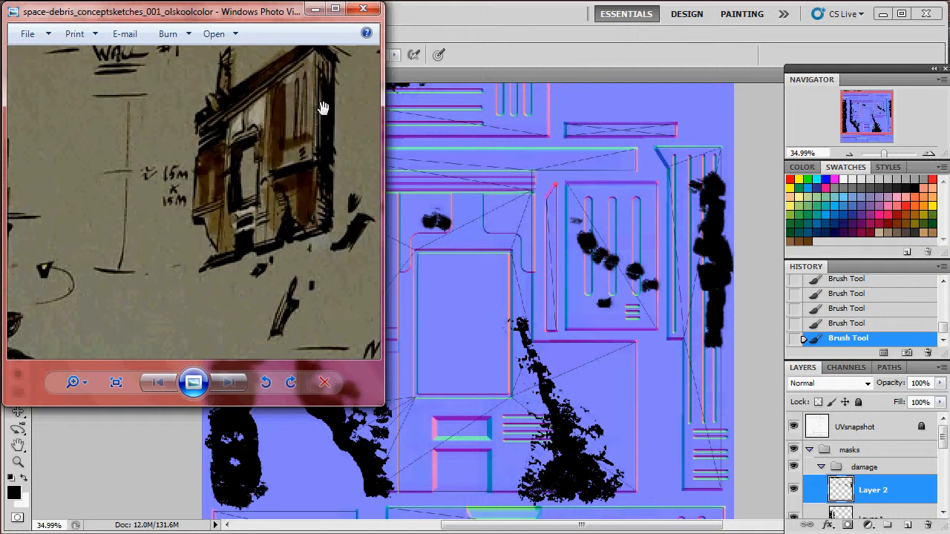
{"action": "left_click", "coordinate": [316, 9]}
{"action": "mouse_move", "coordinate": [716, 356]}
{"action": "left_mouse_down"}
{"action": "mouse_move", "coordinate": [713, 382]}
{"action": "mouse_move", "coordinate": [717, 251]}
{"action": "left_mouse_up"}
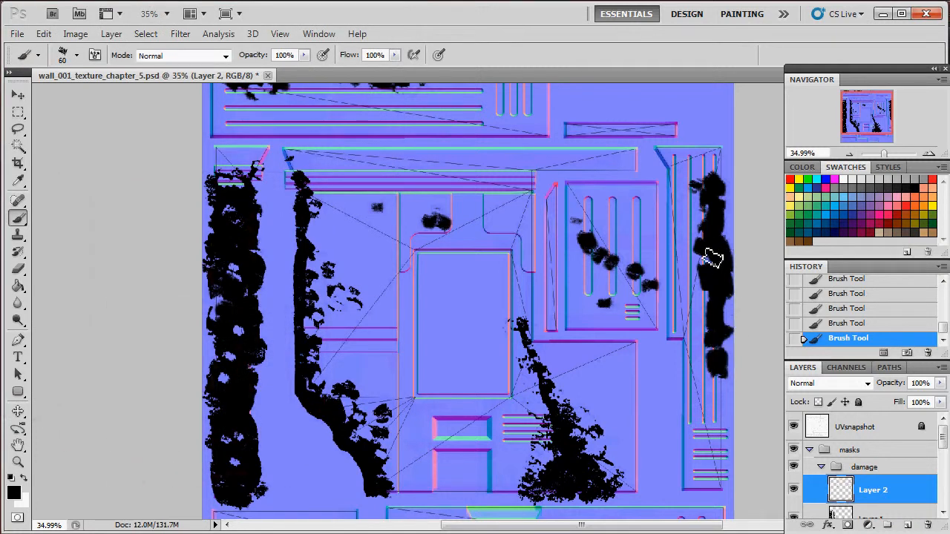
{"action": "left_click_drag", "start_coordinate": [706, 186], "coordinate": [714, 390]}
Erase notches along the inner side of the tall grooved panel's band with the 45-pixel Eraser
{"action": "key", "text": "e"}
{"action": "left_click", "coordinate": [705, 269]}
{"action": "left_click", "coordinate": [704, 252]}
{"action": "left_click", "coordinate": [705, 234]}
{"action": "left_click", "coordinate": [704, 225]}
{"action": "left_click", "coordinate": [707, 218]}
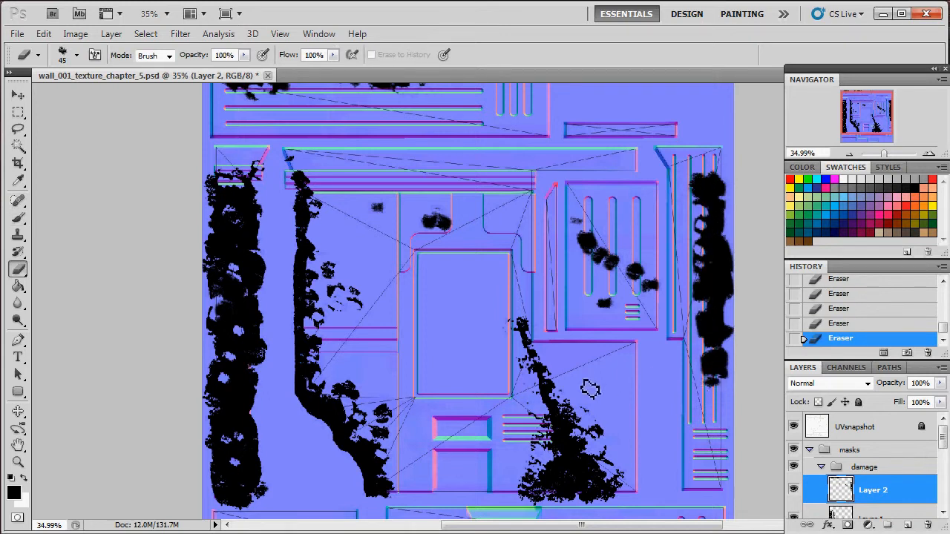
Paint black damage on the upper corner of the small frame below the central frame, and roughen it with the Eraser
{"action": "scroll", "coordinate": [585, 391], "scroll_direction": "down", "scroll_amount": 1}
{"action": "key", "text": "b"}
{"action": "left_click", "coordinate": [447, 419]}
{"action": "left_click", "coordinate": [443, 421]}
{"action": "left_click", "coordinate": [440, 413]}
{"action": "left_click", "coordinate": [438, 404]}
{"action": "left_click", "coordinate": [438, 397]}
{"action": "key", "text": "e"}
{"action": "left_click_drag", "start_coordinate": [436, 408], "coordinate": [450, 421]}
Paint a run of black dabs across the middle of the long horizontal strip above the central frame
{"action": "scroll", "coordinate": [482, 416], "scroll_direction": "up", "scroll_amount": 4}
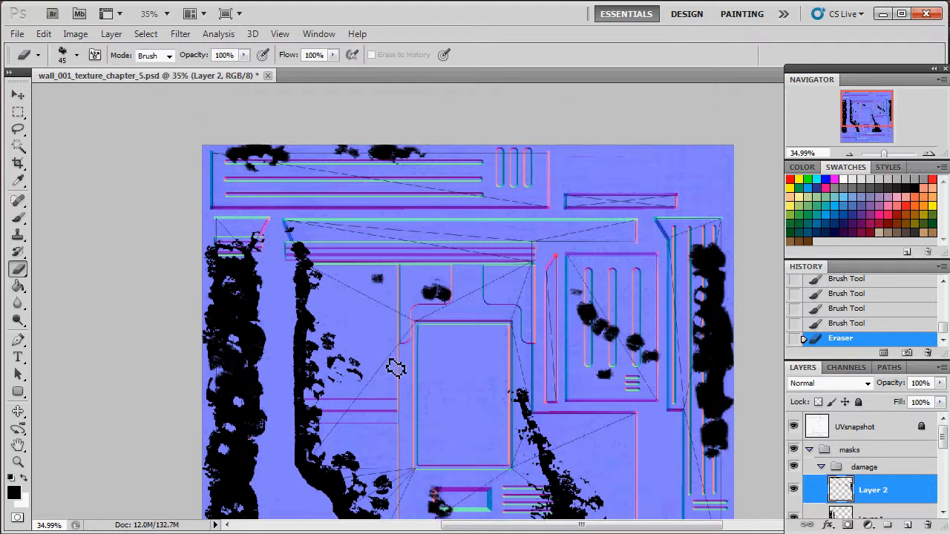
{"action": "key", "text": "b"}
{"action": "left_click", "coordinate": [419, 237]}
{"action": "left_click", "coordinate": [407, 234]}
{"action": "left_click", "coordinate": [397, 230]}
{"action": "left_click", "coordinate": [415, 227]}
{"action": "left_click", "coordinate": [436, 247]}
Erase into the horizontal strip's dabs and thin the diagonal patches on the three-slot panel with the 45-pixel Eraser
{"action": "key", "text": "e"}
{"action": "left_click", "coordinate": [420, 226]}
{"action": "left_click", "coordinate": [416, 231]}
{"action": "left_click", "coordinate": [409, 239]}
{"action": "left_click", "coordinate": [414, 245]}
{"action": "left_click", "coordinate": [429, 246]}
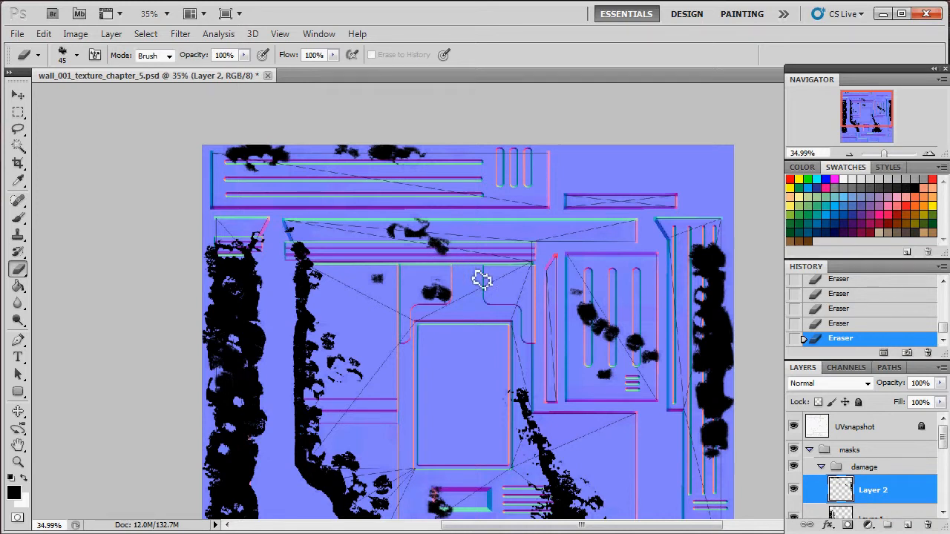
{"action": "scroll", "coordinate": [471, 273], "scroll_direction": "down", "scroll_amount": 3}
{"action": "left_click_drag", "start_coordinate": [590, 195], "coordinate": [600, 211]}
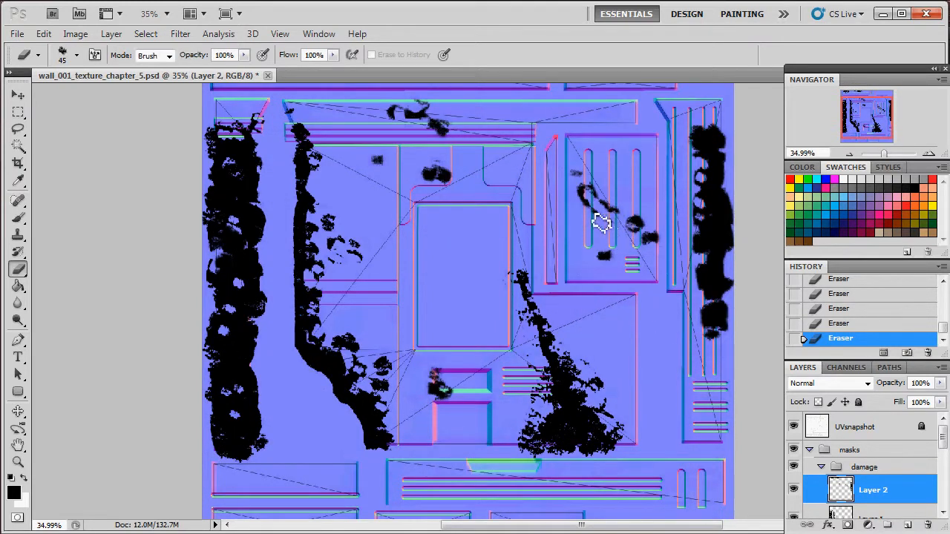
Paint a forked black crack above the central frame's upper corner with a 40-pixel brush
{"action": "scroll", "coordinate": [624, 256], "scroll_direction": "up", "scroll_amount": 1}
{"action": "key", "text": "b"}
{"action": "key", "text": "["}
{"action": "key", "text": "["}
{"action": "left_click", "coordinate": [513, 201]}
{"action": "left_click", "coordinate": [511, 209]}
{"action": "left_click", "coordinate": [510, 204]}
{"action": "left_click", "coordinate": [508, 212]}
{"action": "left_click", "coordinate": [504, 223]}
{"action": "left_click", "coordinate": [494, 236]}
{"action": "left_click", "coordinate": [489, 239]}
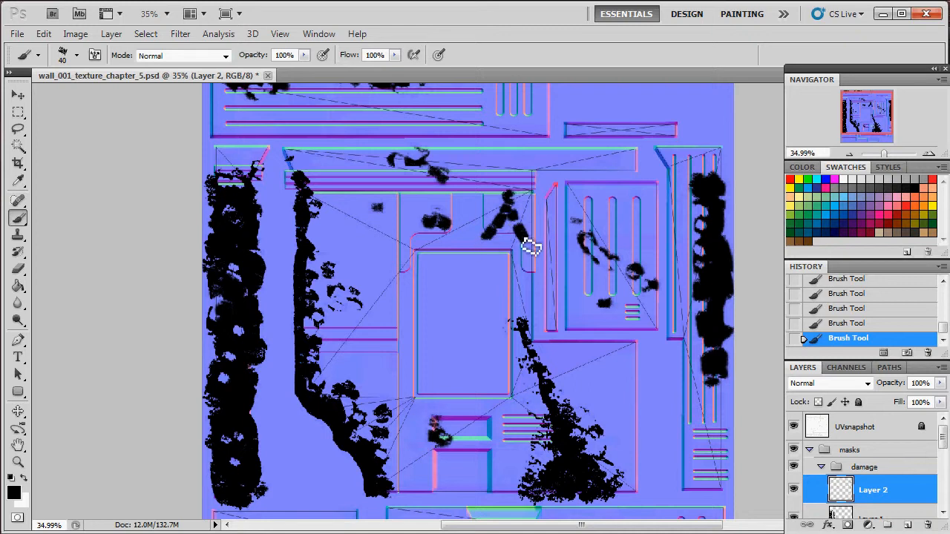
Thin both branches of the forked crack with the 45-pixel Eraser
{"action": "key", "text": "e"}
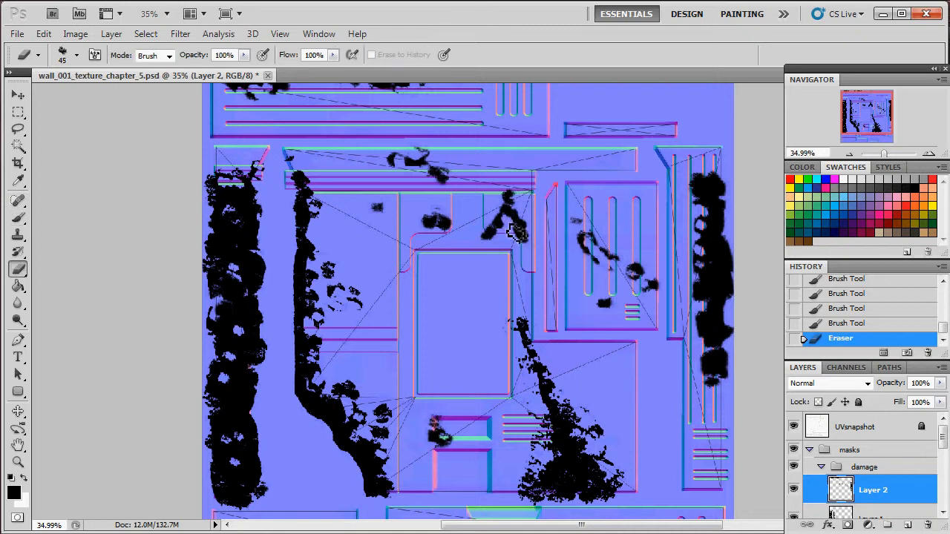
{"action": "left_click", "coordinate": [517, 230]}
{"action": "left_click", "coordinate": [524, 242]}
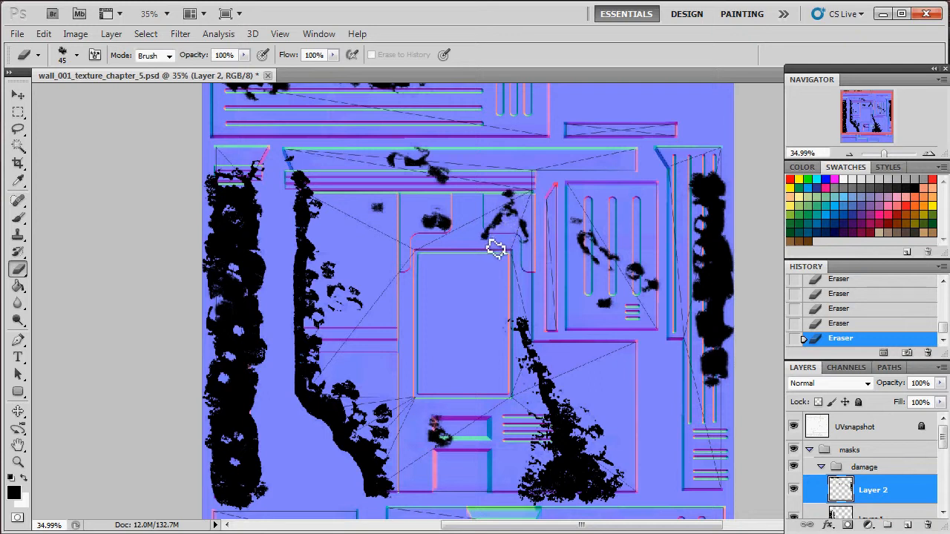
{"action": "scroll", "coordinate": [520, 275], "scroll_direction": "down", "scroll_amount": 3}
{"action": "scroll", "coordinate": [509, 290], "scroll_direction": "up", "scroll_amount": 2}
Repaint the forked crack's longer branch with the 40-pixel brush and trim its inner edge with the Eraser
{"action": "key", "text": "b"}
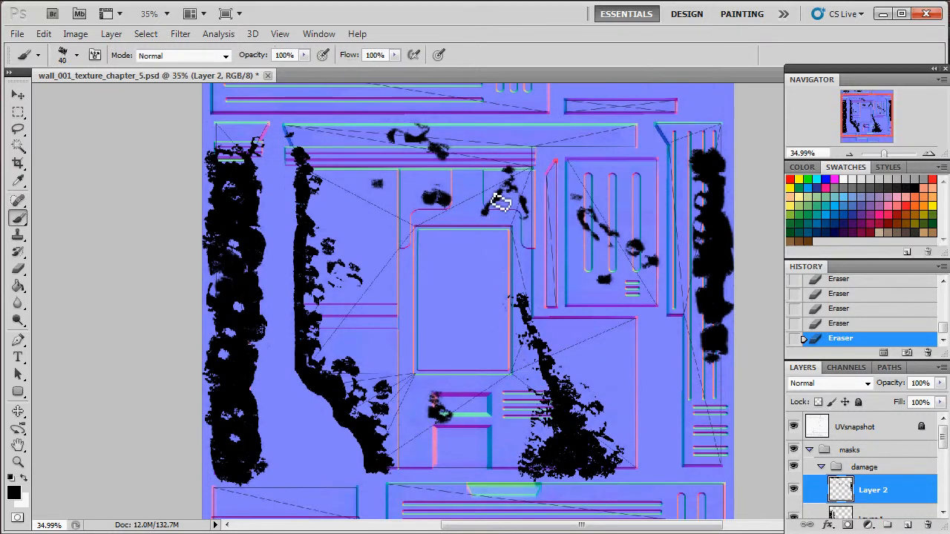
{"action": "left_click", "coordinate": [511, 196]}
{"action": "left_click", "coordinate": [508, 202]}
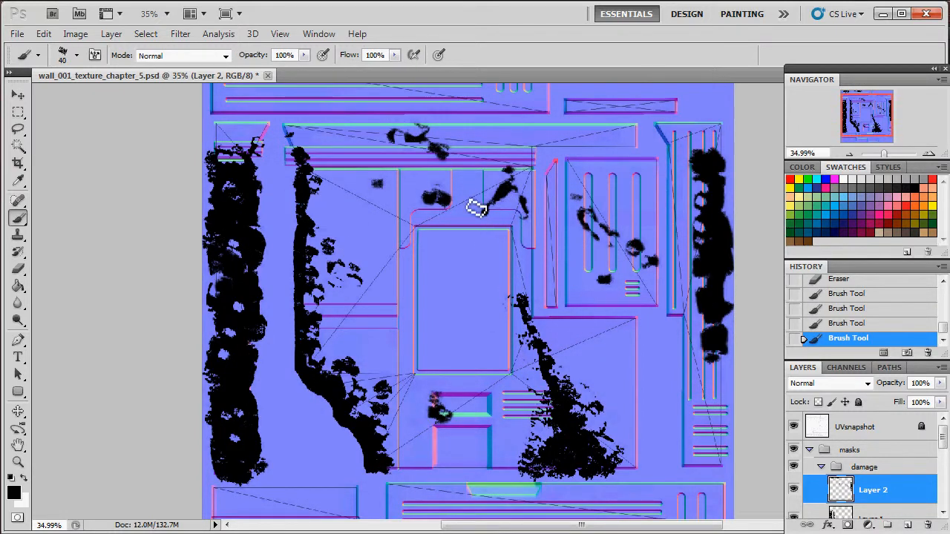
{"action": "key", "text": "e"}
{"action": "left_click", "coordinate": [514, 204]}
{"action": "left_click", "coordinate": [513, 204]}
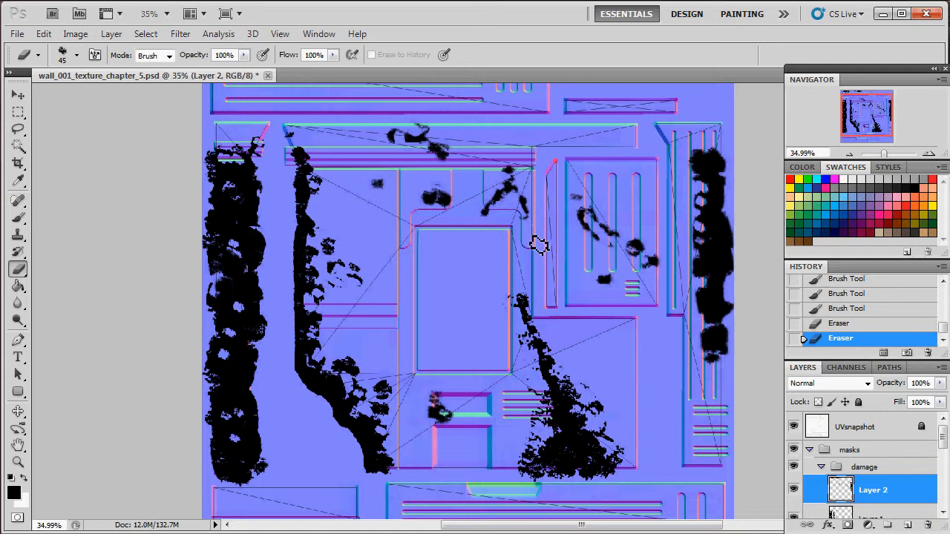
Reinforce the forked crack's shorter branch with black dabs from the 40-pixel brush
{"action": "key", "text": "b"}
{"action": "left_click", "coordinate": [525, 203]}
{"action": "left_click", "coordinate": [530, 202]}
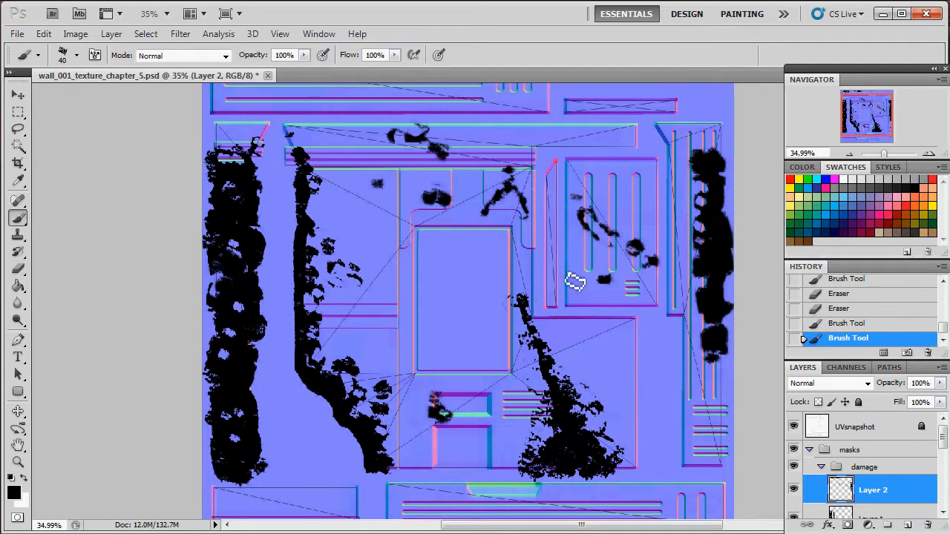
Paint ragged black damage across the horizontal grooves of the long lower panel with the 40-pixel brush
{"action": "scroll", "coordinate": [575, 297], "scroll_direction": "down", "scroll_amount": 3}
{"action": "scroll", "coordinate": [567, 331], "scroll_direction": "up", "scroll_amount": 4}
{"action": "scroll", "coordinate": [553, 340], "scroll_direction": "down", "scroll_amount": 6}
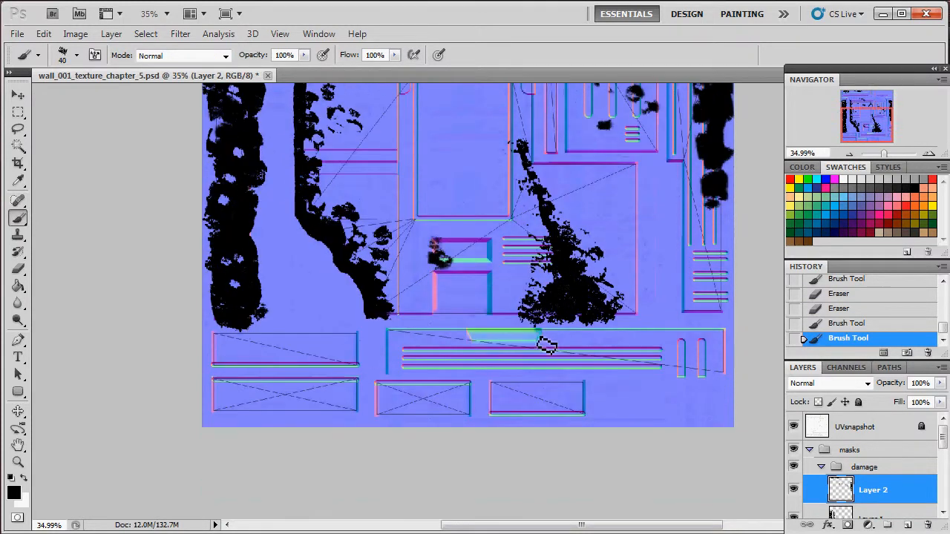
{"action": "scroll", "coordinate": [541, 351], "scroll_direction": "up", "scroll_amount": 1}
{"action": "scroll", "coordinate": [587, 368], "scroll_direction": "up", "scroll_amount": 2}
{"action": "scroll", "coordinate": [598, 386], "scroll_direction": "down", "scroll_amount": 1}
{"action": "left_click", "coordinate": [566, 405]}
{"action": "left_click", "coordinate": [579, 420]}
{"action": "left_click", "coordinate": [574, 405]}
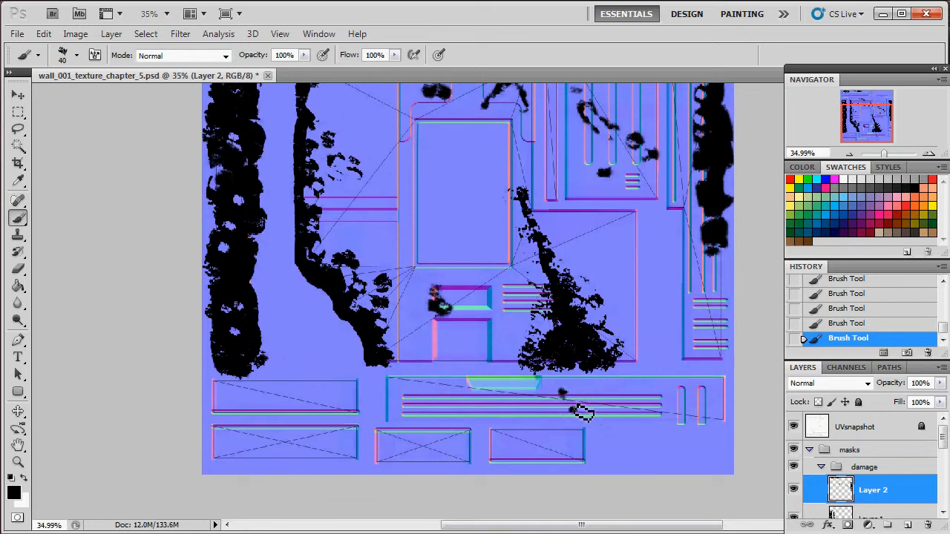
{"action": "mouse_move", "coordinate": [590, 421]}
{"action": "left_mouse_down"}
{"action": "mouse_move", "coordinate": [622, 424]}
{"action": "mouse_move", "coordinate": [587, 411]}
{"action": "mouse_move", "coordinate": [564, 421]}
{"action": "left_mouse_up"}
{"action": "scroll", "coordinate": [653, 423], "scroll_direction": "down", "scroll_amount": 1}
Sharpen the damage on Layer 2 with an Unsharp Mask of 500% amount, 7.5 pixels radius and threshold 0
{"action": "scroll", "coordinate": [646, 400], "scroll_direction": "up", "scroll_amount": 6}
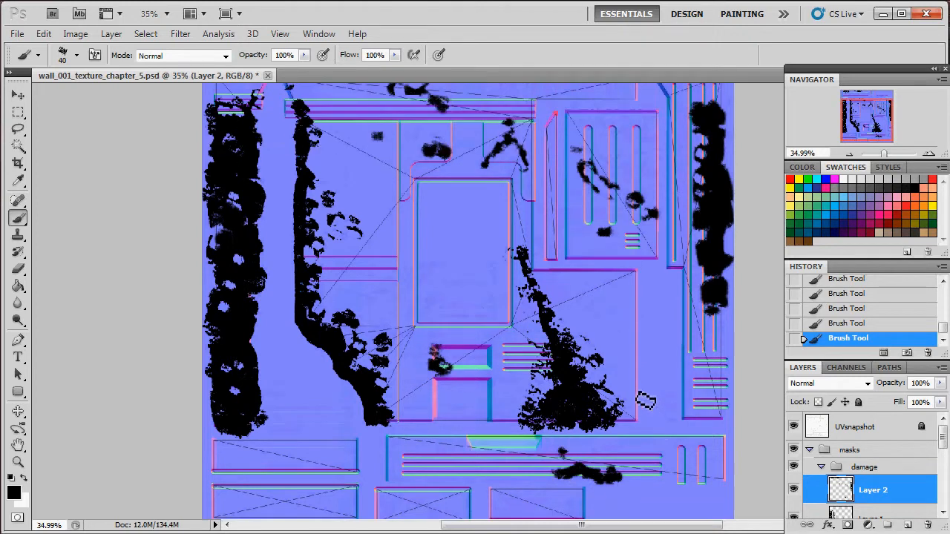
{"action": "left_click", "coordinate": [180, 34]}
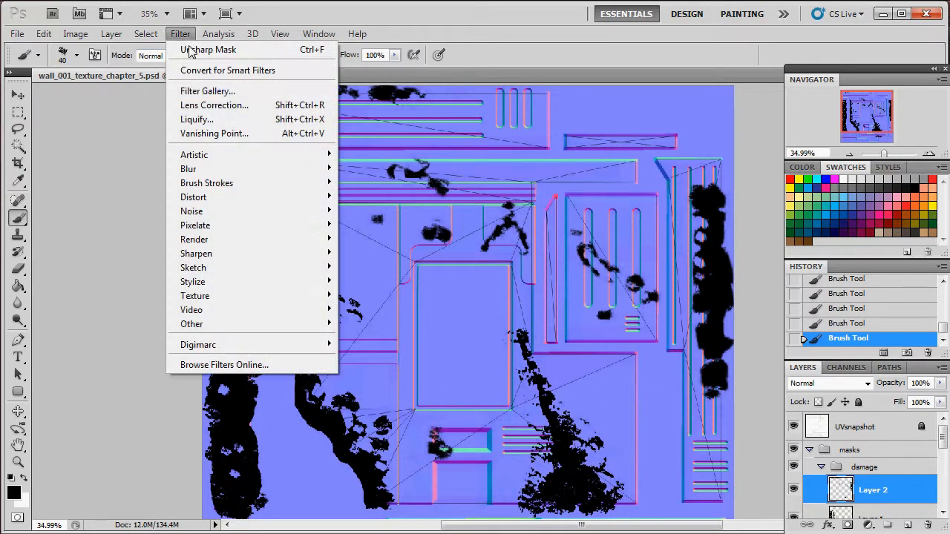
{"action": "mouse_move", "coordinate": [320, 256]}
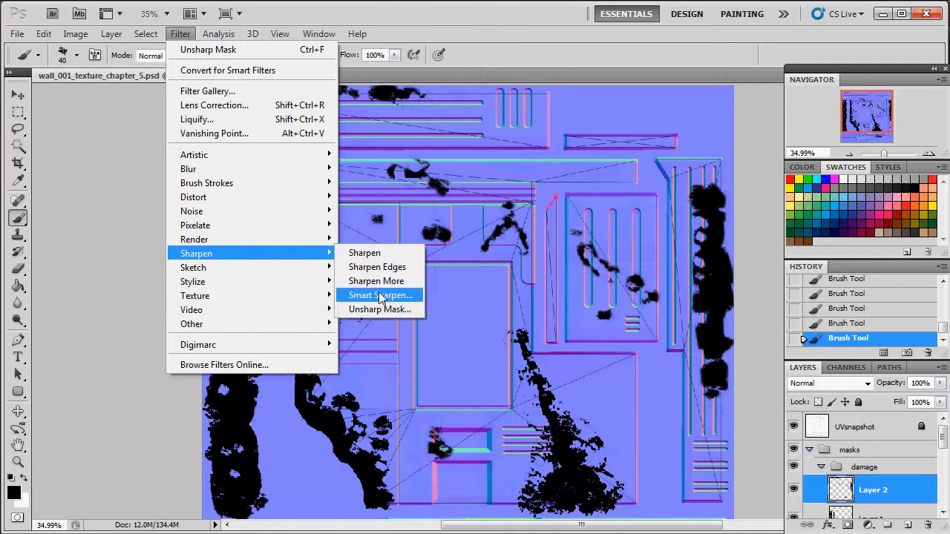
{"action": "left_click", "coordinate": [380, 312]}
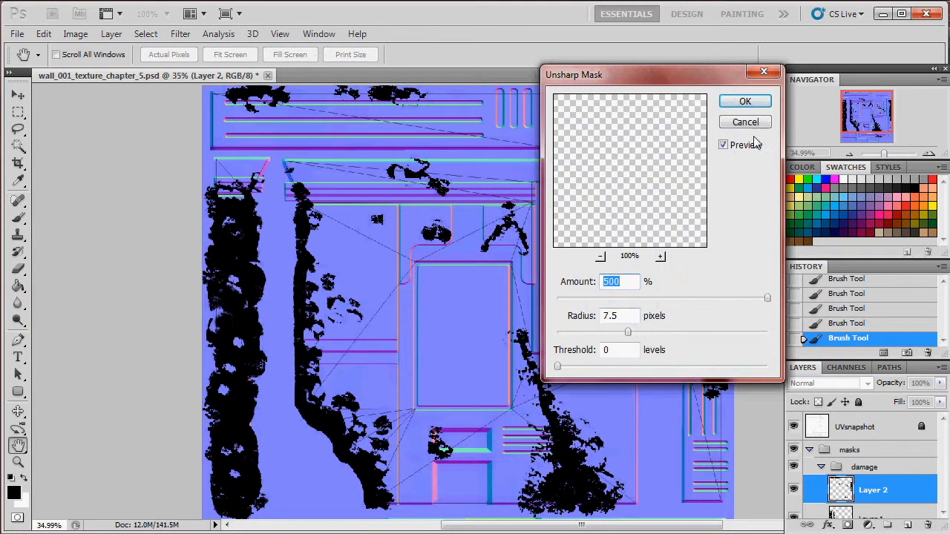
{"action": "left_click", "coordinate": [744, 101]}
Fill the small holes inside the texture's wide leftmost damage column with black using the 40-pixel brush
{"action": "scroll", "coordinate": [542, 223], "scroll_direction": "up", "scroll_amount": 2}
{"action": "scroll", "coordinate": [511, 233], "scroll_direction": "down", "scroll_amount": 2}
{"action": "scroll", "coordinate": [568, 269], "scroll_direction": "down", "scroll_amount": 2}
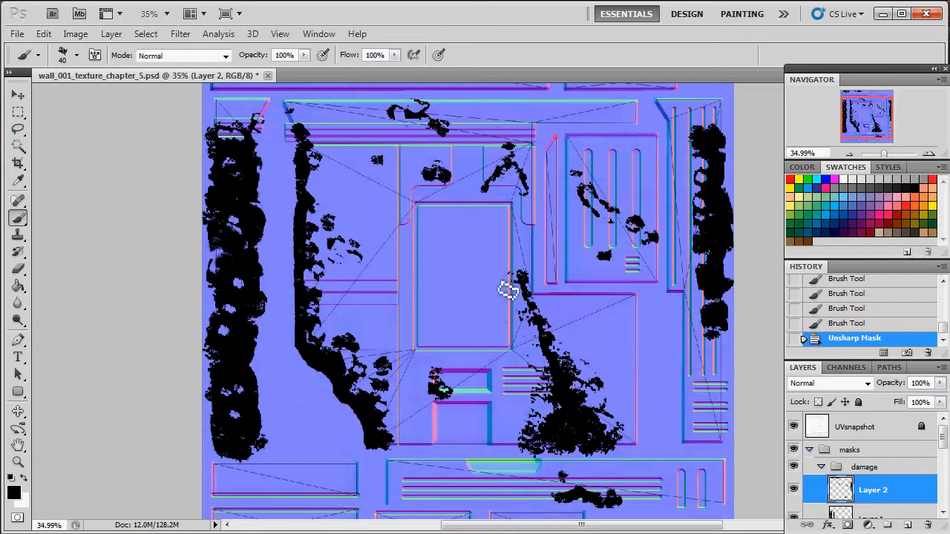
{"action": "scroll", "coordinate": [426, 263], "scroll_direction": "down", "scroll_amount": 1}
{"action": "scroll", "coordinate": [295, 282], "scroll_direction": "up", "scroll_amount": 1}
{"action": "left_click", "coordinate": [248, 303]}
{"action": "left_click", "coordinate": [245, 303]}
{"action": "left_click", "coordinate": [244, 304]}
{"action": "left_click", "coordinate": [241, 309]}
{"action": "left_click", "coordinate": [239, 325]}
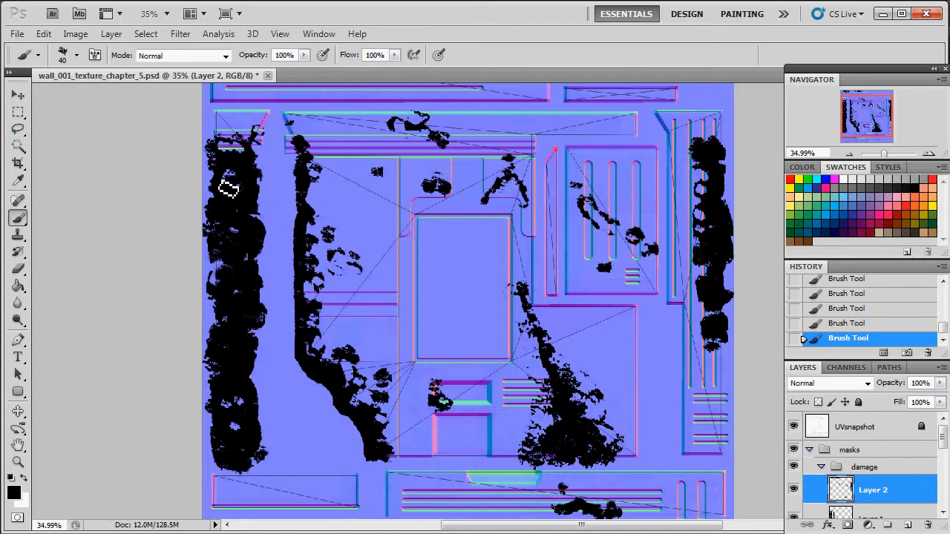
Save a copy of the whole texture to the Desktop as a Targa file named test, with the default Targa options
{"action": "scroll", "coordinate": [431, 334], "scroll_direction": "down", "scroll_amount": 4}
{"action": "scroll", "coordinate": [557, 333], "scroll_direction": "up", "scroll_amount": 3}
{"action": "left_click_drag", "start_coordinate": [883, 158], "coordinate": [885, 169]}
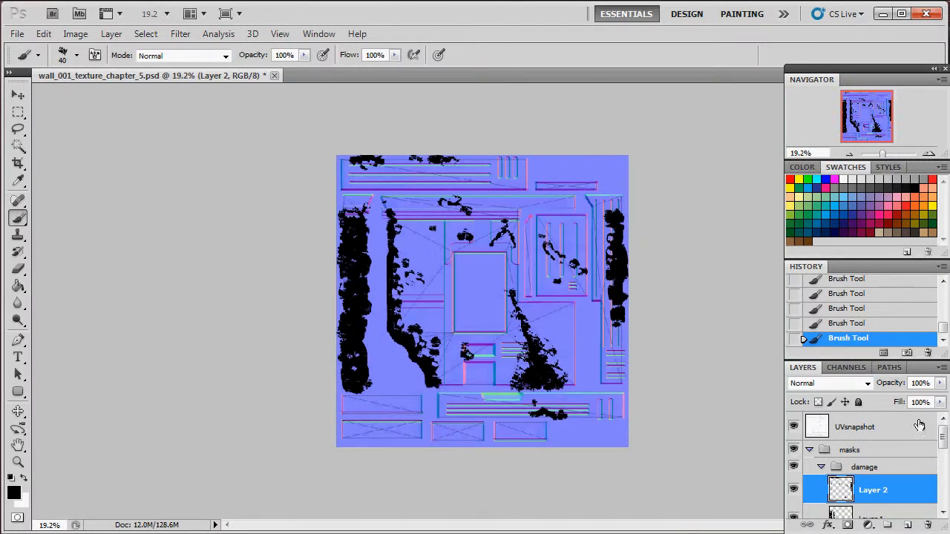
{"action": "left_click", "coordinate": [17, 34]}
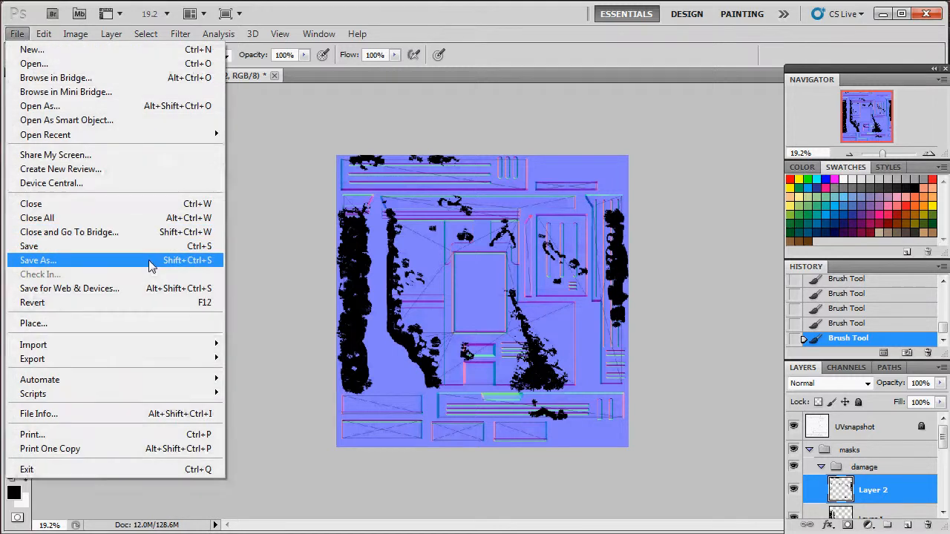
{"action": "left_click", "coordinate": [138, 258]}
{"action": "left_click", "coordinate": [68, 119]}
{"action": "left_click", "coordinate": [275, 294]}
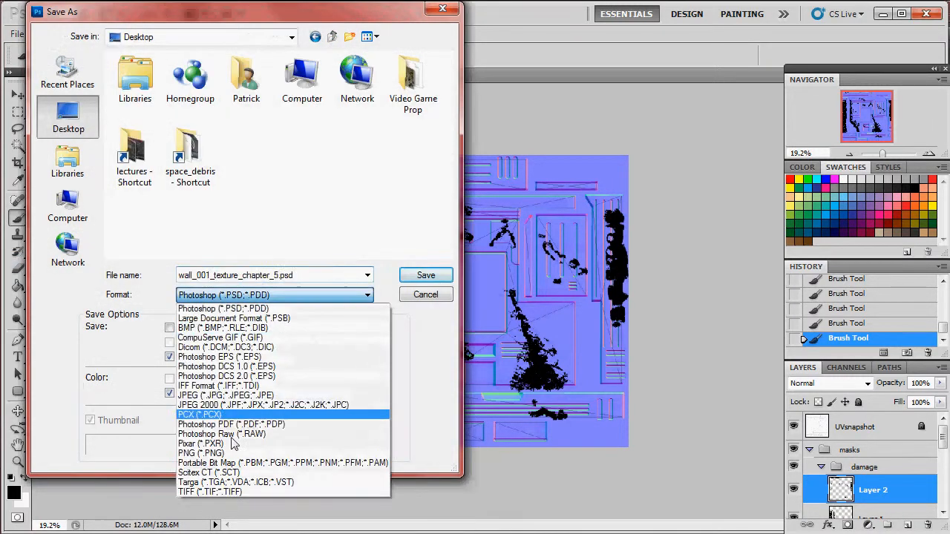
{"action": "left_click", "coordinate": [223, 482]}
{"action": "double_click", "coordinate": [227, 276]}
{"action": "type", "text": "test"}
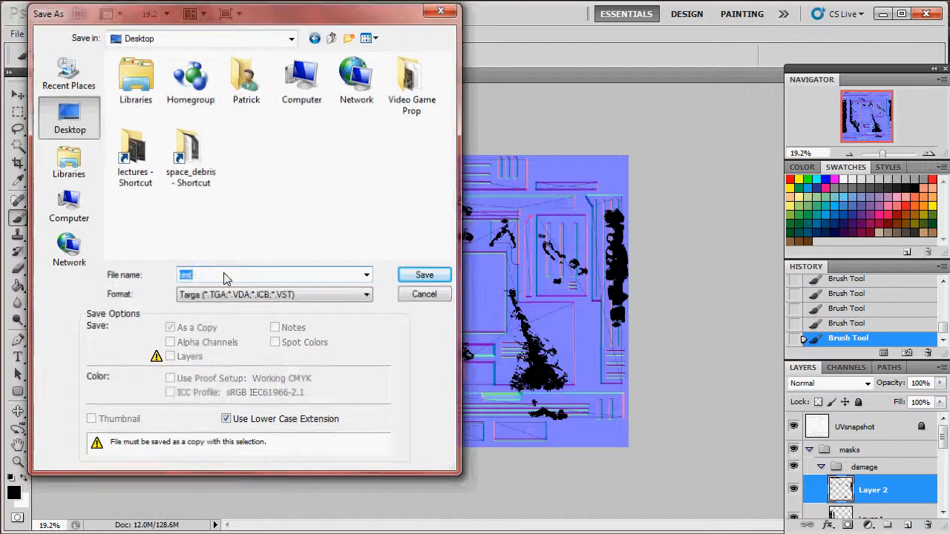
{"action": "key", "text": "Return"}
{"action": "key", "text": "Return"}
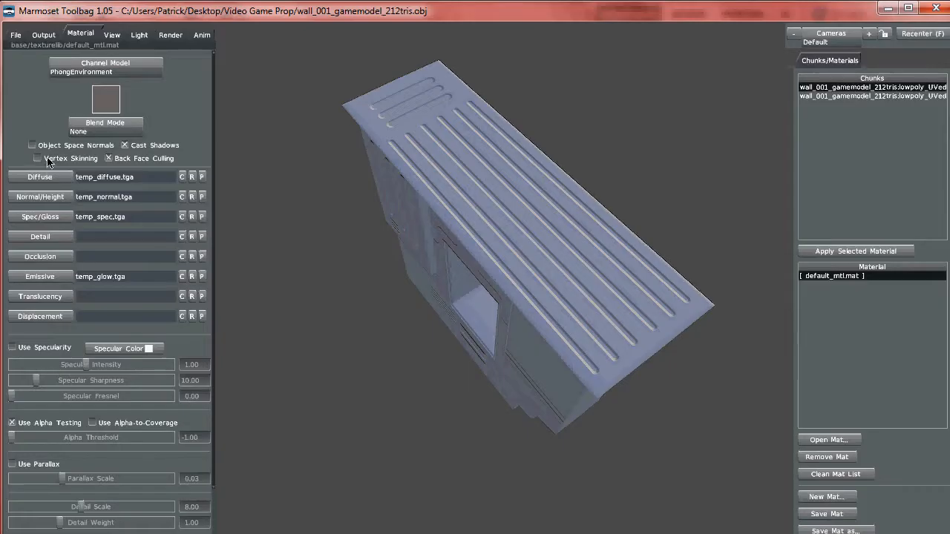
Load test.tga from the Desktop as the wall material's diffuse map in Marmoset Toolbag
{"action": "left_click", "coordinate": [31, 177]}
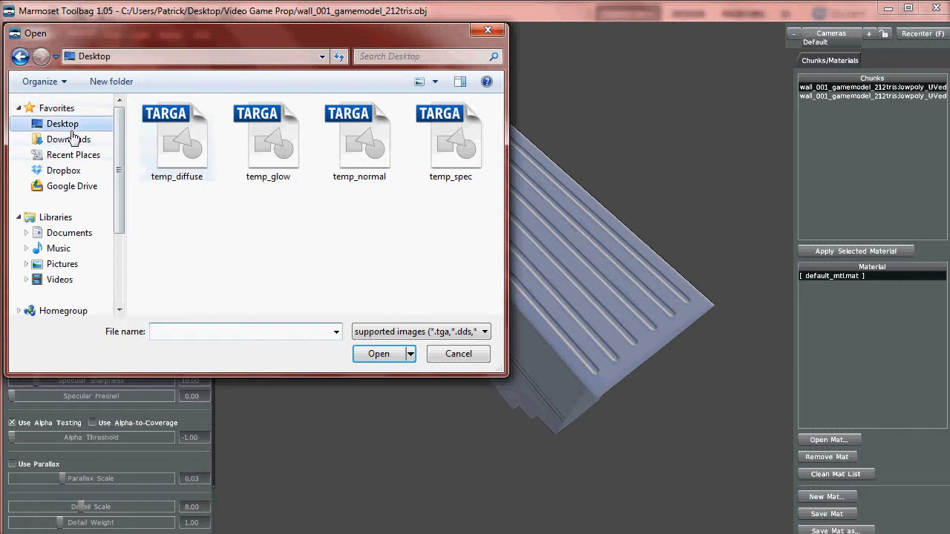
{"action": "left_click", "coordinate": [62, 124]}
{"action": "left_click", "coordinate": [213, 168]}
{"action": "left_click", "coordinate": [376, 355]}
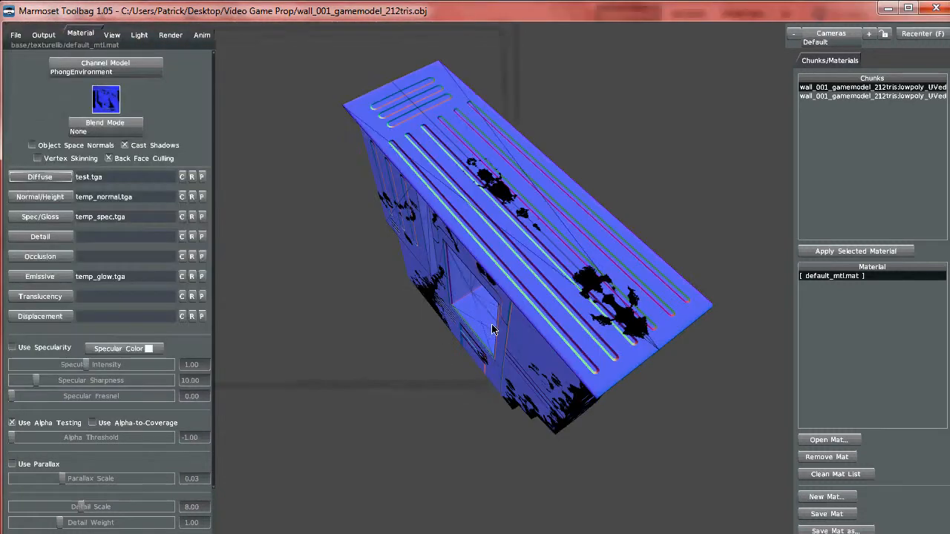
Examine how the damage masks fall on the wall model's top, sides and front, and return to Photoshop
{"action": "left_click_drag", "start_coordinate": [488, 369], "coordinate": [550, 364]}
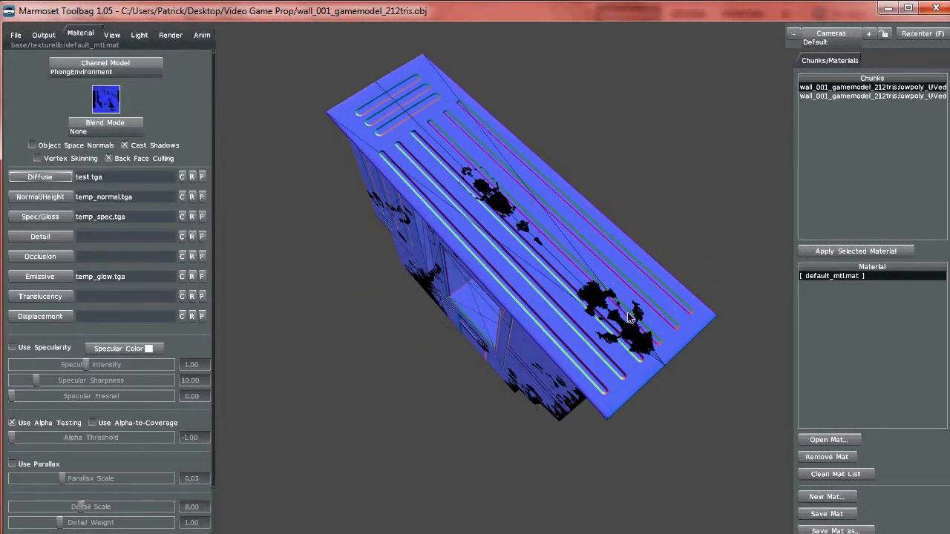
{"action": "left_click_drag", "start_coordinate": [610, 316], "coordinate": [478, 216]}
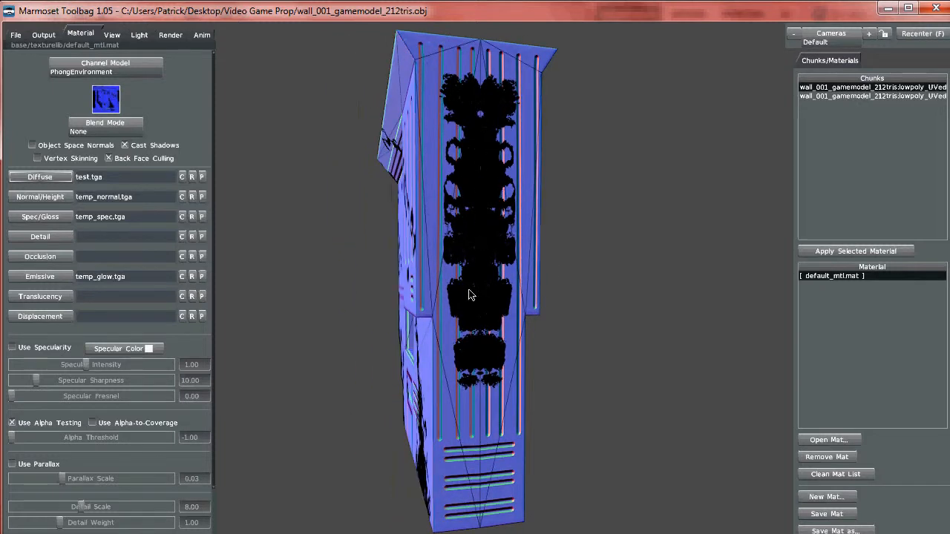
{"action": "left_click_drag", "start_coordinate": [470, 263], "coordinate": [583, 156]}
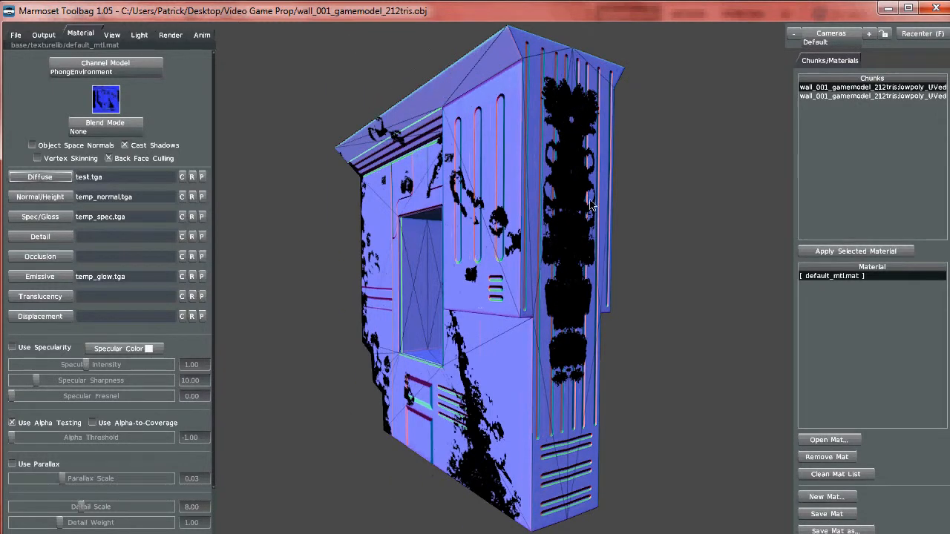
{"action": "left_click_drag", "start_coordinate": [569, 284], "coordinate": [415, 93]}
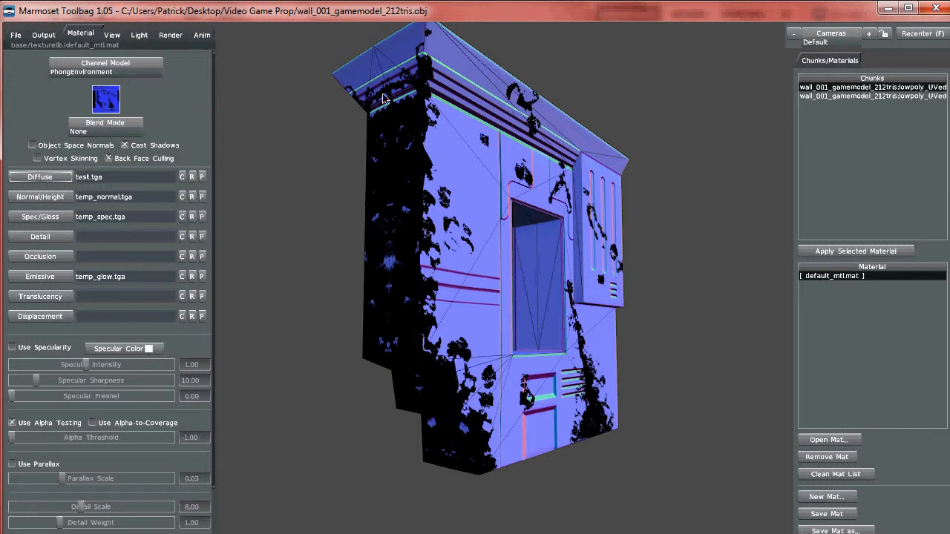
{"action": "left_click_drag", "start_coordinate": [444, 101], "coordinate": [567, 239]}
{"action": "left_click_drag", "start_coordinate": [488, 322], "coordinate": [510, 282]}
{"action": "left_click_drag", "start_coordinate": [487, 321], "coordinate": [413, 95]}
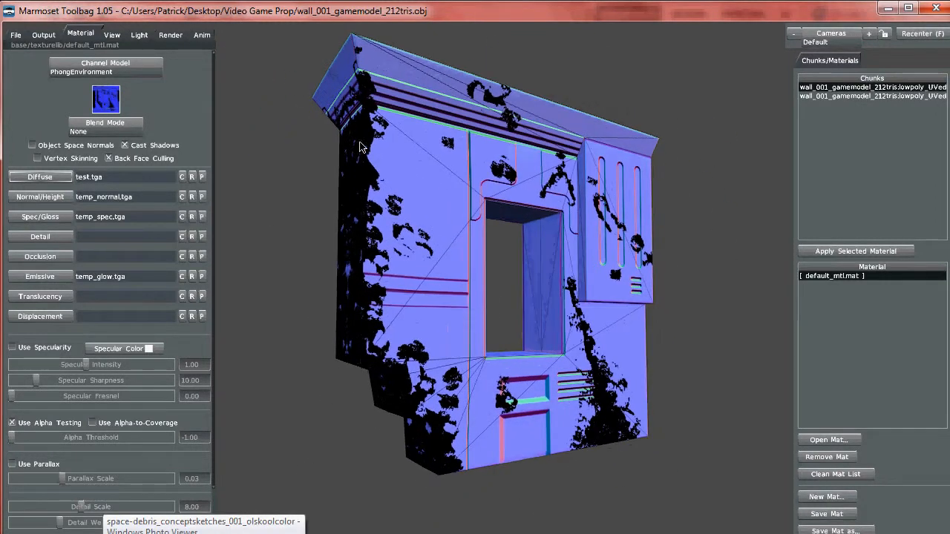
{"action": "key", "text": "alt+Tab"}
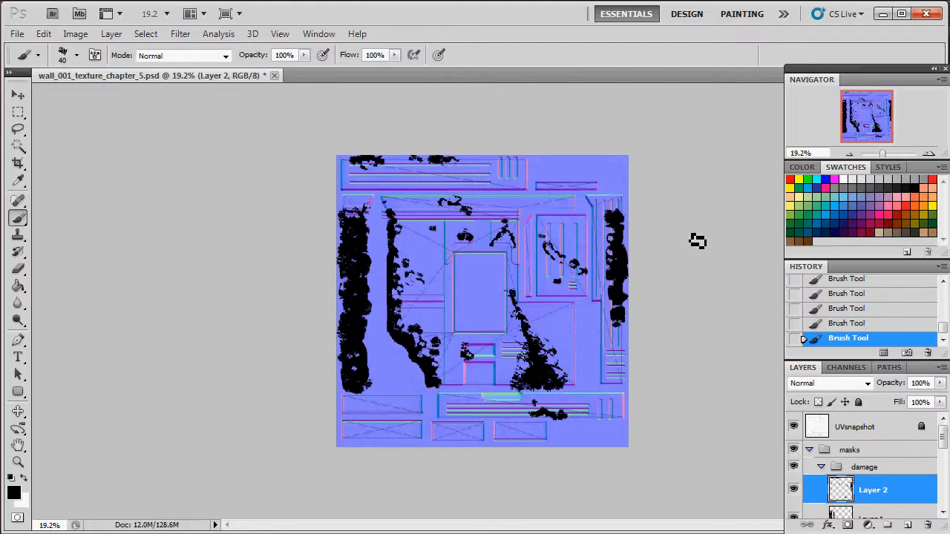
Try to thin the rightmost damage column with the 45-pixel Eraser, and step back through the history to remove the strokes
{"action": "key", "text": "e"}
{"action": "mouse_move", "coordinate": [617, 262]}
{"action": "left_mouse_down"}
{"action": "mouse_move", "coordinate": [619, 216]}
{"action": "mouse_move", "coordinate": [631, 259]}
{"action": "left_mouse_up"}
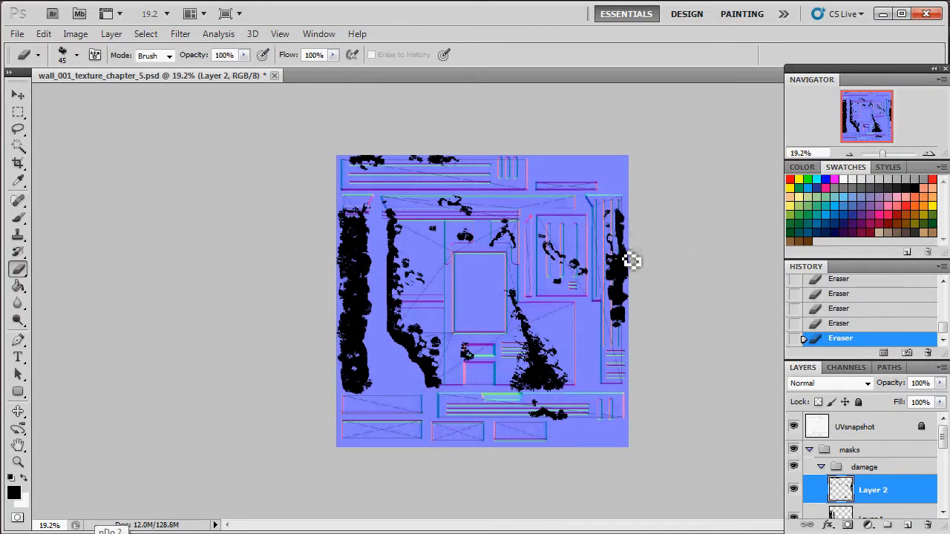
{"action": "left_click", "coordinate": [835, 324]}
{"action": "left_click", "coordinate": [836, 309]}
{"action": "left_click", "coordinate": [840, 295]}
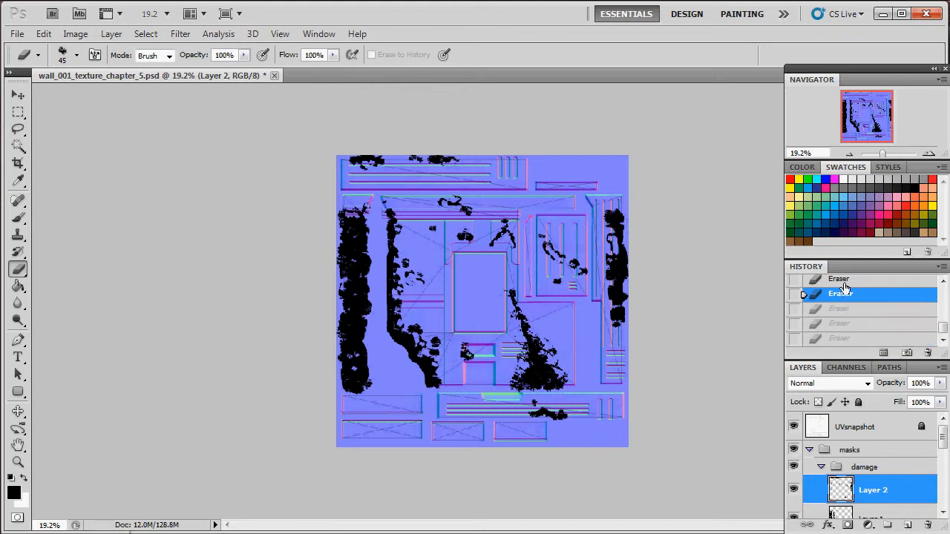
{"action": "left_click", "coordinate": [844, 283]}
Break up the rightmost damage column on Layer 2 by erasing ragged holes along it with the 45-pixel Eraser
{"action": "left_click", "coordinate": [885, 154]}
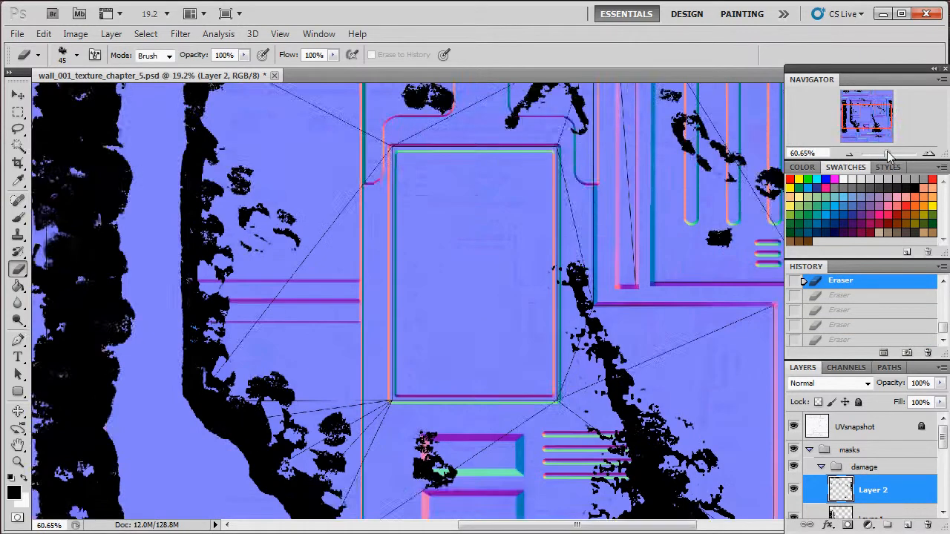
{"action": "left_click_drag", "start_coordinate": [886, 157], "coordinate": [882, 156]}
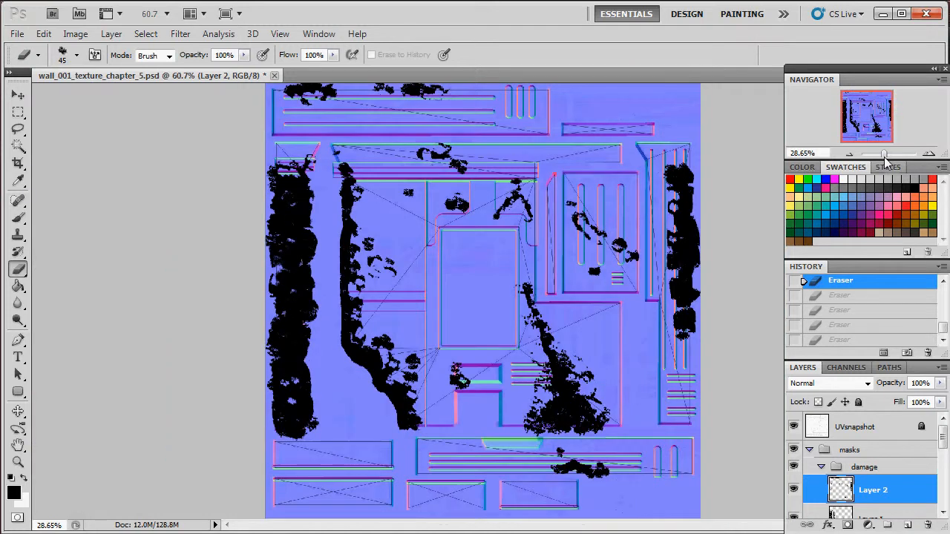
{"action": "left_click", "coordinate": [675, 191]}
{"action": "left_click", "coordinate": [689, 224]}
{"action": "left_click", "coordinate": [680, 248]}
{"action": "left_click", "coordinate": [686, 196]}
{"action": "left_click", "coordinate": [689, 203]}
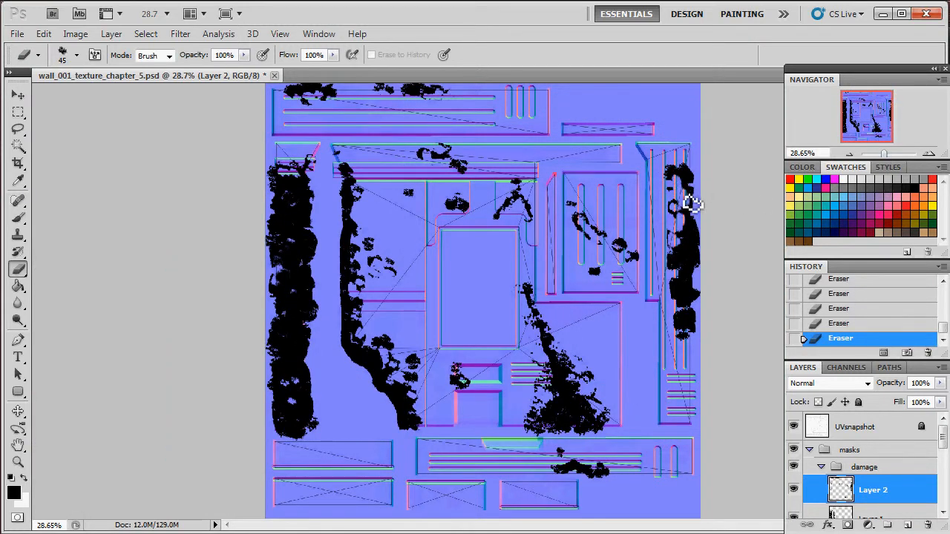
{"action": "left_click", "coordinate": [683, 271]}
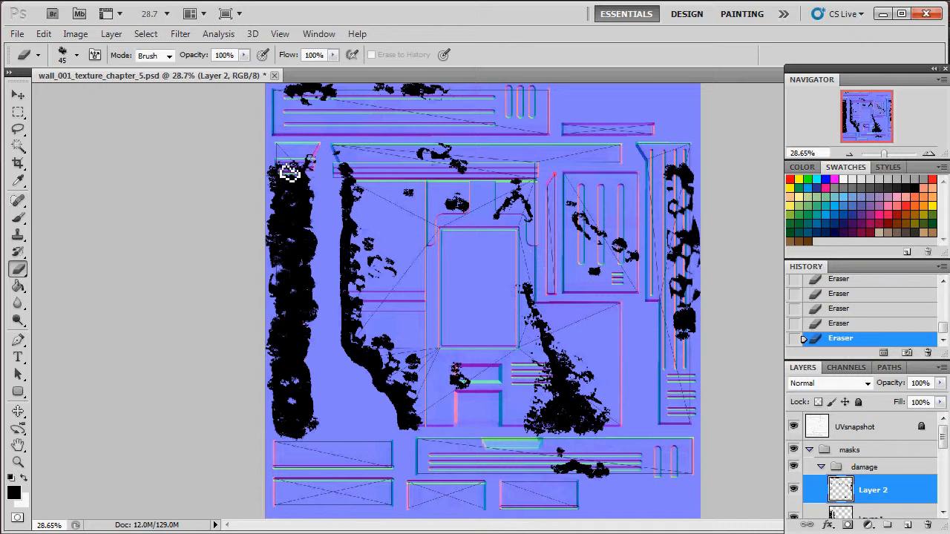
Roughen the upper end of the wide leftmost damage column on Layer 1 with black dabs from the 40-pixel brush
{"action": "scroll", "coordinate": [824, 445], "scroll_direction": "down", "scroll_amount": 3}
{"action": "left_click", "coordinate": [873, 464]}
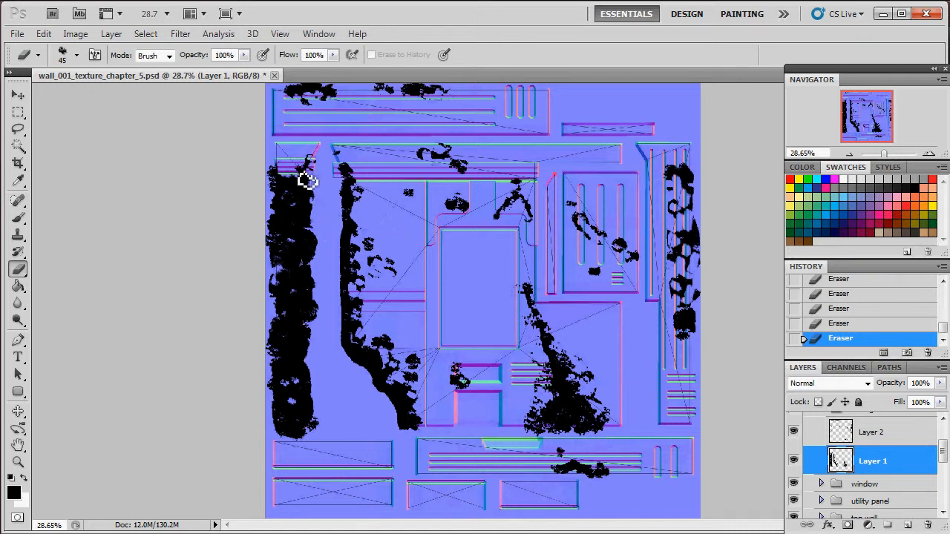
{"action": "key", "text": "b"}
{"action": "left_click", "coordinate": [303, 184]}
{"action": "left_click", "coordinate": [304, 181]}
{"action": "left_click", "coordinate": [304, 180]}
{"action": "left_click", "coordinate": [303, 177]}
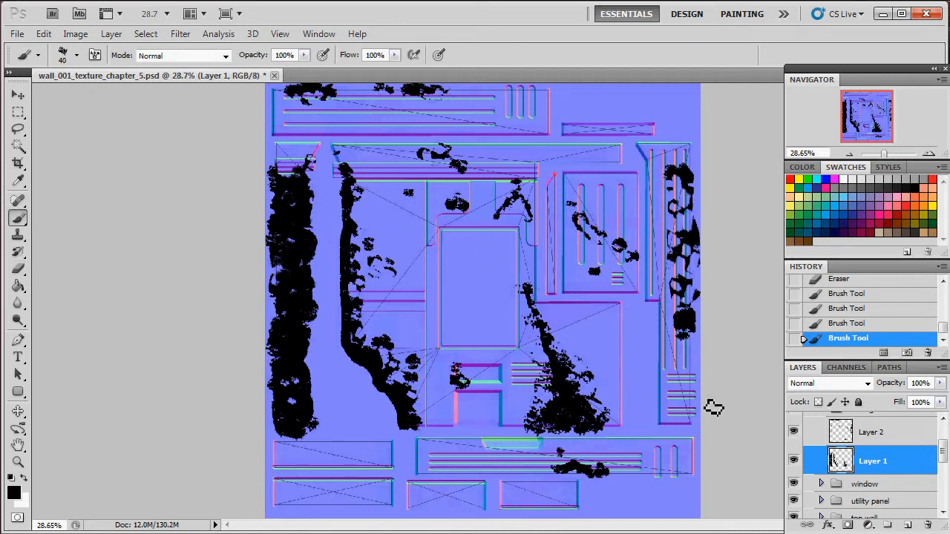
Merge Layer 1 and Layer 2 in the damage group and rename the merged layer damage outline
{"action": "left_click", "coordinate": [869, 437], "text": "shift"}
{"action": "key", "text": "ctrl+e"}
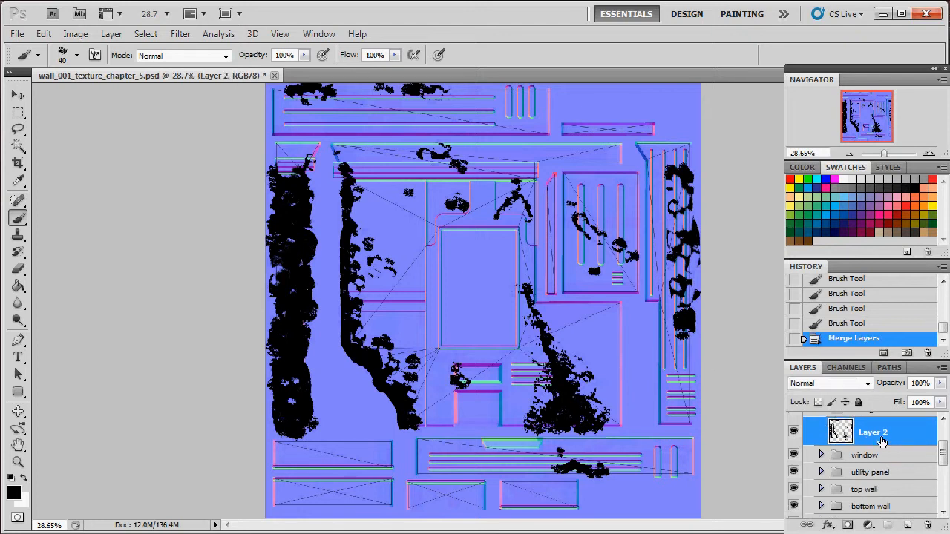
{"action": "double_click", "coordinate": [881, 434]}
{"action": "type", "text": "damag"}
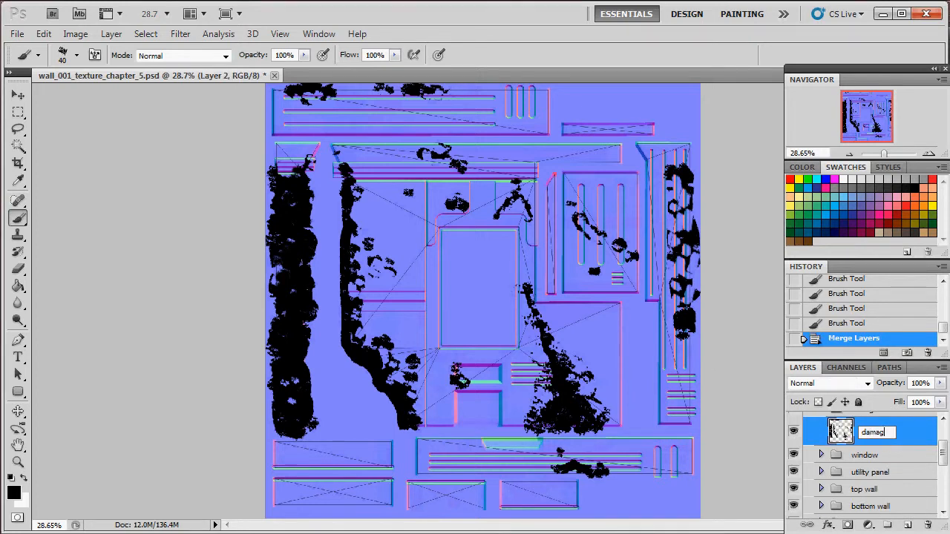
{"action": "type", "text": "e"}
{"action": "key", "text": "Return"}
{"action": "scroll", "coordinate": [881, 436], "scroll_direction": "up", "scroll_amount": 1}
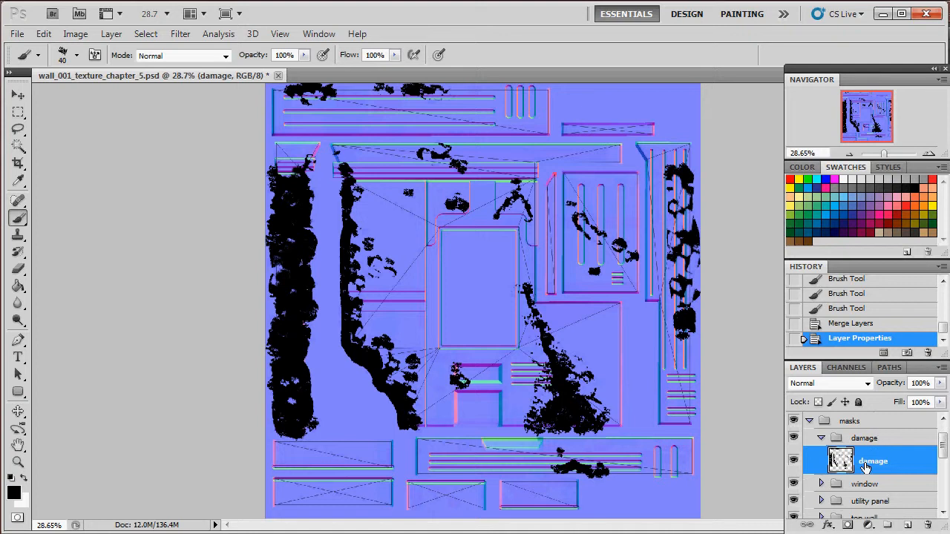
{"action": "double_click", "coordinate": [876, 462]}
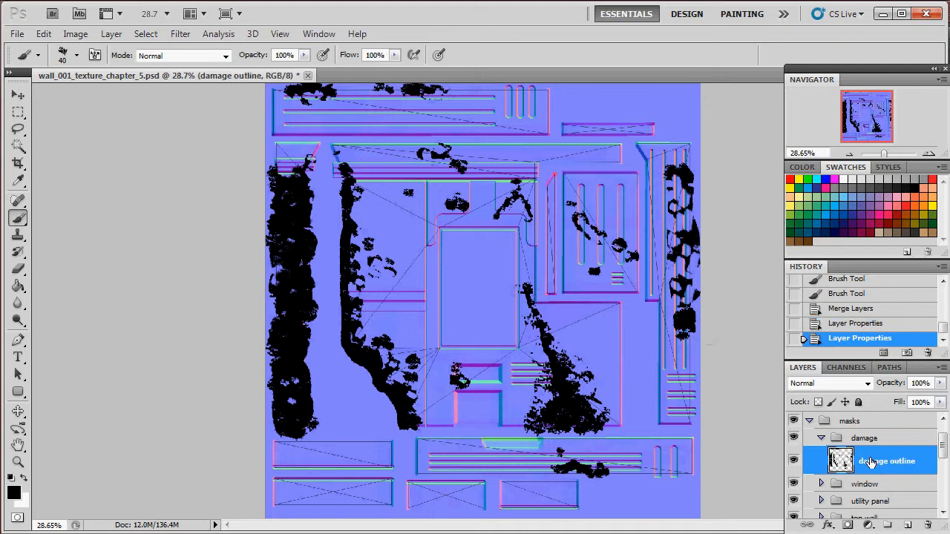
Duplicate the damage outline layer into a new document
{"action": "right_click", "coordinate": [871, 462]}
{"action": "left_click", "coordinate": [873, 161]}
{"action": "left_click", "coordinate": [486, 210]}
{"action": "left_click", "coordinate": [483, 240]}
{"action": "left_click", "coordinate": [620, 154]}
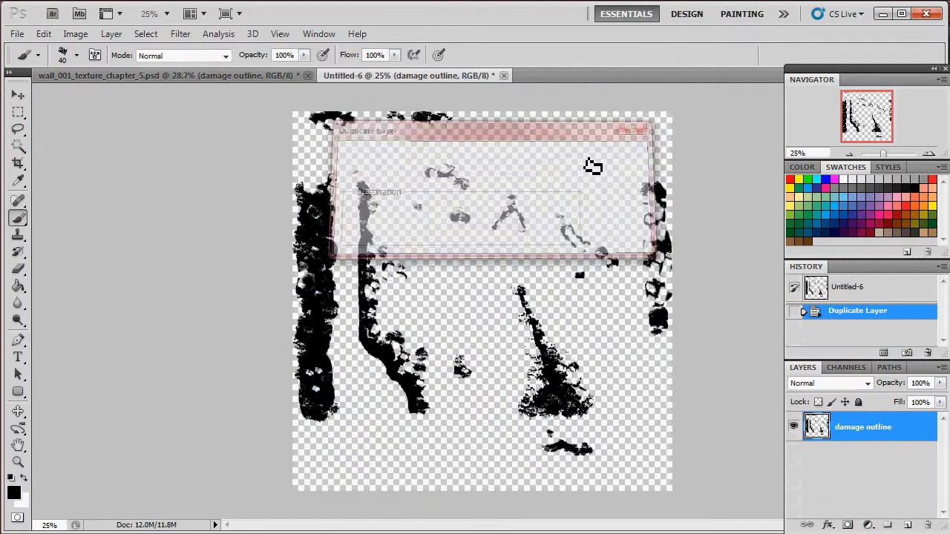
Duplicate the damage outline layer within the new document and hide the copy
{"action": "right_click", "coordinate": [855, 438]}
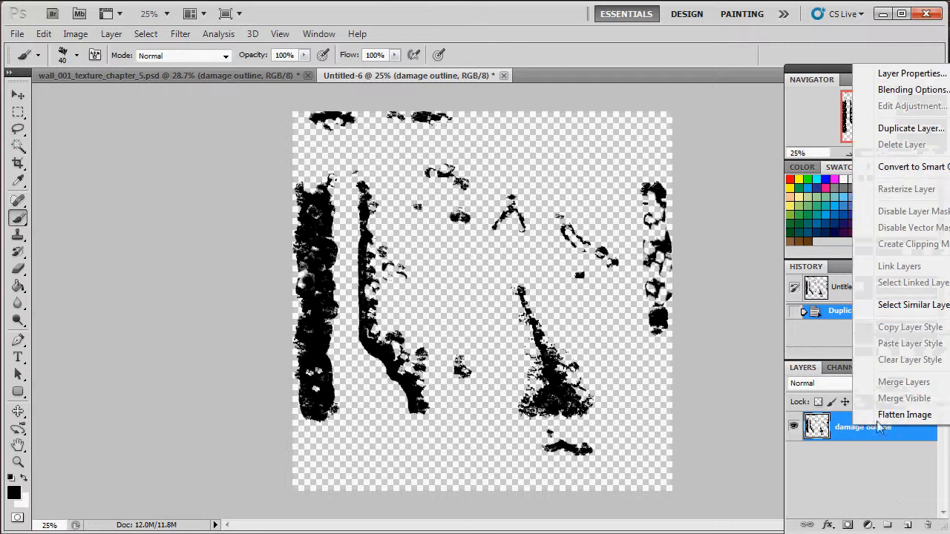
{"action": "left_click", "coordinate": [883, 128]}
{"action": "left_click", "coordinate": [621, 155]}
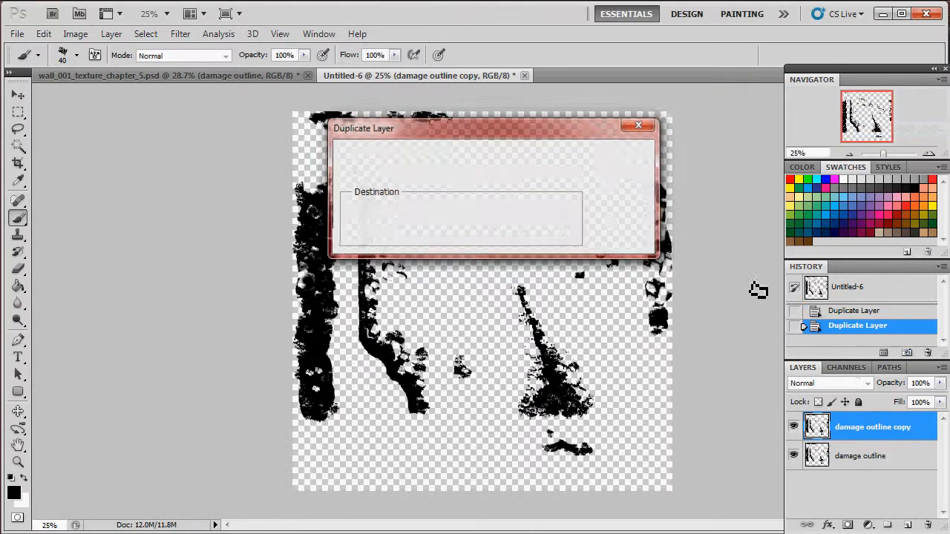
{"action": "left_click", "coordinate": [795, 430]}
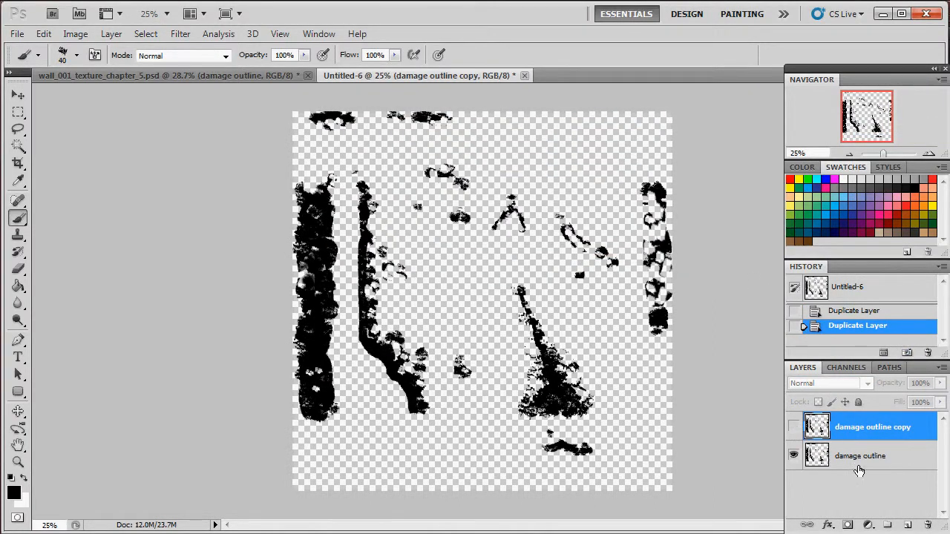
Create a white-filled layer beneath the damage outline layer and merge the two layers
{"action": "left_click", "coordinate": [908, 525]}
{"action": "left_click_drag", "start_coordinate": [870, 440], "coordinate": [867, 505]}
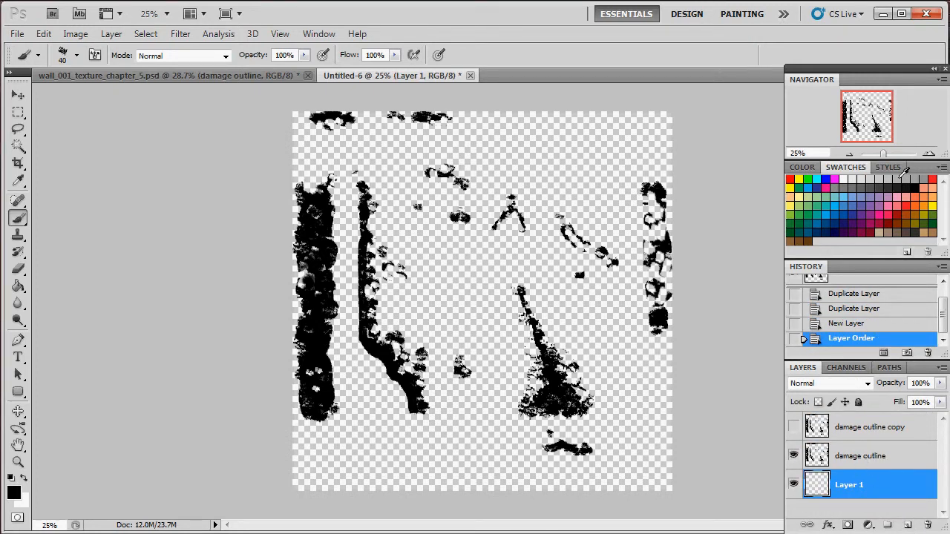
{"action": "left_click", "coordinate": [845, 180]}
{"action": "key", "text": "alt+BackSpace"}
{"action": "left_click", "coordinate": [868, 462], "text": "shift"}
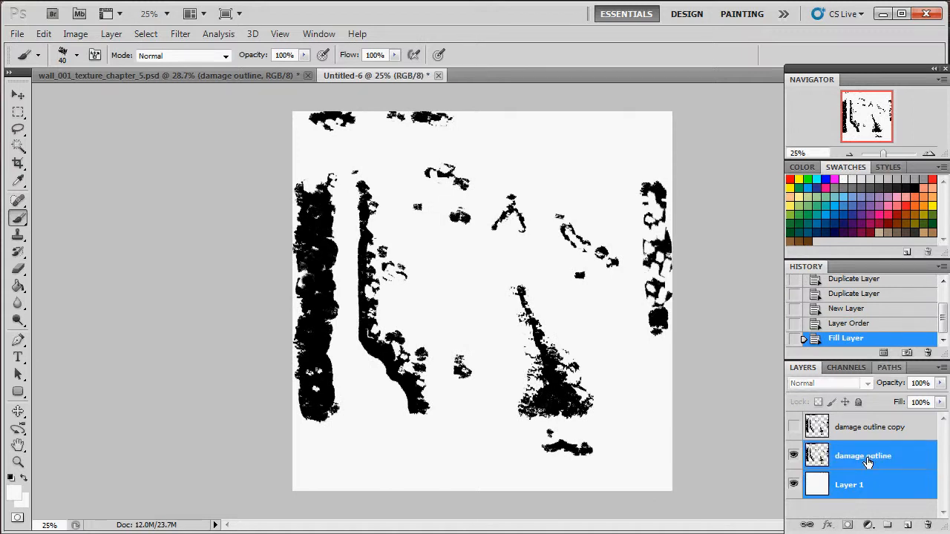
{"action": "key", "text": "ctrl+e"}
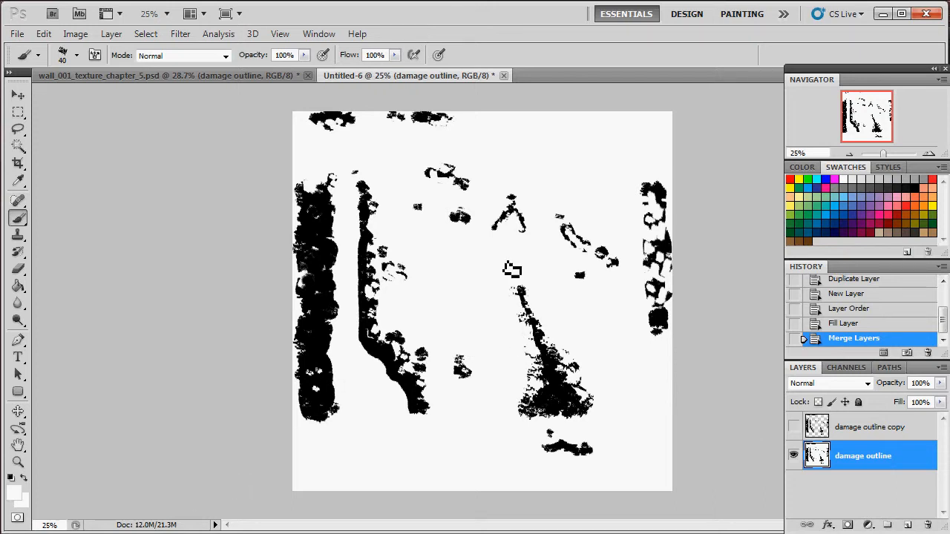
Compare the white-backed damage outline layer with its transparent copy by toggling their visibility
{"action": "left_click", "coordinate": [793, 455]}
{"action": "left_click", "coordinate": [793, 428]}
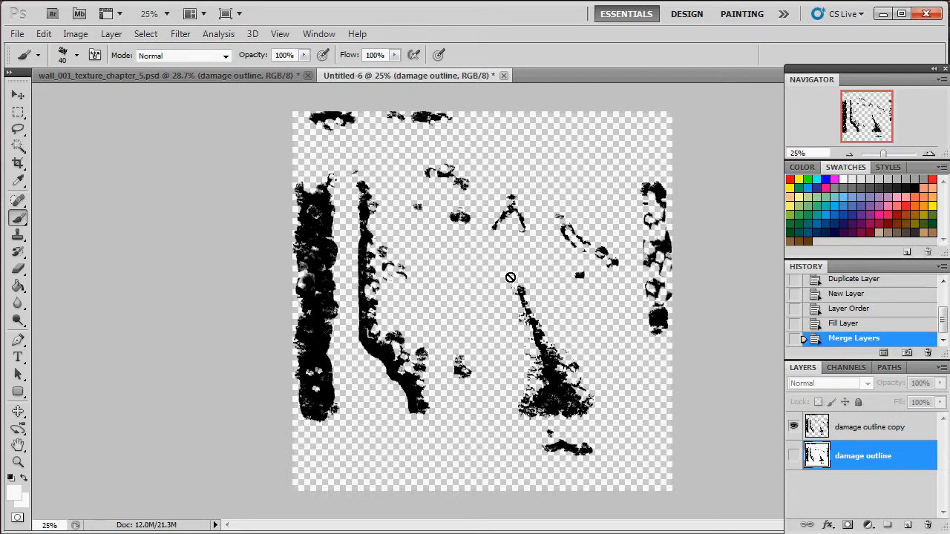
{"action": "left_click", "coordinate": [793, 426]}
{"action": "left_click", "coordinate": [793, 454]}
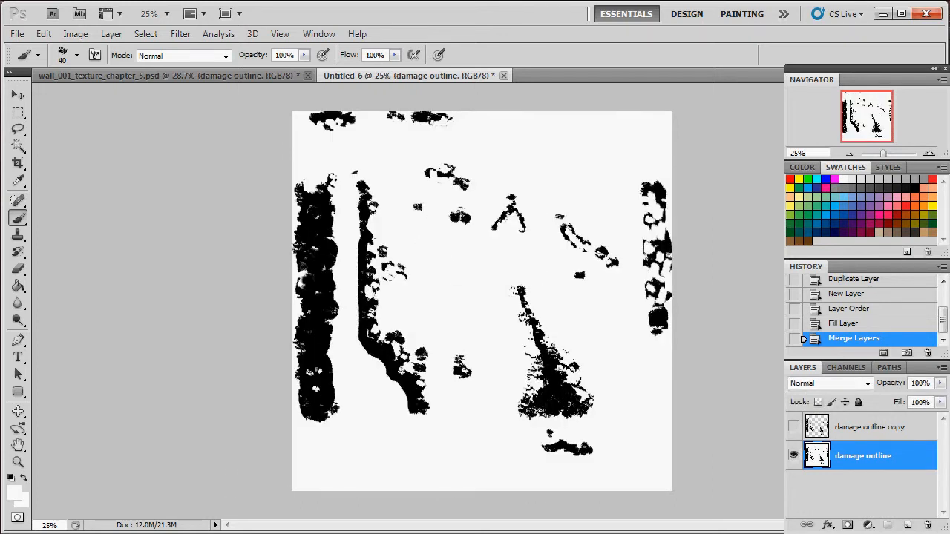
Convert the damage outline layer into a normal map with nDo2, change its bevel type and set its size to 5
{"action": "left_click", "coordinate": [159, 533]}
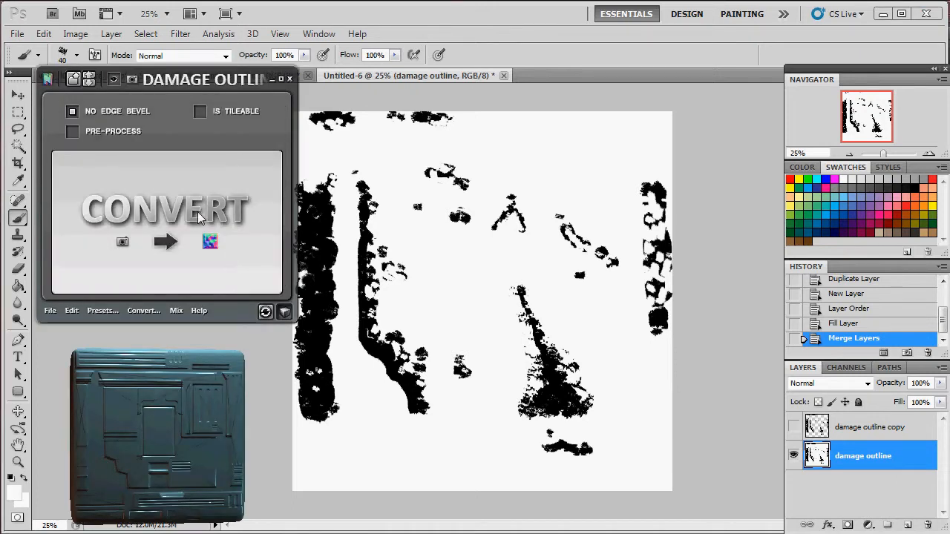
{"action": "left_click", "coordinate": [197, 217]}
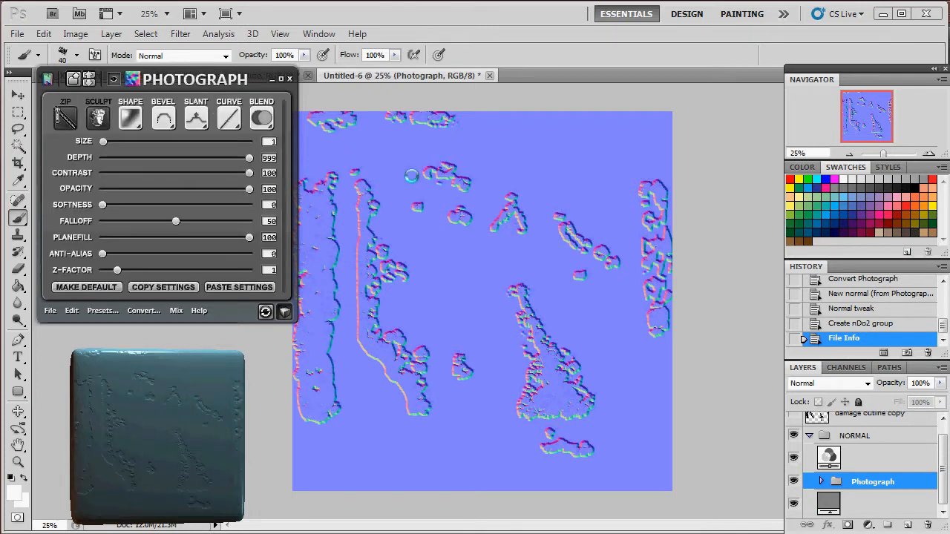
{"action": "left_click_drag", "start_coordinate": [890, 156], "coordinate": [857, 110]}
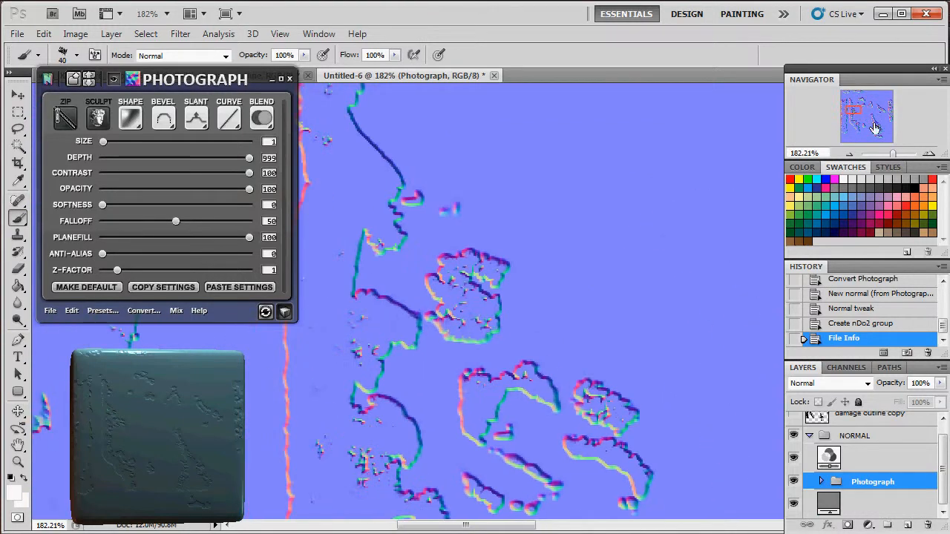
{"action": "left_click", "coordinate": [163, 118]}
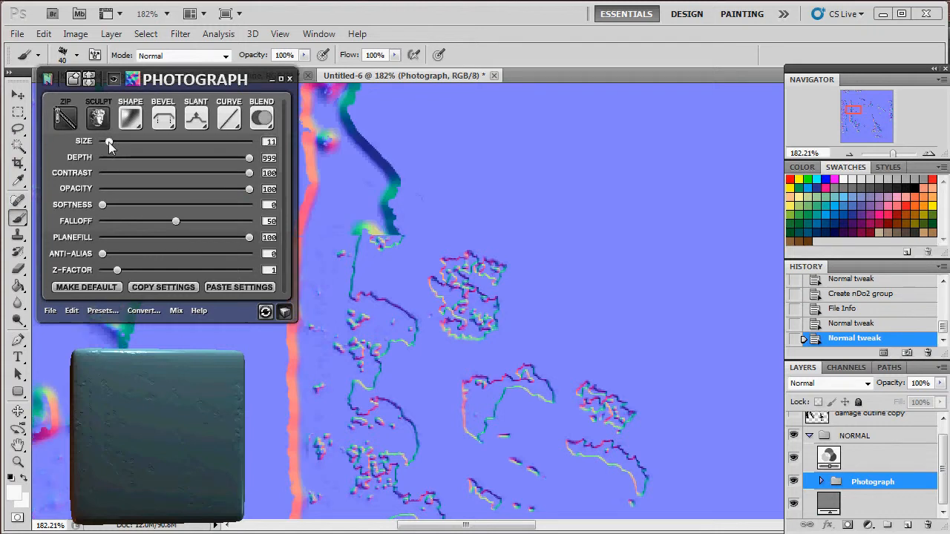
{"action": "left_click_drag", "start_coordinate": [109, 142], "coordinate": [104, 143]}
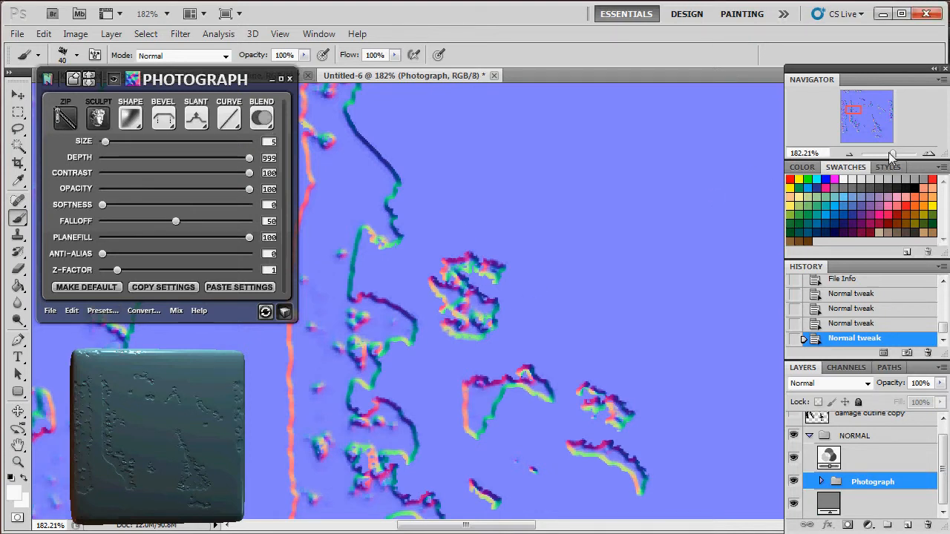
{"action": "left_click_drag", "start_coordinate": [891, 155], "coordinate": [886, 153]}
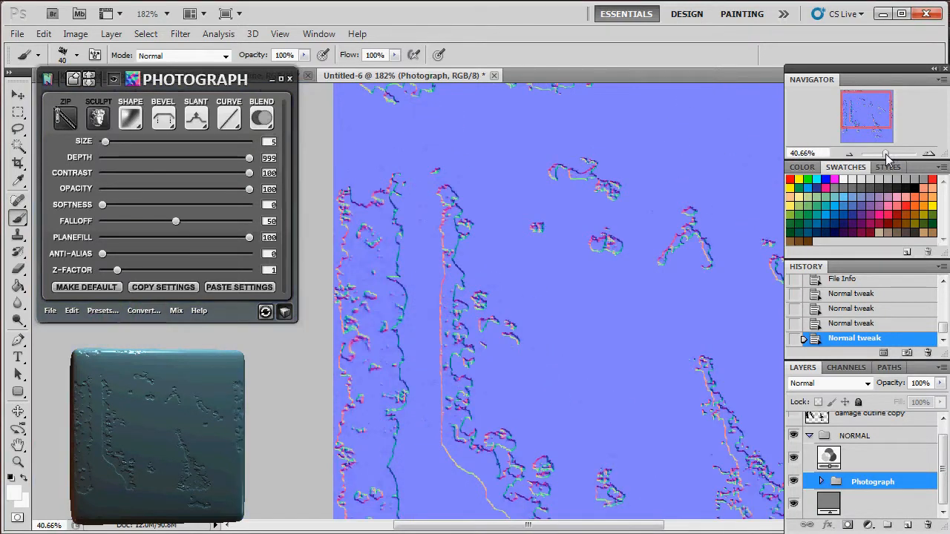
{"action": "mouse_move", "coordinate": [877, 111]}
{"action": "left_mouse_down"}
{"action": "mouse_move", "coordinate": [881, 127]}
{"action": "mouse_move", "coordinate": [880, 111]}
{"action": "left_mouse_up"}
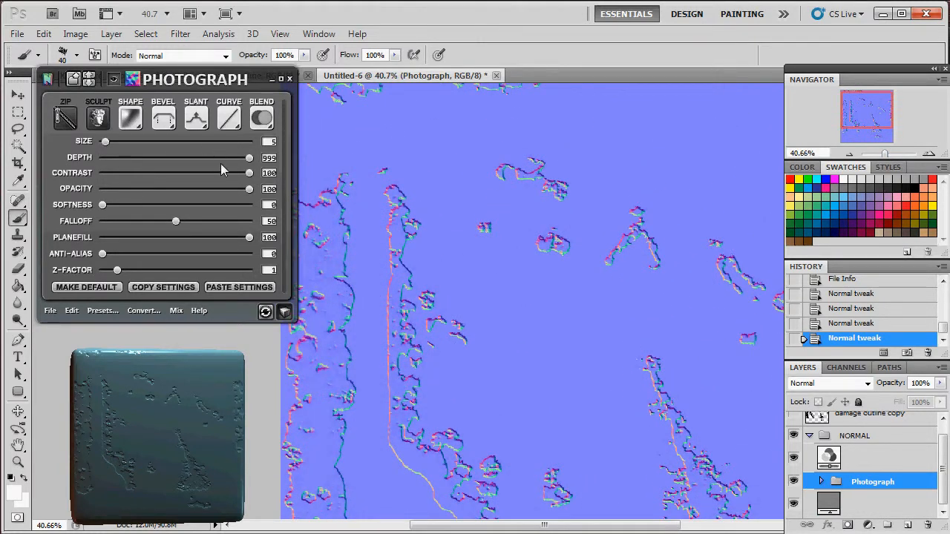
Merge the NORMAL group into a single layer
{"action": "left_click", "coordinate": [864, 443]}
{"action": "scroll", "coordinate": [883, 449], "scroll_direction": "up", "scroll_amount": 1}
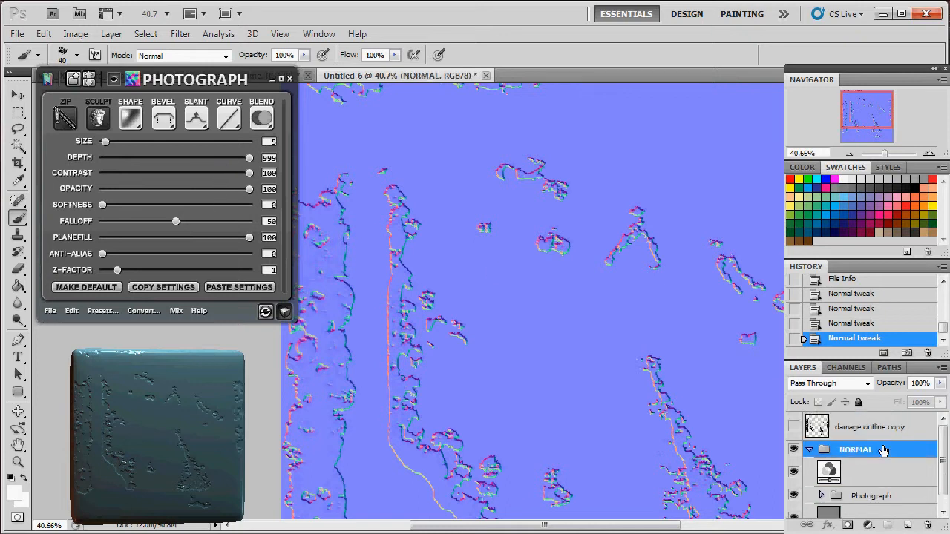
{"action": "left_click", "coordinate": [811, 450]}
{"action": "left_click", "coordinate": [811, 450]}
{"action": "left_click", "coordinate": [809, 451]}
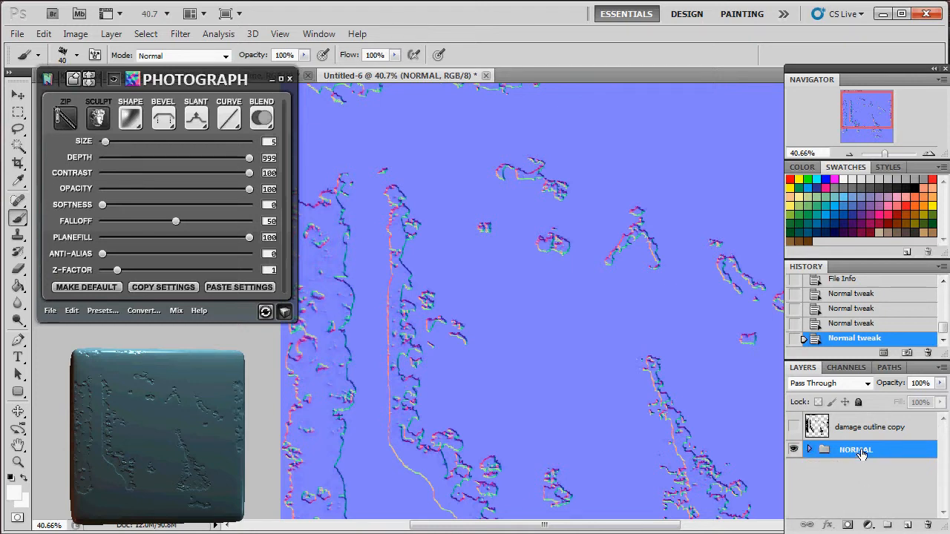
{"action": "left_click", "coordinate": [813, 452]}
{"action": "left_click", "coordinate": [814, 451]}
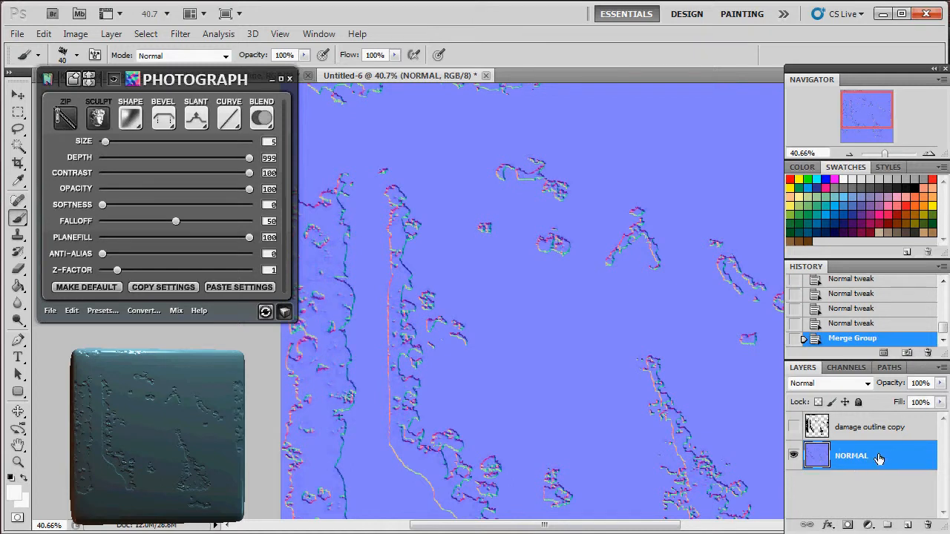
Clear everything outside the damage shapes on the NORMAL layer, using the inverted selection of the damage outline copy, and deselect
{"action": "left_click", "coordinate": [818, 427], "text": "ctrl"}
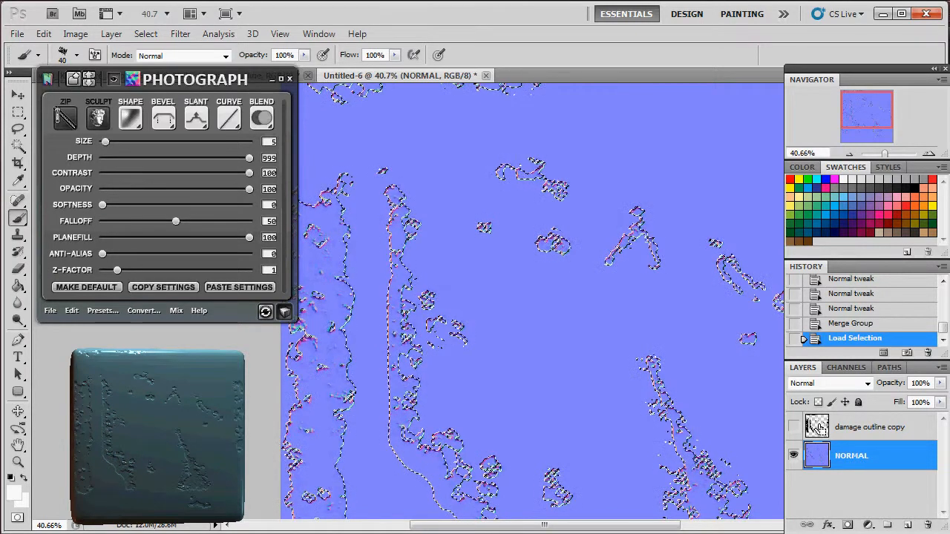
{"action": "left_click", "coordinate": [821, 426], "text": "ctrl"}
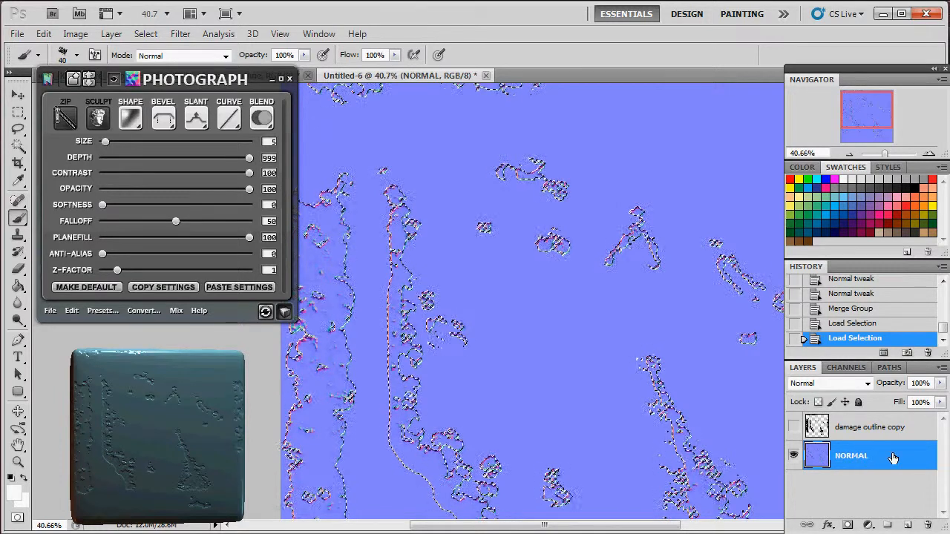
{"action": "left_click", "coordinate": [146, 34]}
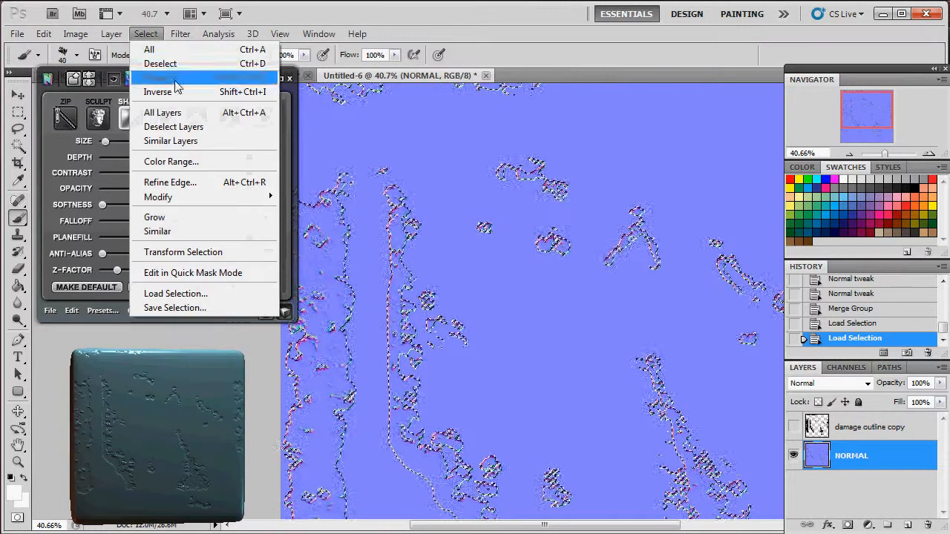
{"action": "left_click", "coordinate": [180, 92]}
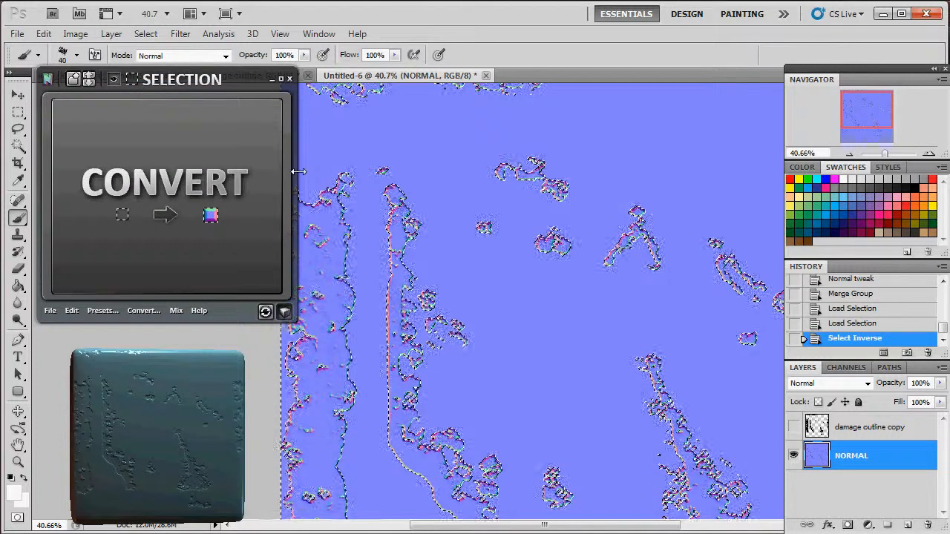
{"action": "key", "text": "Delete"}
{"action": "key", "text": "ctrl+d"}
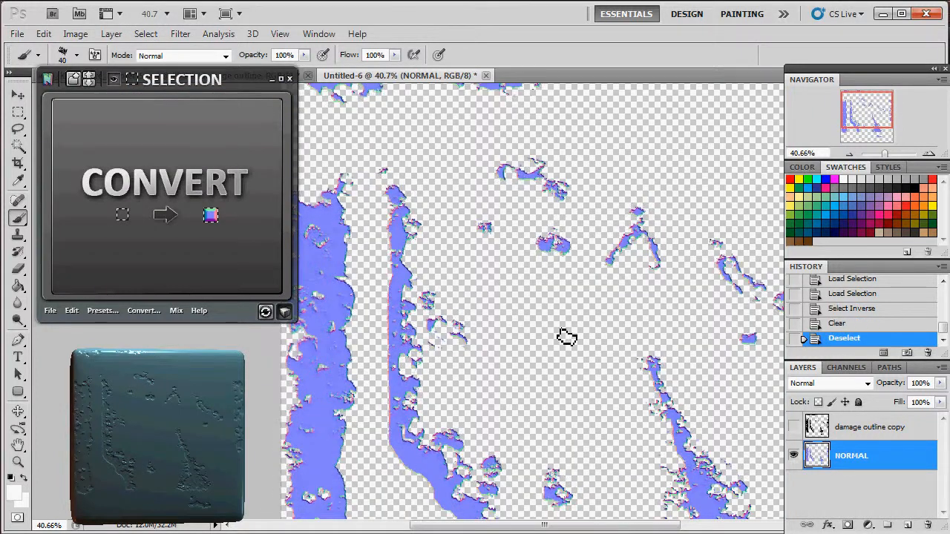
{"action": "left_click_drag", "start_coordinate": [885, 154], "coordinate": [889, 155]}
{"action": "left_click_drag", "start_coordinate": [854, 111], "coordinate": [827, 116]}
{"action": "left_click_drag", "start_coordinate": [887, 154], "coordinate": [884, 154]}
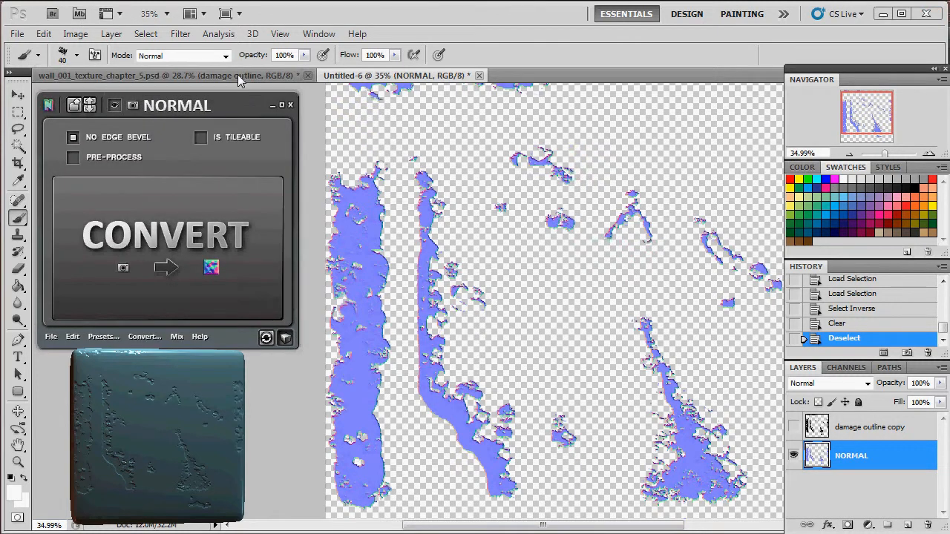
In wall_001_texture_chapter_5.psd, collapse the masks group, expand the normal group and select its base OUT layer
{"action": "left_click", "coordinate": [242, 76]}
{"action": "left_click", "coordinate": [809, 450]}
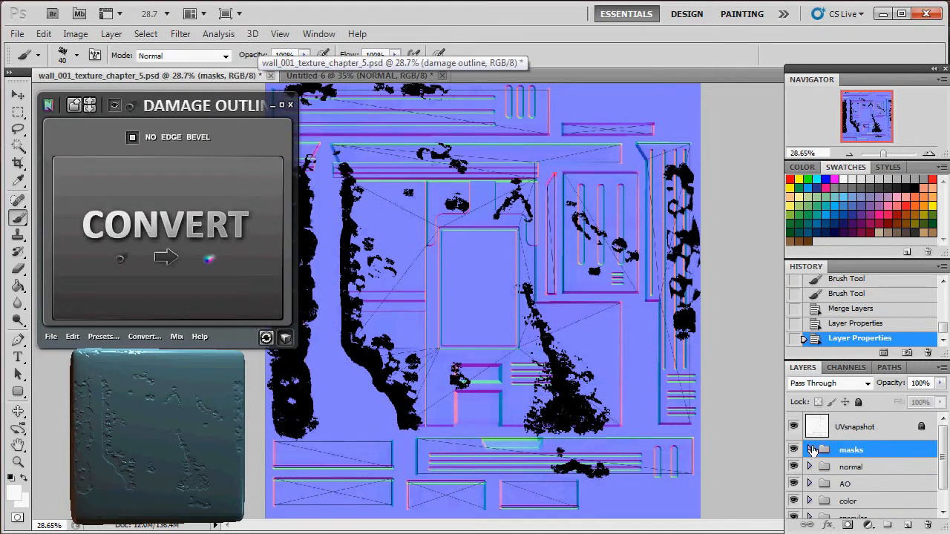
{"action": "left_click", "coordinate": [827, 469]}
{"action": "left_click", "coordinate": [809, 467]}
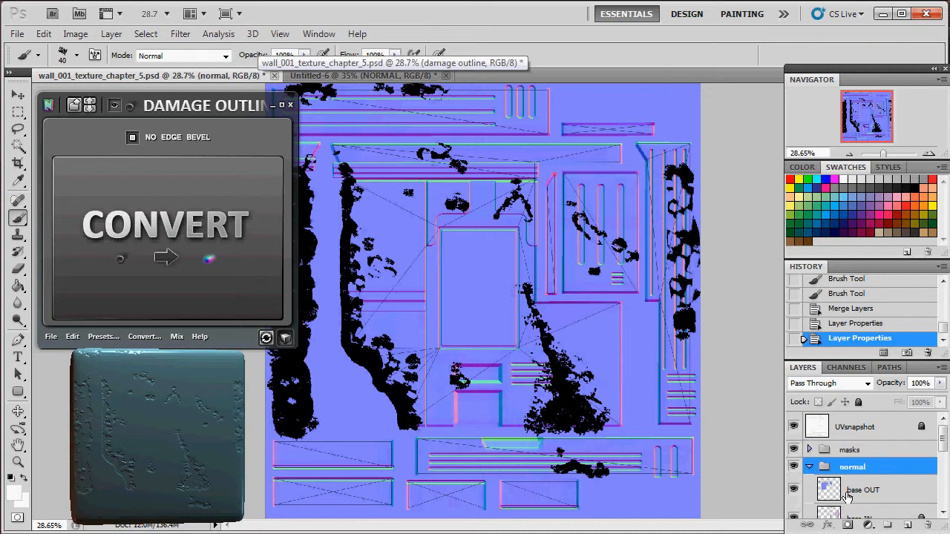
{"action": "left_click", "coordinate": [846, 492]}
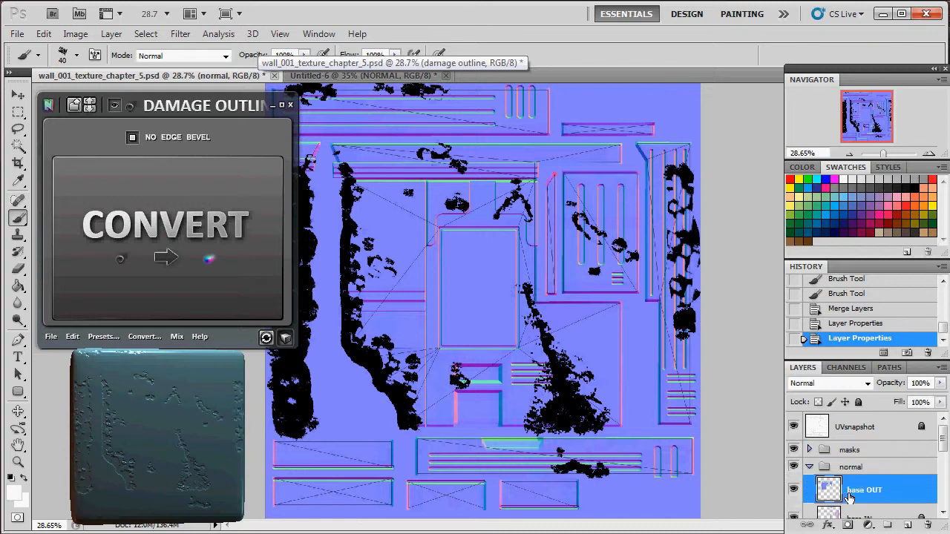
Rename the NORMAL layer in Untitled-6 as damage outline
{"action": "left_click", "coordinate": [361, 76]}
{"action": "double_click", "coordinate": [850, 455]}
{"action": "type", "text": "d"}
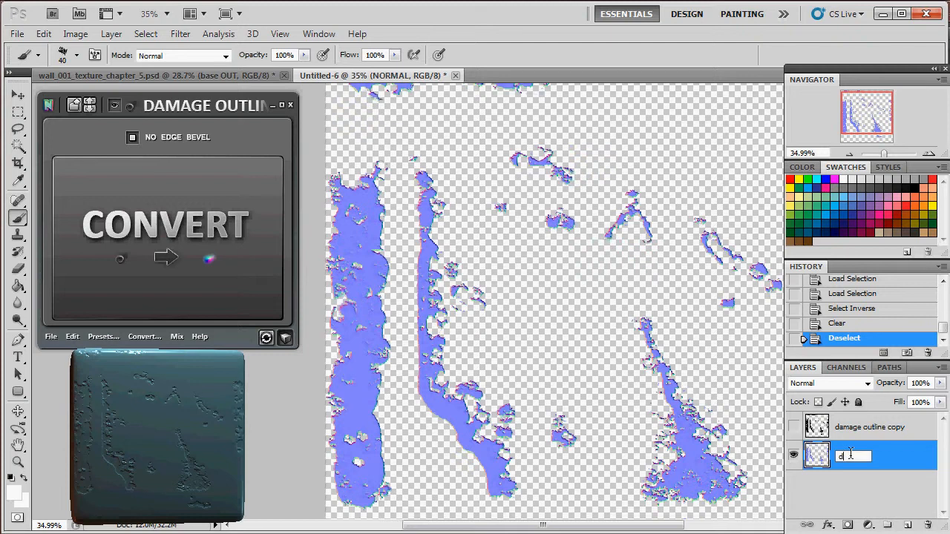
{"action": "type", "text": "amage outline"}
{"action": "key", "text": "Return"}
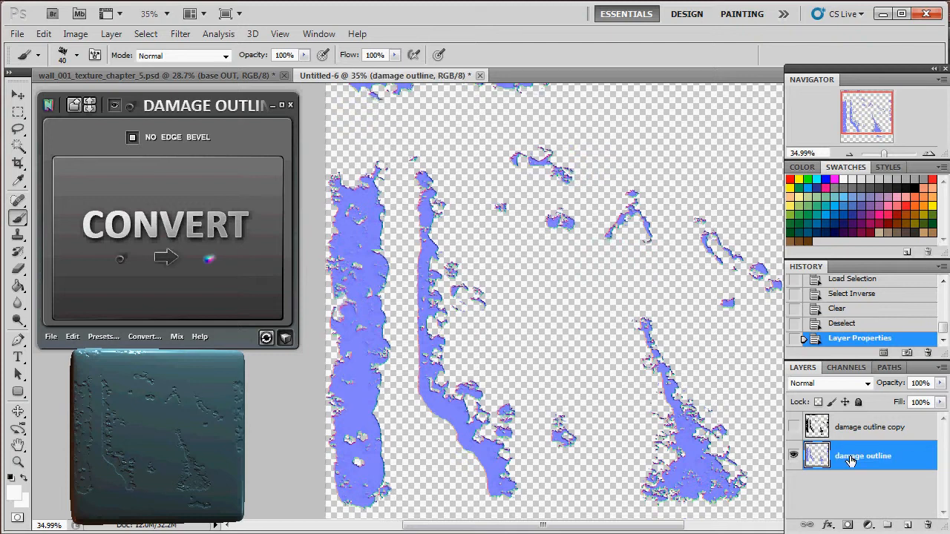
Duplicate the damage outline normal layer into wall_001_texture_chapter_5.psd, keeping the name damage outline
{"action": "right_click", "coordinate": [851, 460]}
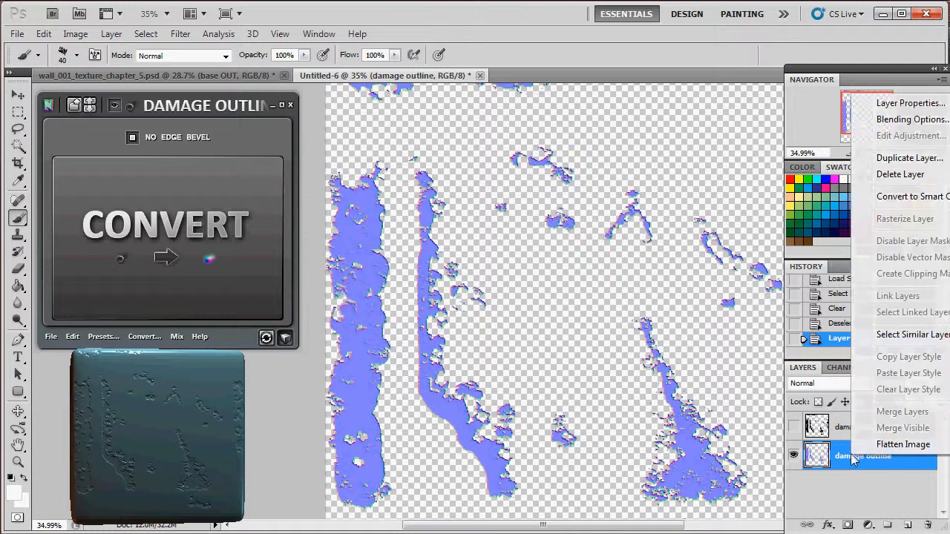
{"action": "left_click", "coordinate": [865, 157]}
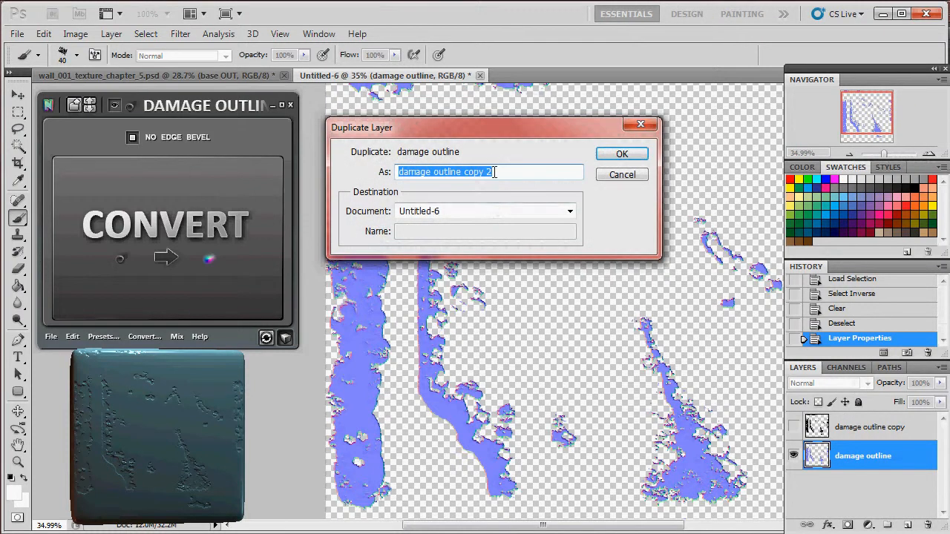
{"action": "left_click", "coordinate": [518, 211]}
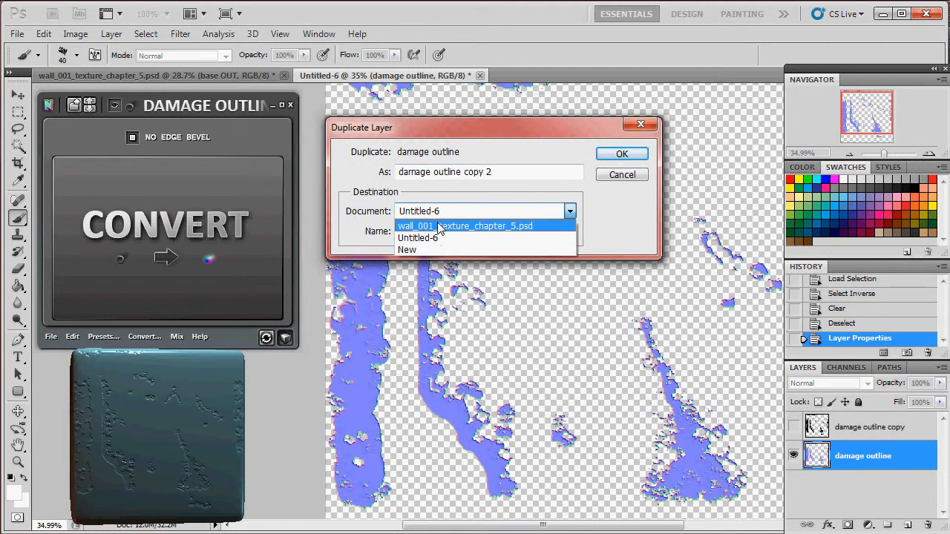
{"action": "left_click", "coordinate": [440, 222]}
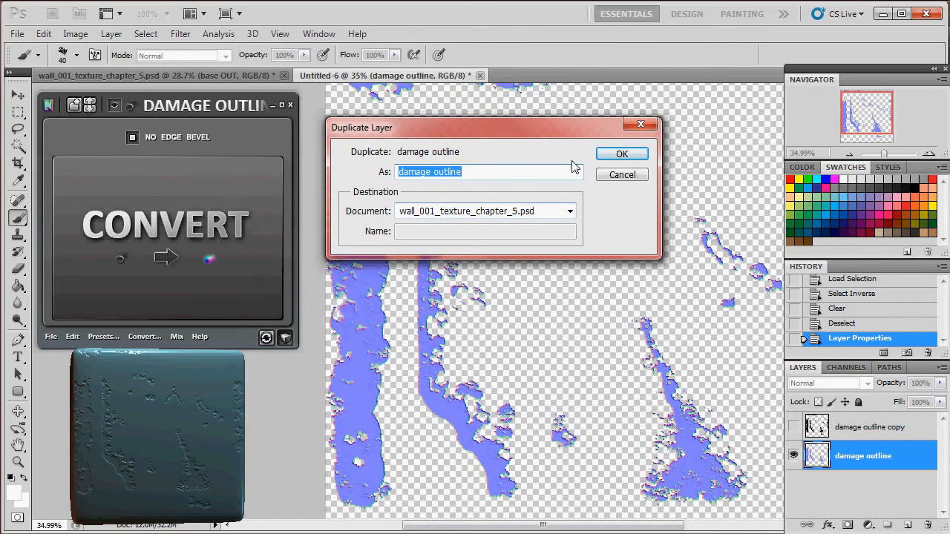
{"action": "left_click", "coordinate": [617, 154]}
Hide the masks group in wall_001_texture_chapter_5.psd and inspect the damage normals over the wall panels
{"action": "left_click", "coordinate": [238, 76]}
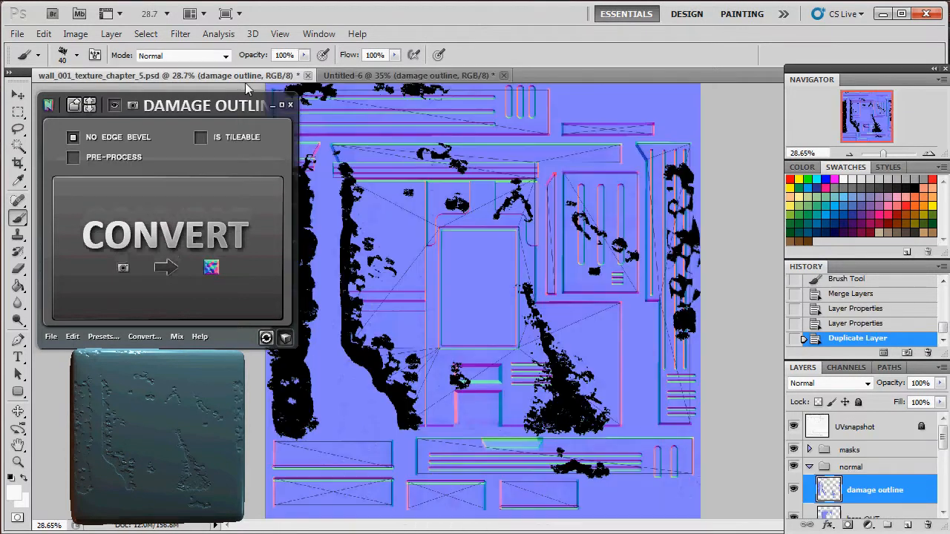
{"action": "left_click", "coordinate": [793, 452]}
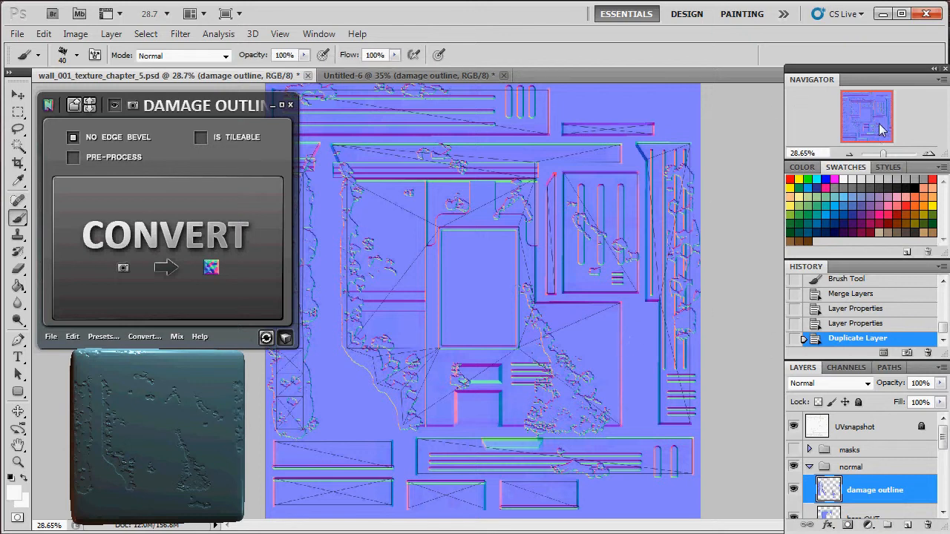
{"action": "left_click_drag", "start_coordinate": [893, 151], "coordinate": [877, 119]}
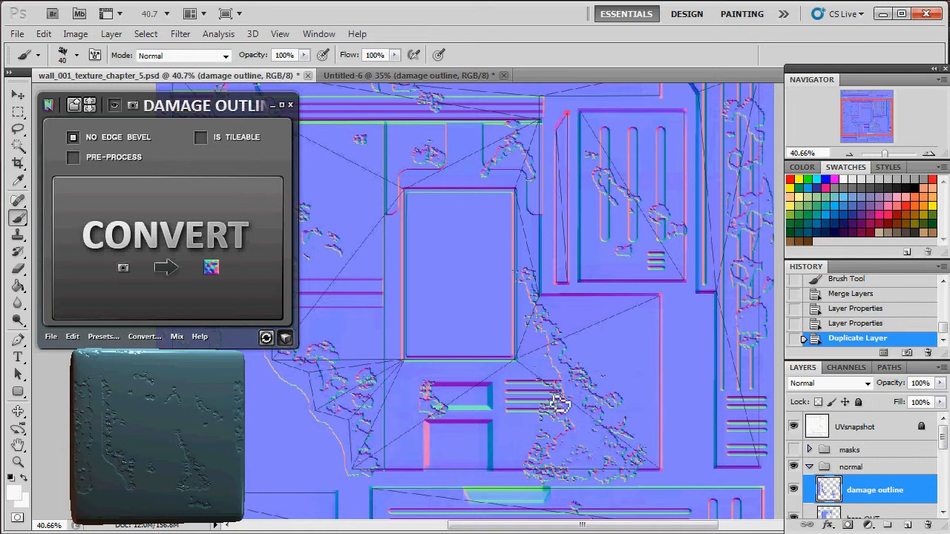
{"action": "mouse_move", "coordinate": [869, 126]}
{"action": "left_mouse_down"}
{"action": "mouse_move", "coordinate": [865, 119]}
{"action": "mouse_move", "coordinate": [857, 134]}
{"action": "left_mouse_up"}
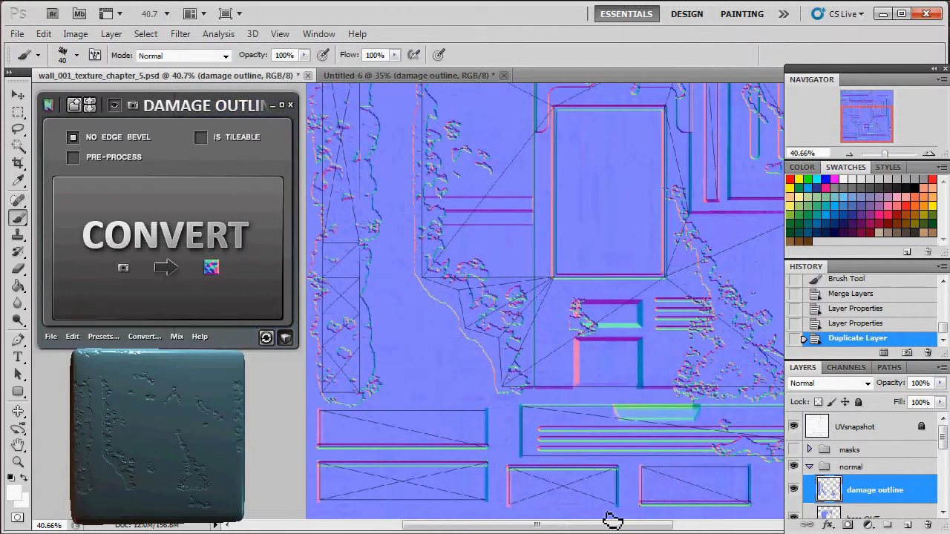
Switch to the CG Textures site in Firefox and open the Heaps sub-category of the Scrap textures
{"action": "left_click_drag", "start_coordinate": [607, 528], "coordinate": [602, 529]}
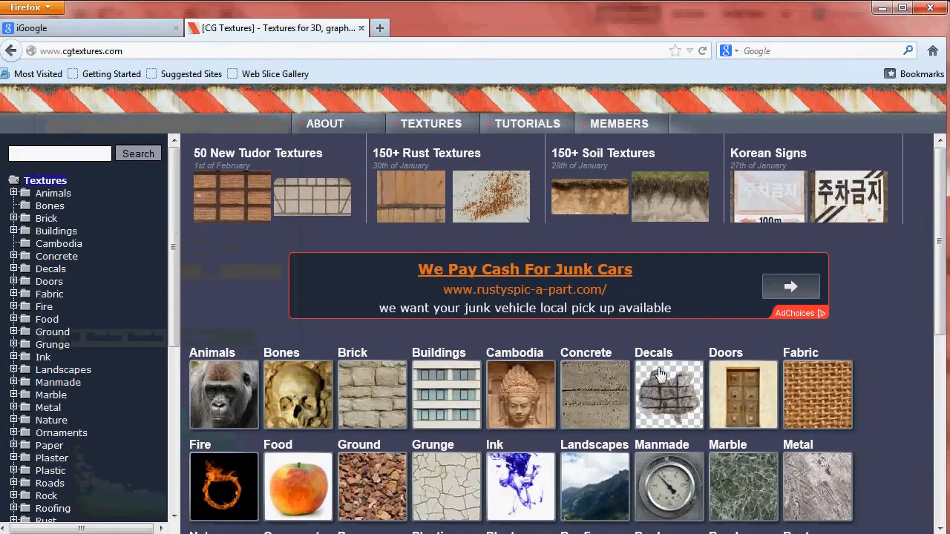
{"action": "scroll", "coordinate": [657, 375], "scroll_direction": "down", "scroll_amount": 5}
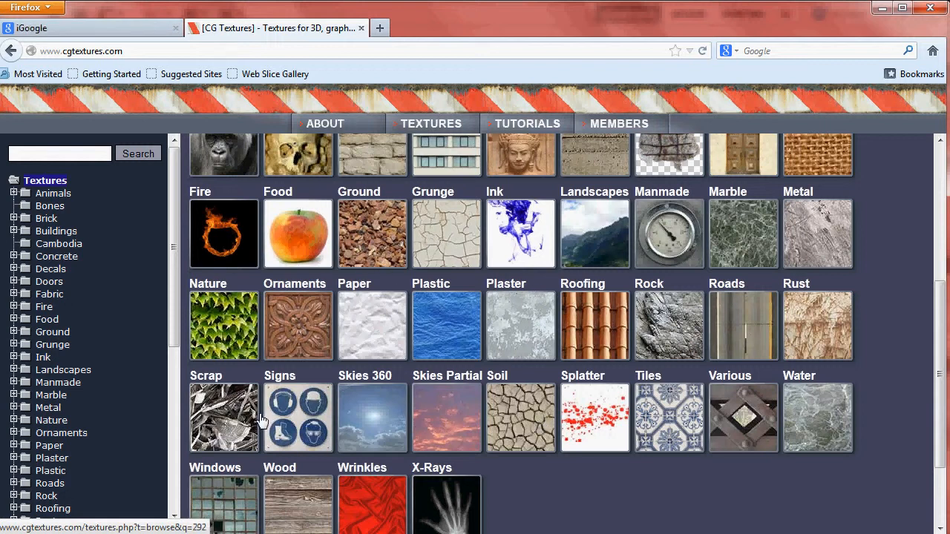
{"action": "left_click", "coordinate": [214, 416]}
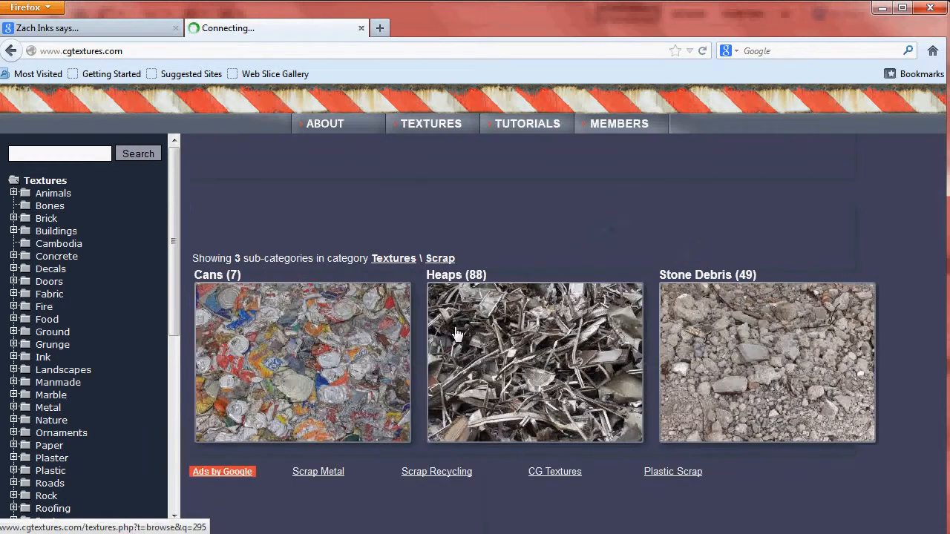
{"action": "left_click", "coordinate": [532, 332]}
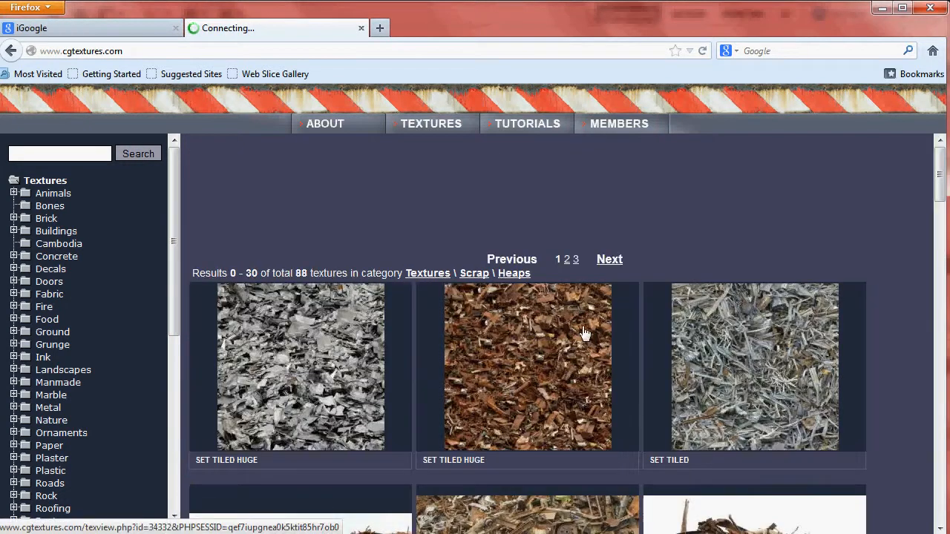
Look through the first page of Heaps textures and open the grey tiled scrap texture Scrapyard0058
{"action": "scroll", "coordinate": [689, 354], "scroll_direction": "down", "scroll_amount": 3}
{"action": "scroll", "coordinate": [689, 354], "scroll_direction": "down", "scroll_amount": 15}
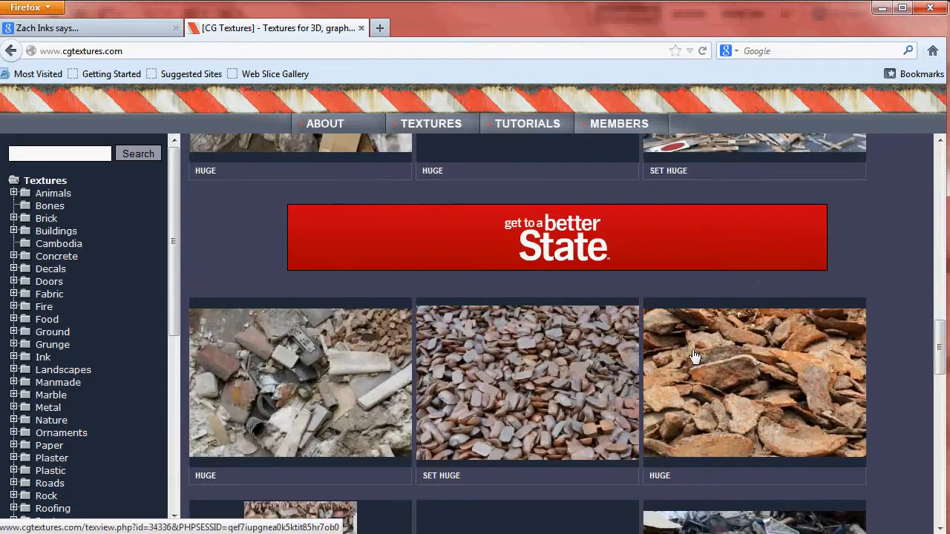
{"action": "scroll", "coordinate": [694, 362], "scroll_direction": "down", "scroll_amount": 15}
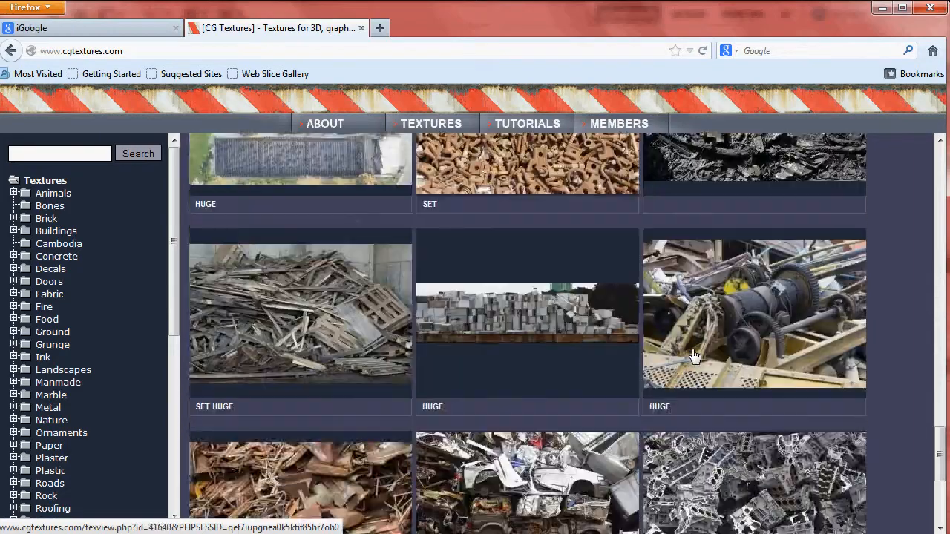
{"action": "scroll", "coordinate": [695, 356], "scroll_direction": "down", "scroll_amount": 2}
{"action": "scroll", "coordinate": [446, 364], "scroll_direction": "up", "scroll_amount": 12}
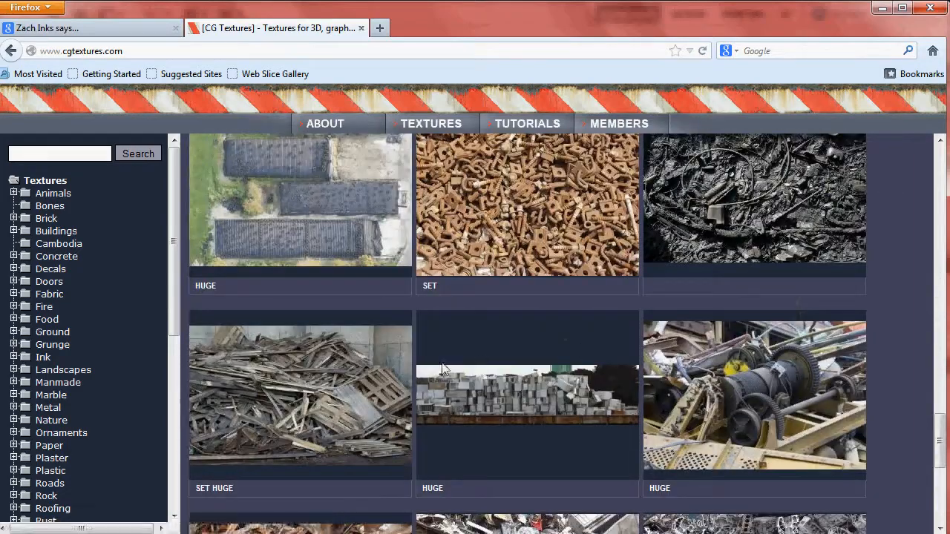
{"action": "scroll", "coordinate": [441, 364], "scroll_direction": "up", "scroll_amount": 12}
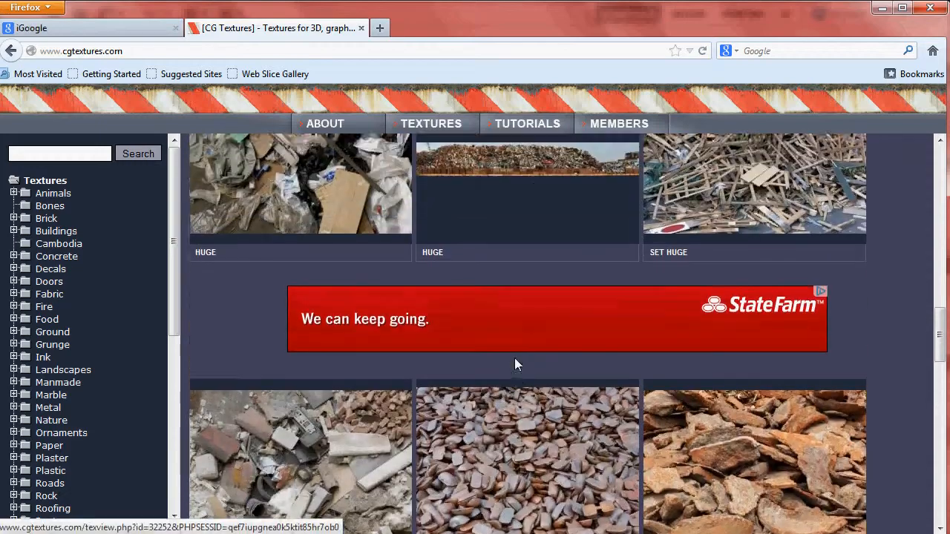
{"action": "scroll", "coordinate": [558, 356], "scroll_direction": "up", "scroll_amount": 10}
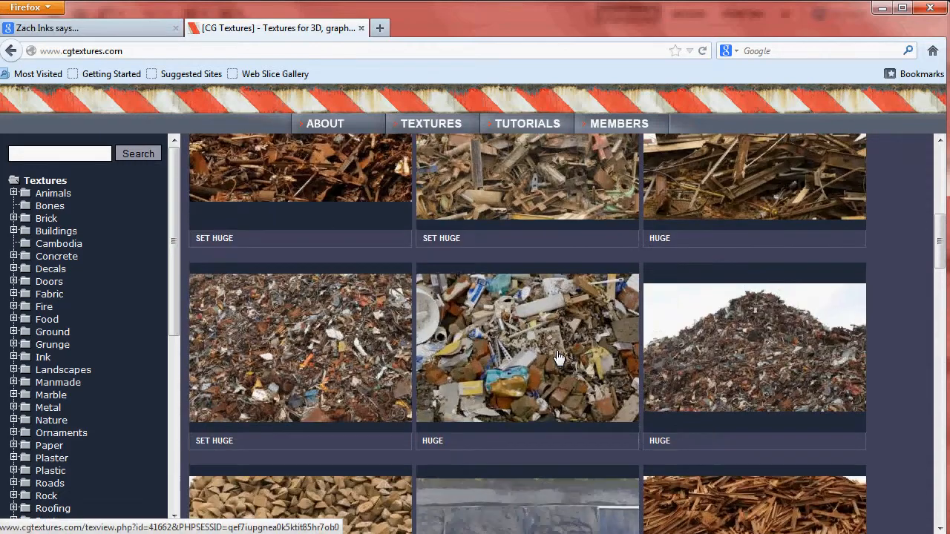
{"action": "scroll", "coordinate": [558, 356], "scroll_direction": "up", "scroll_amount": 6}
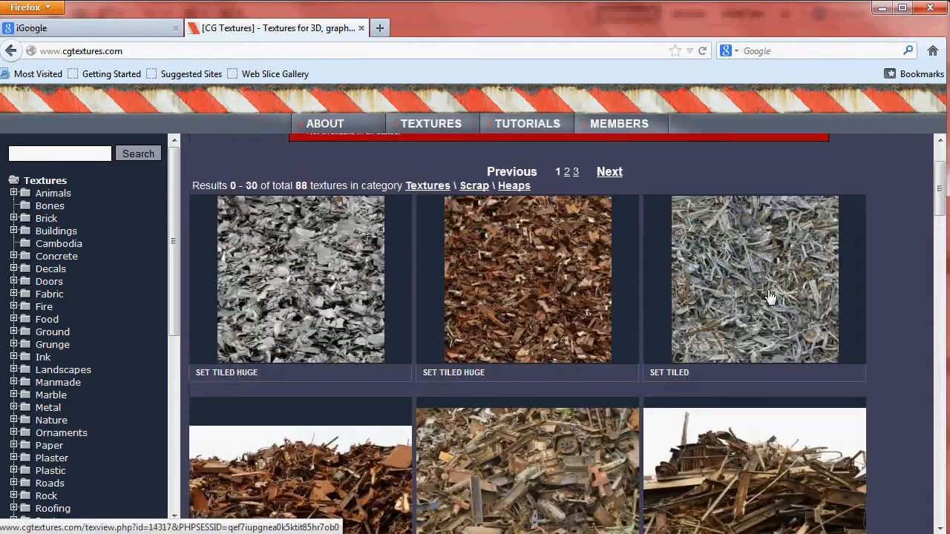
{"action": "left_click", "coordinate": [769, 297]}
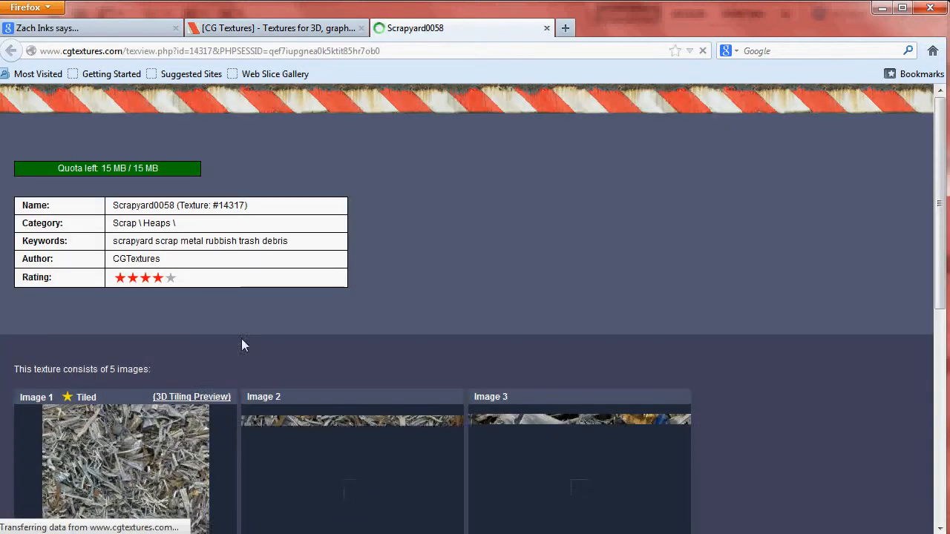
Download the small 700x700 version of the tiled Image 1, saving it as a file
{"action": "scroll", "coordinate": [159, 386], "scroll_direction": "down", "scroll_amount": 4}
{"action": "left_click", "coordinate": [159, 408]}
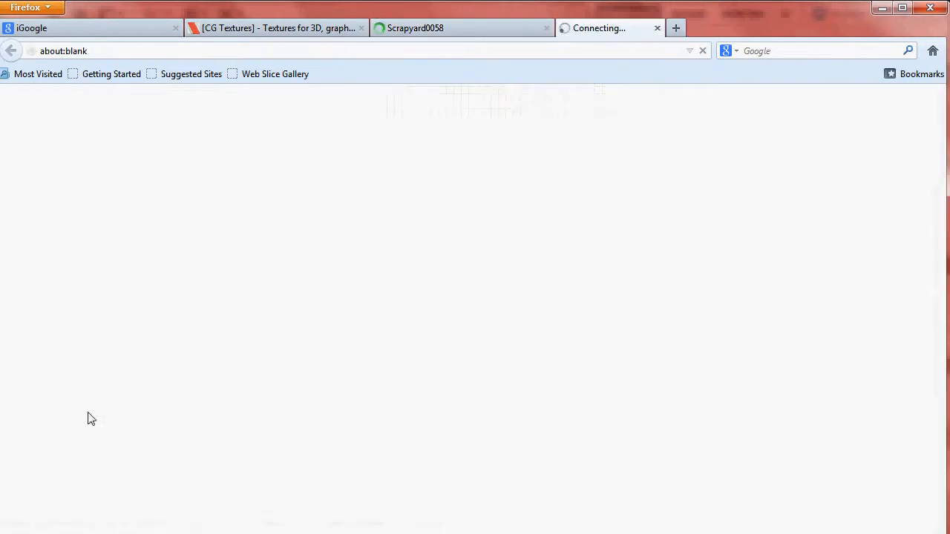
{"action": "left_click", "coordinate": [405, 340]}
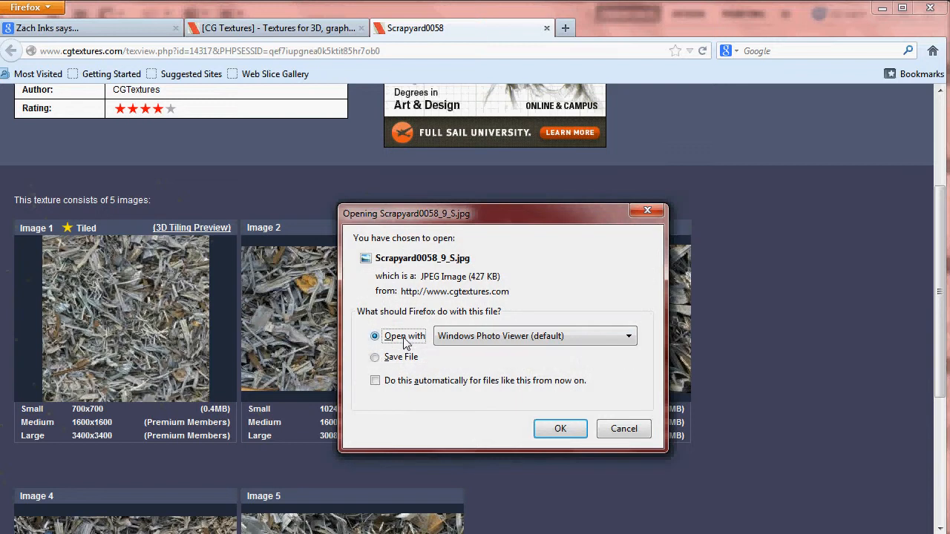
{"action": "left_click", "coordinate": [502, 340]}
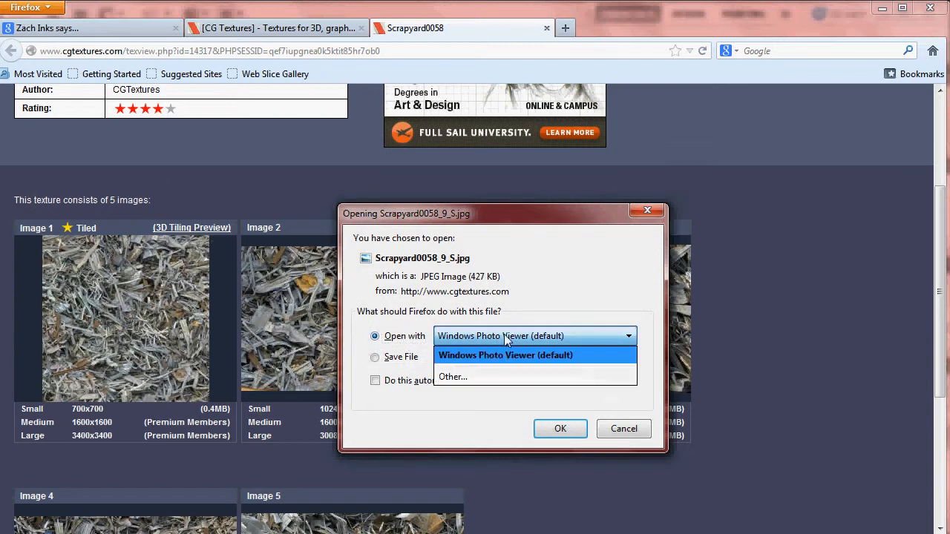
{"action": "left_click", "coordinate": [389, 359]}
{"action": "left_click", "coordinate": [564, 429]}
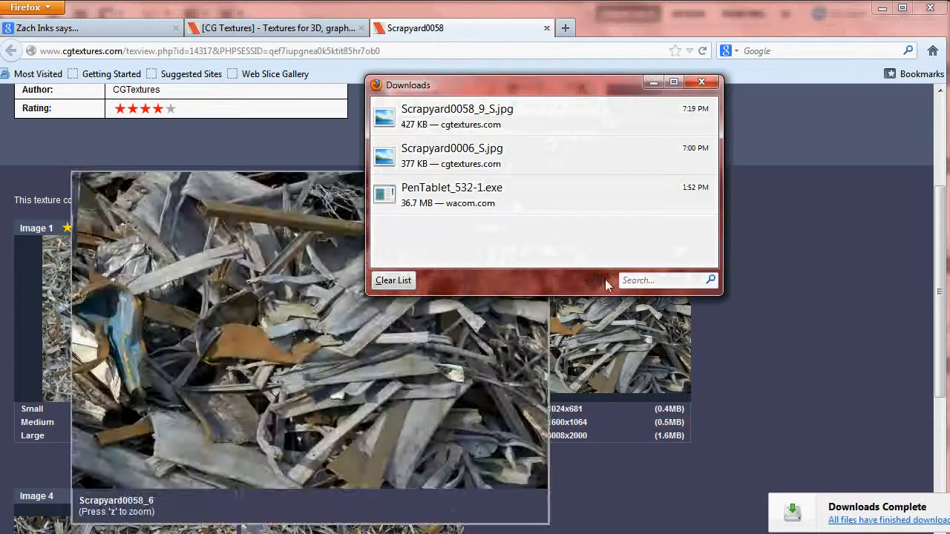
Preview the downloaded Scrapyard0058_9_S.jpg, close the viewer and the download list, and return to Photoshop
{"action": "double_click", "coordinate": [584, 119]}
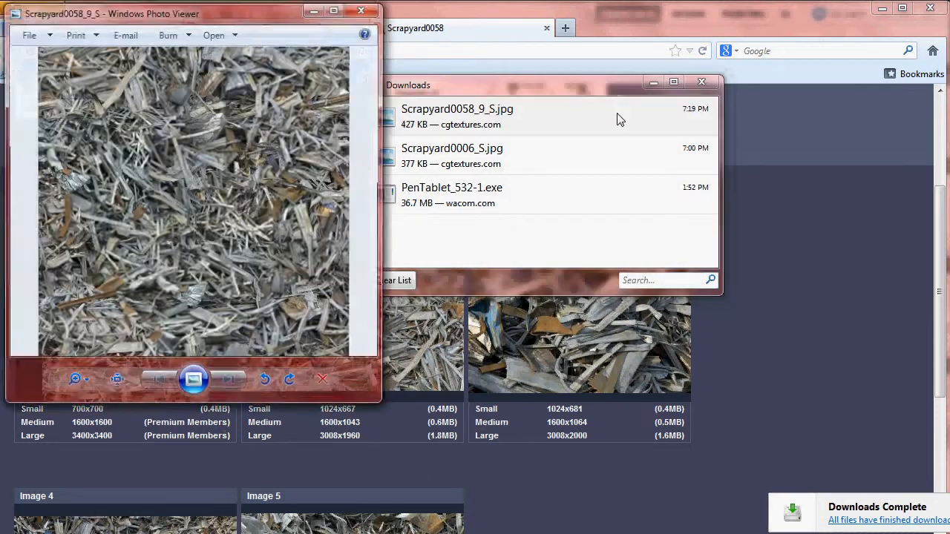
{"action": "left_click", "coordinate": [368, 9]}
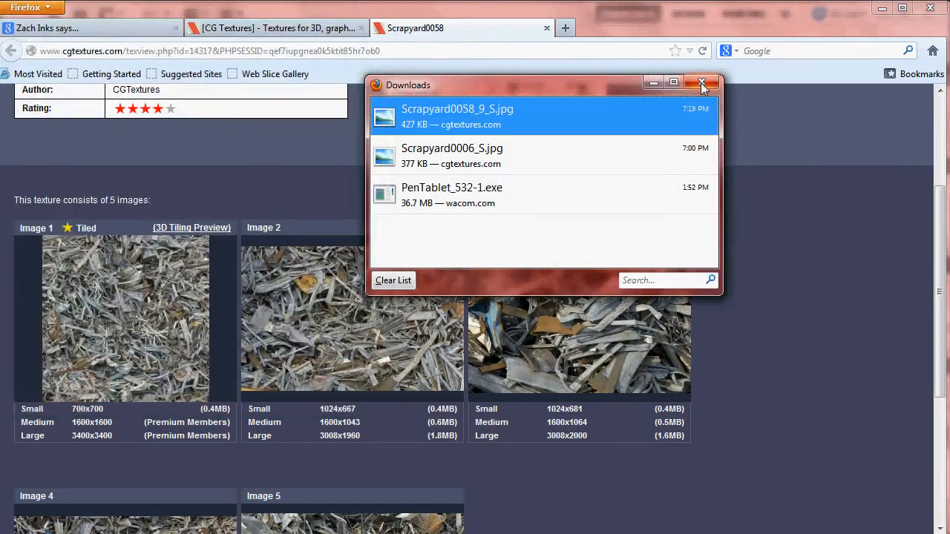
{"action": "left_click", "coordinate": [702, 81]}
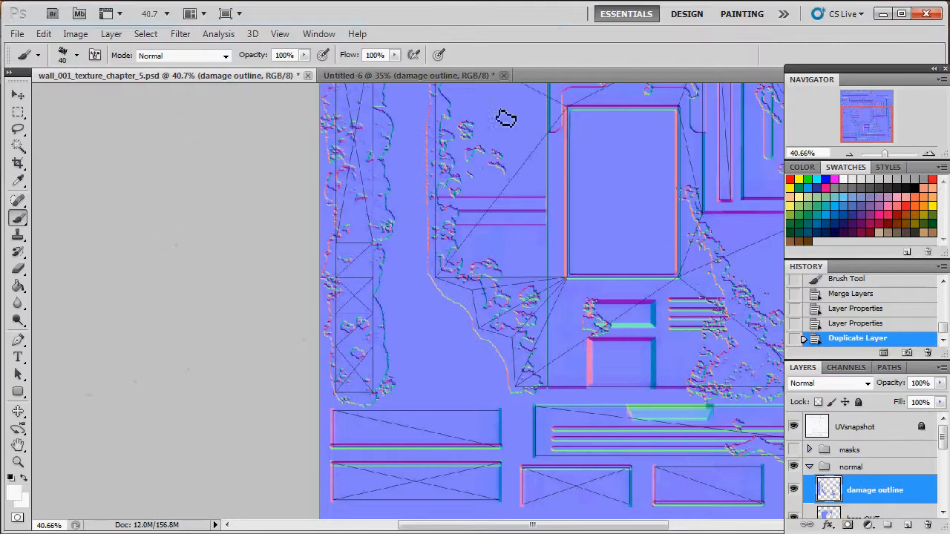
Close the Untitled-6 document without saving its changes
{"action": "left_click", "coordinate": [461, 77]}
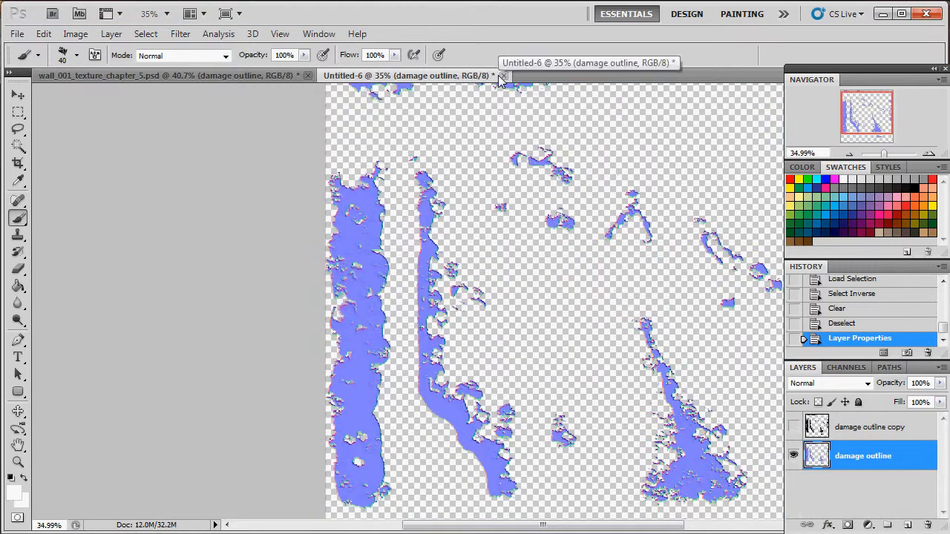
{"action": "left_click", "coordinate": [502, 77]}
{"action": "key", "text": "Return"}
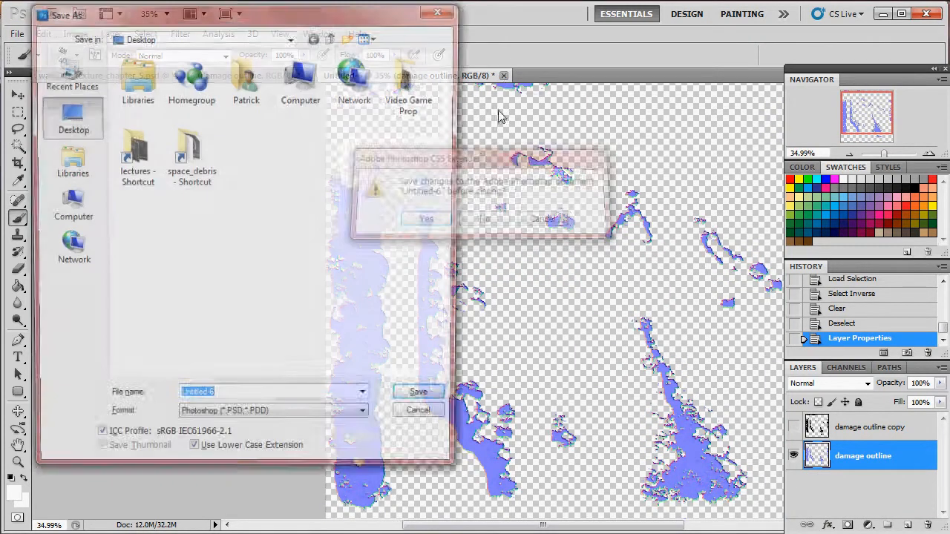
{"action": "left_click", "coordinate": [437, 12]}
{"action": "left_click", "coordinate": [503, 76]}
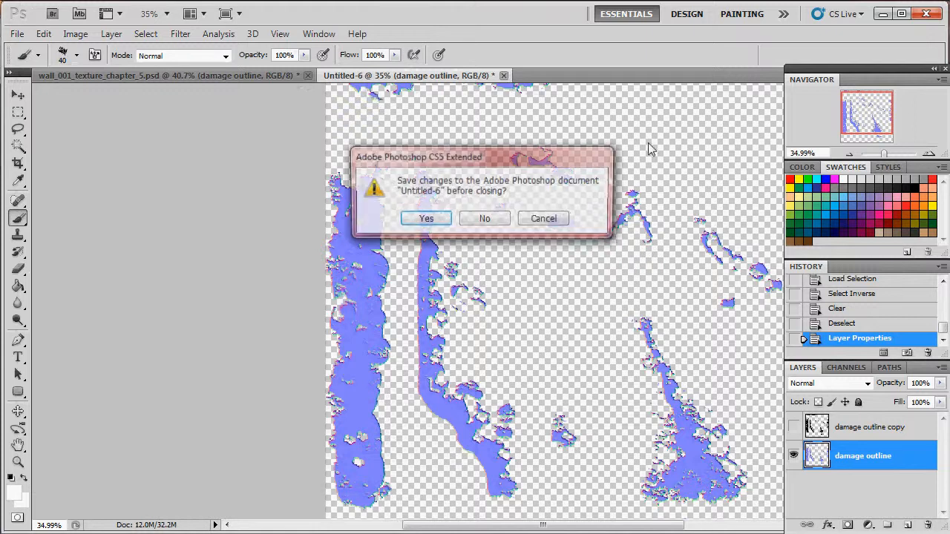
{"action": "key", "text": "n"}
Open the Scrapyard0058_9_S.jpg texture from the Downloads folder
{"action": "left_click", "coordinate": [17, 34]}
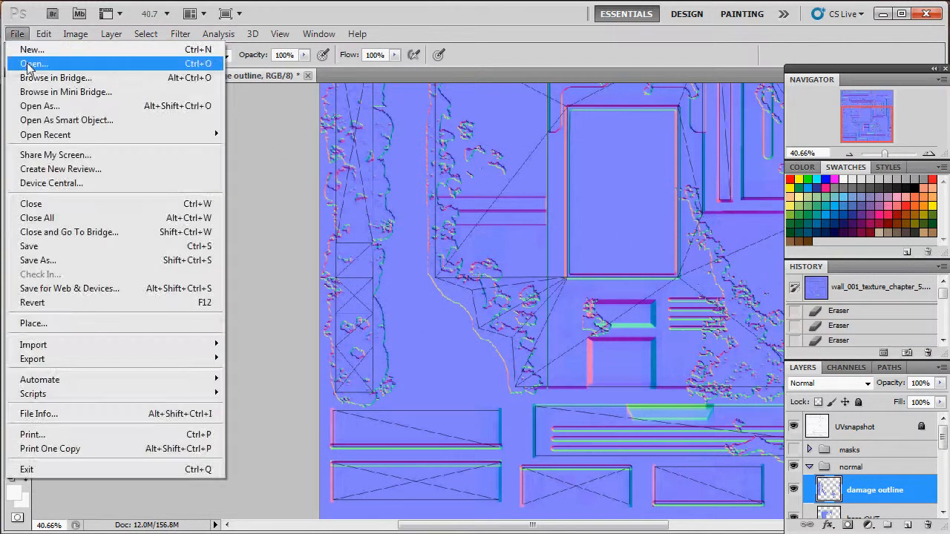
{"action": "left_click", "coordinate": [33, 62]}
{"action": "double_click", "coordinate": [250, 97]}
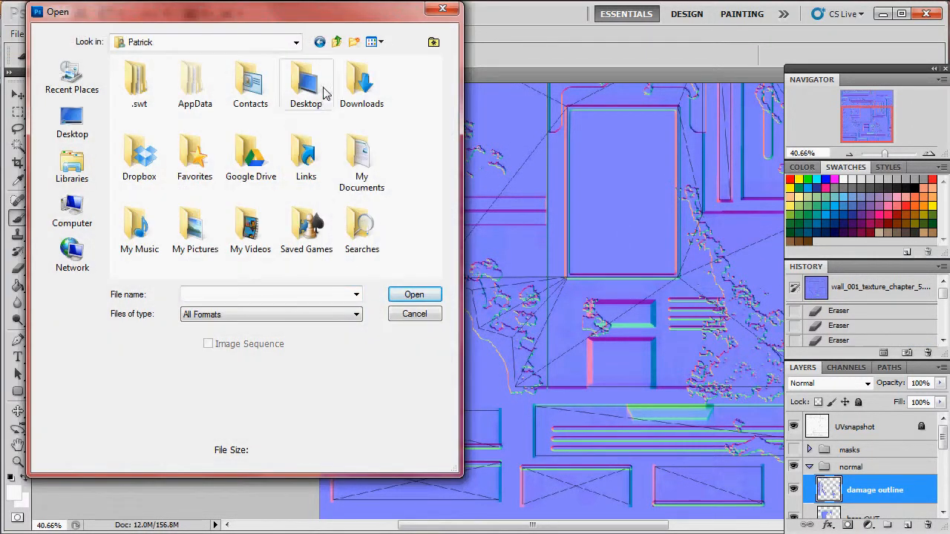
{"action": "double_click", "coordinate": [361, 90]}
{"action": "double_click", "coordinate": [149, 95]}
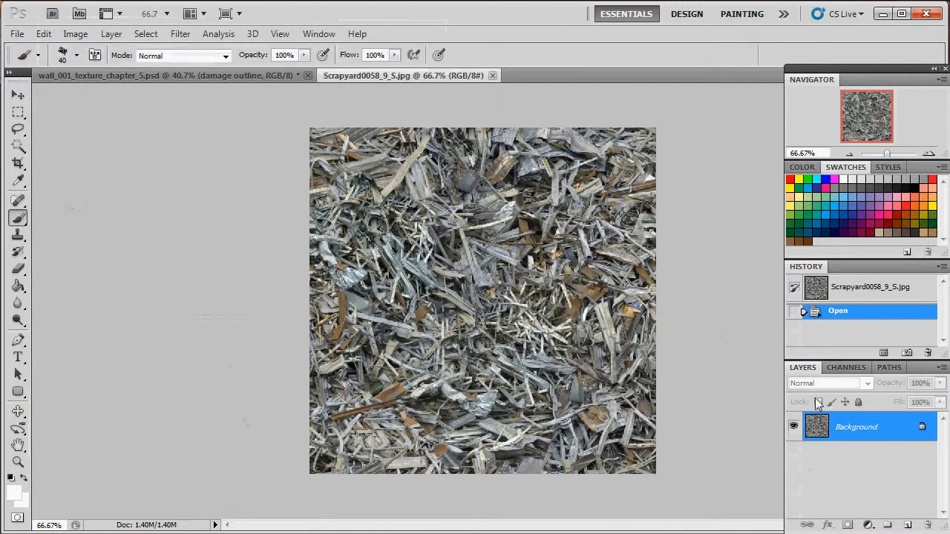
Convert the scrap image's background into a regular layer named Layer 0 and cut the entire canvas
{"action": "double_click", "coordinate": [881, 436]}
{"action": "left_click", "coordinate": [622, 176]}
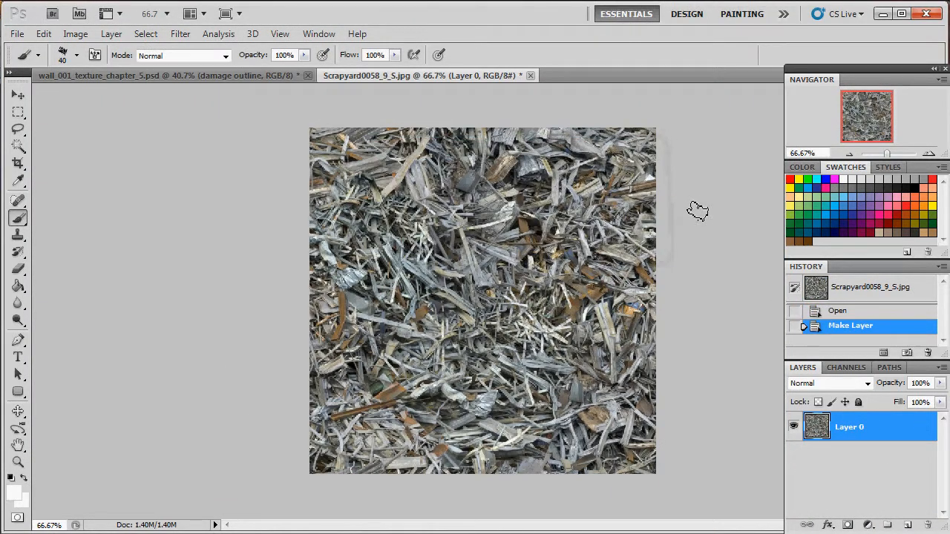
{"action": "key", "text": "ctrl+a"}
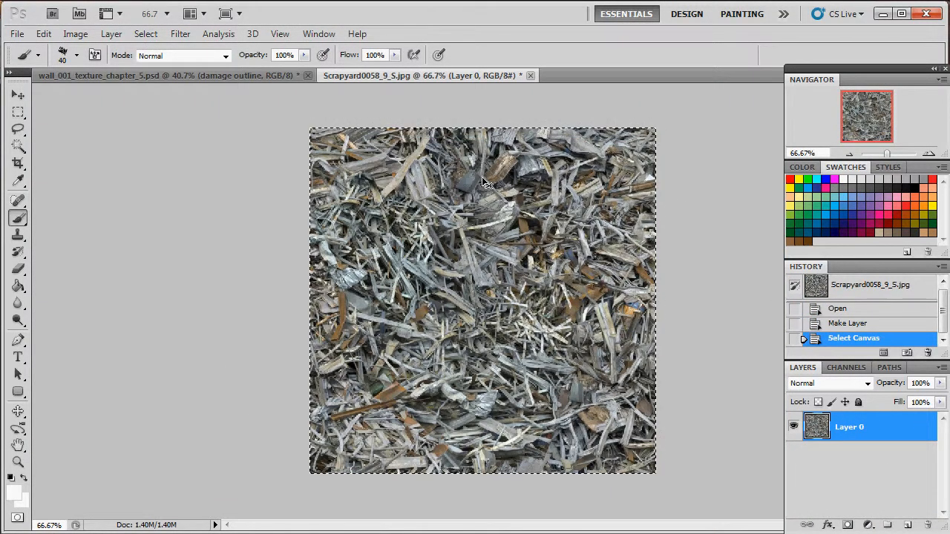
{"action": "key", "text": "ctrl+x"}
In wall_001_texture_chapter_5.psd, collapse the normal group, expand the masks group and add a new layer above the damage outline mask
{"action": "left_click", "coordinate": [185, 76]}
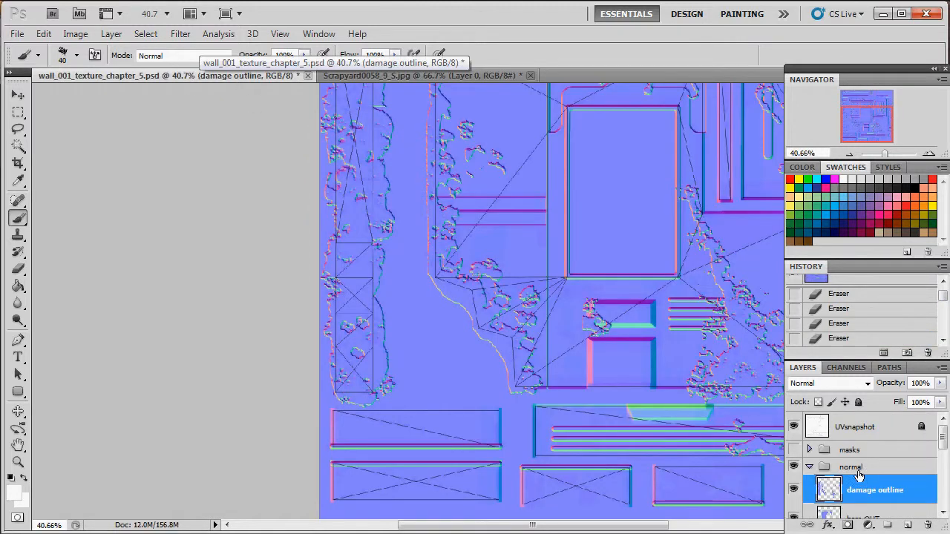
{"action": "left_click", "coordinate": [810, 469]}
{"action": "left_click", "coordinate": [809, 451]}
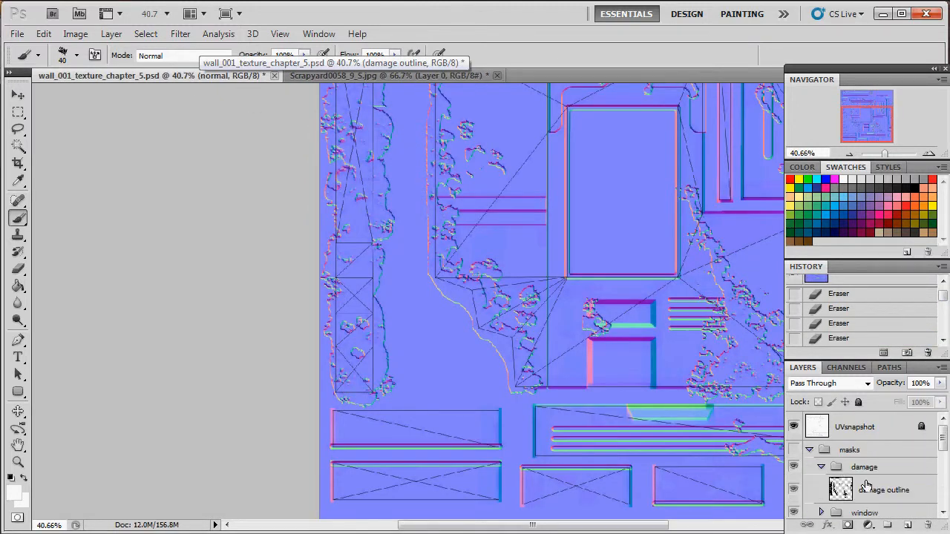
{"action": "left_click", "coordinate": [867, 484]}
{"action": "left_click", "coordinate": [909, 527]}
Paste the scrap texture, show the masks group and place the patch over the damage on the wall's upper left
{"action": "key", "text": "ctrl+v"}
{"action": "key", "text": "v"}
{"action": "left_click_drag", "start_coordinate": [662, 357], "coordinate": [611, 321]}
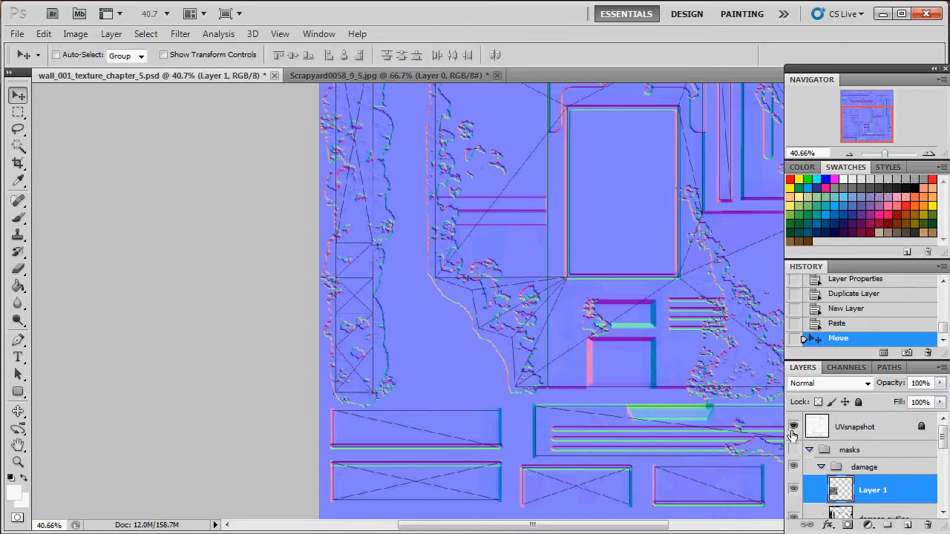
{"action": "left_click", "coordinate": [794, 451]}
{"action": "scroll", "coordinate": [556, 361], "scroll_direction": "up", "scroll_amount": 3}
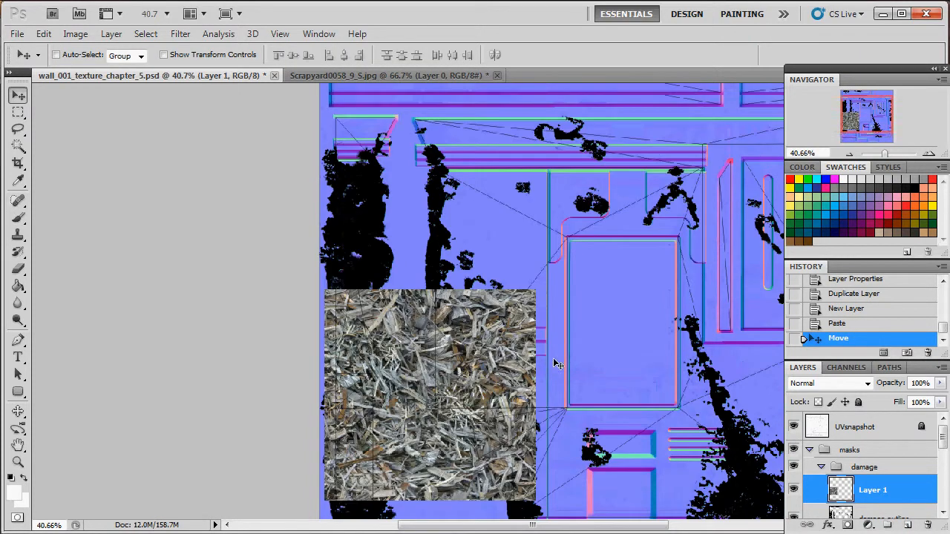
{"action": "left_click_drag", "start_coordinate": [470, 412], "coordinate": [460, 239]}
Paste three more copies of the scrap texture and arrange them over the left part of the wall damage
{"action": "key", "text": "ctrl+v"}
{"action": "scroll", "coordinate": [464, 236], "scroll_direction": "down", "scroll_amount": 1}
{"action": "left_click_drag", "start_coordinate": [494, 198], "coordinate": [405, 320]}
{"action": "key", "text": "ctrl+v"}
{"action": "left_click_drag", "start_coordinate": [436, 265], "coordinate": [383, 352]}
{"action": "key", "text": "ctrl+v"}
{"action": "left_click_drag", "start_coordinate": [513, 394], "coordinate": [564, 481]}
Paste two further scrap texture copies to extend the coverage toward the lower right of the wall
{"action": "left_click_drag", "start_coordinate": [535, 525], "coordinate": [570, 525]}
{"action": "key", "text": "ctrl+v"}
{"action": "left_click_drag", "start_coordinate": [499, 296], "coordinate": [745, 458]}
{"action": "key", "text": "ctrl+v"}
{"action": "scroll", "coordinate": [718, 417], "scroll_direction": "down", "scroll_amount": 3}
{"action": "scroll", "coordinate": [713, 415], "scroll_direction": "up", "scroll_amount": 3}
Paste four additional scrap texture copies to cover the damage across the middle and right side of the wall
{"action": "key", "text": "ctrl+v"}
{"action": "left_click_drag", "start_coordinate": [537, 291], "coordinate": [704, 233]}
{"action": "key", "text": "ctrl+v"}
{"action": "left_click_drag", "start_coordinate": [576, 526], "coordinate": [635, 518]}
{"action": "key", "text": "ctrl+v"}
{"action": "left_click_drag", "start_coordinate": [585, 203], "coordinate": [585, 203]}
{"action": "key", "text": "ctrl+v"}
{"action": "left_click_drag", "start_coordinate": [438, 308], "coordinate": [477, 371]}
Paste two last scrap texture copies and place them side by side over the damage along the texture's top edge
{"action": "scroll", "coordinate": [476, 371], "scroll_direction": "up", "scroll_amount": 3}
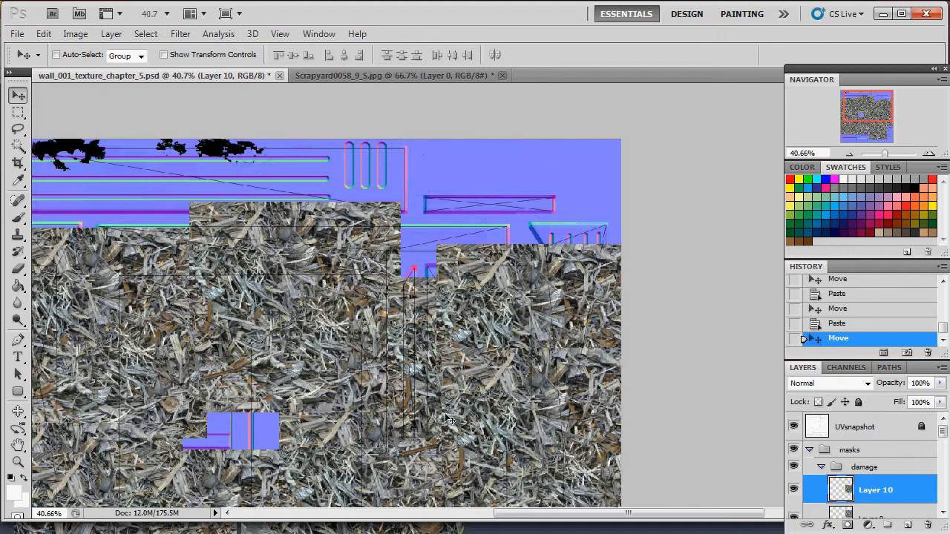
{"action": "key", "text": "ctrl+v"}
{"action": "left_click_drag", "start_coordinate": [461, 422], "coordinate": [187, 329]}
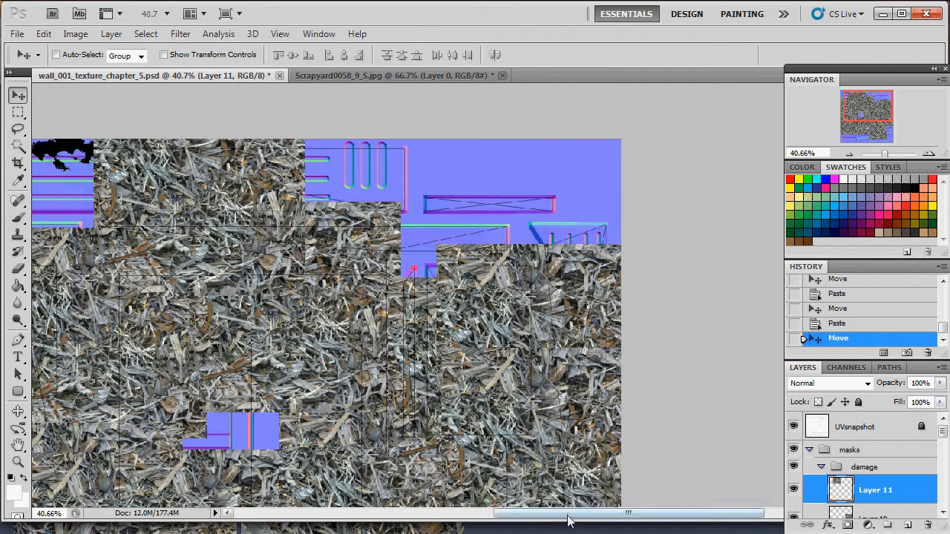
{"action": "left_click_drag", "start_coordinate": [568, 517], "coordinate": [516, 517]}
{"action": "key", "text": "ctrl+v"}
{"action": "left_click_drag", "start_coordinate": [609, 431], "coordinate": [445, 386]}
Merge all the pasted scrap texture layers, Layer 1 through Layer 12, into a single layer in the damage group
{"action": "scroll", "coordinate": [446, 387], "scroll_direction": "down", "scroll_amount": 5}
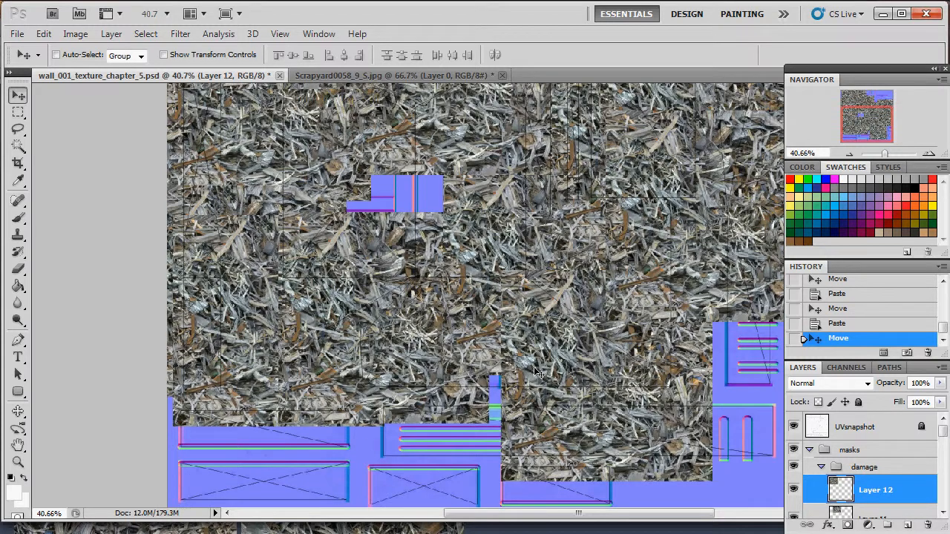
{"action": "scroll", "coordinate": [835, 462], "scroll_direction": "down", "scroll_amount": 8}
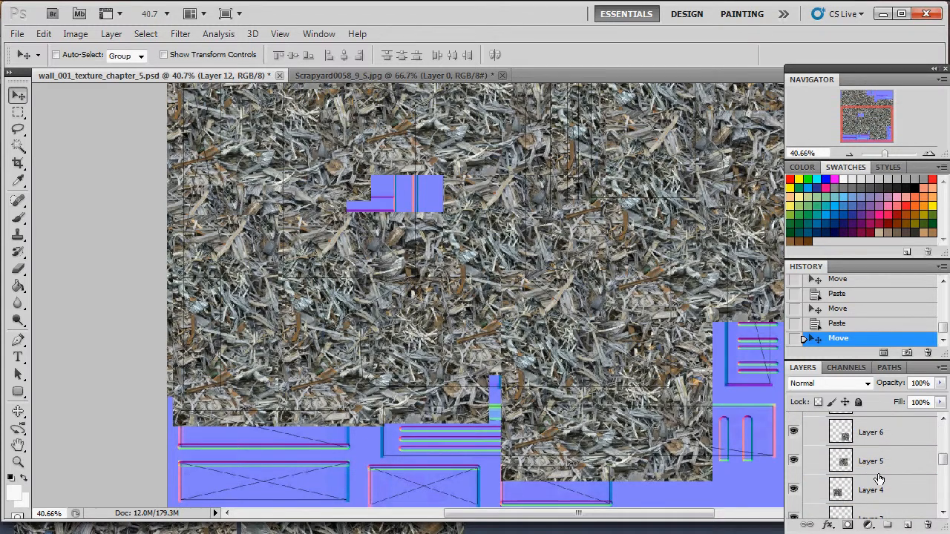
{"action": "left_click", "coordinate": [887, 498], "text": "shift"}
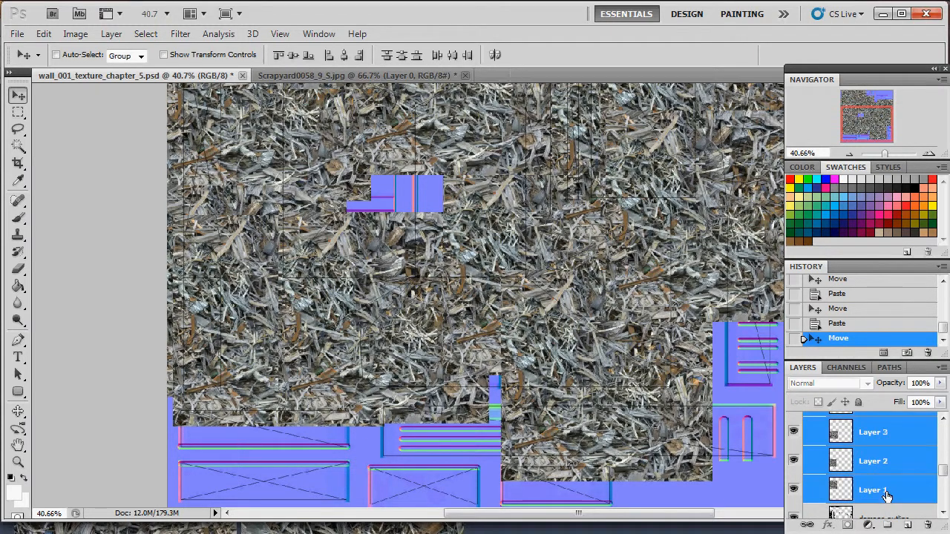
{"action": "key", "text": "ctrl+e"}
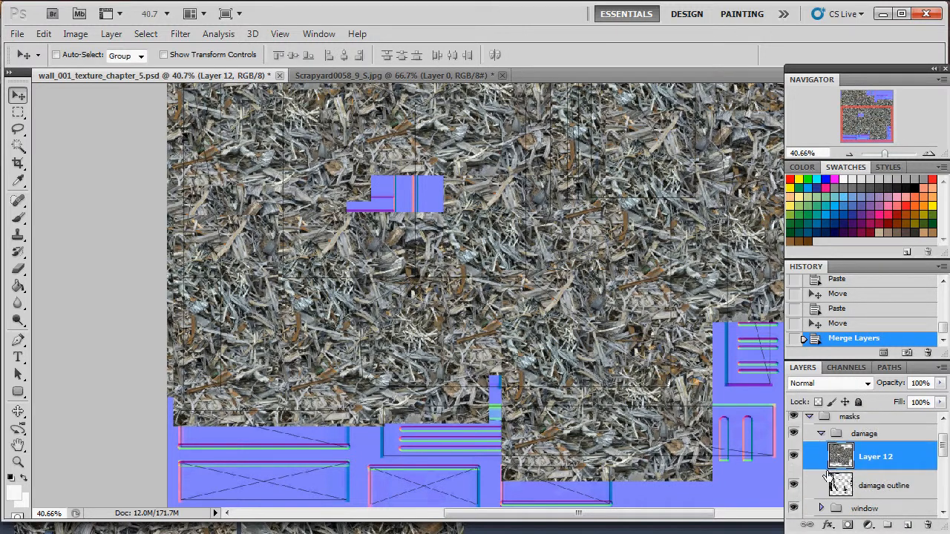
{"action": "left_click", "coordinate": [793, 458]}
{"action": "left_click", "coordinate": [793, 458]}
Clear the merged scrap texture everywhere outside the damage outline layer's shape, using an inverted selection, and deselect
{"action": "scroll", "coordinate": [608, 349], "scroll_direction": "up", "scroll_amount": 2}
{"action": "scroll", "coordinate": [607, 349], "scroll_direction": "up", "scroll_amount": 2}
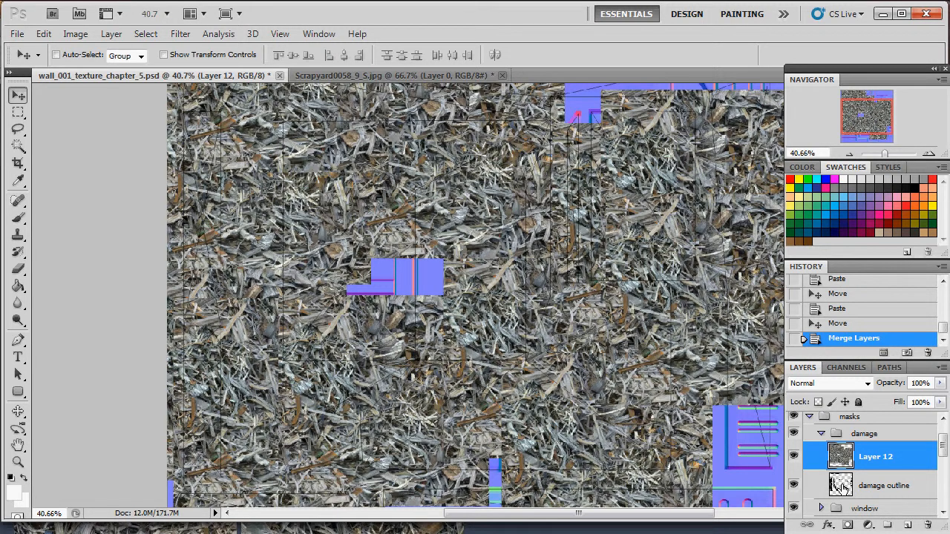
{"action": "left_click", "coordinate": [841, 484], "text": "ctrl"}
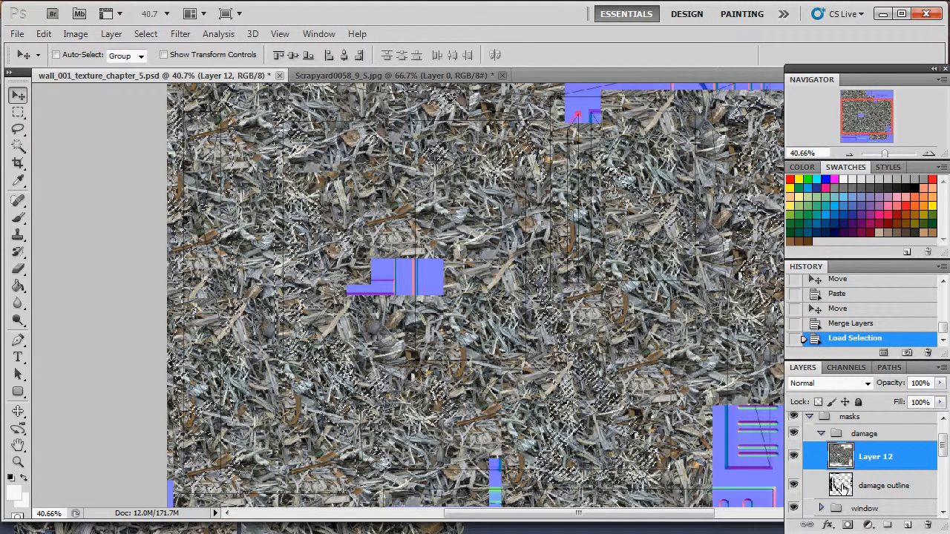
{"action": "left_click", "coordinate": [146, 33]}
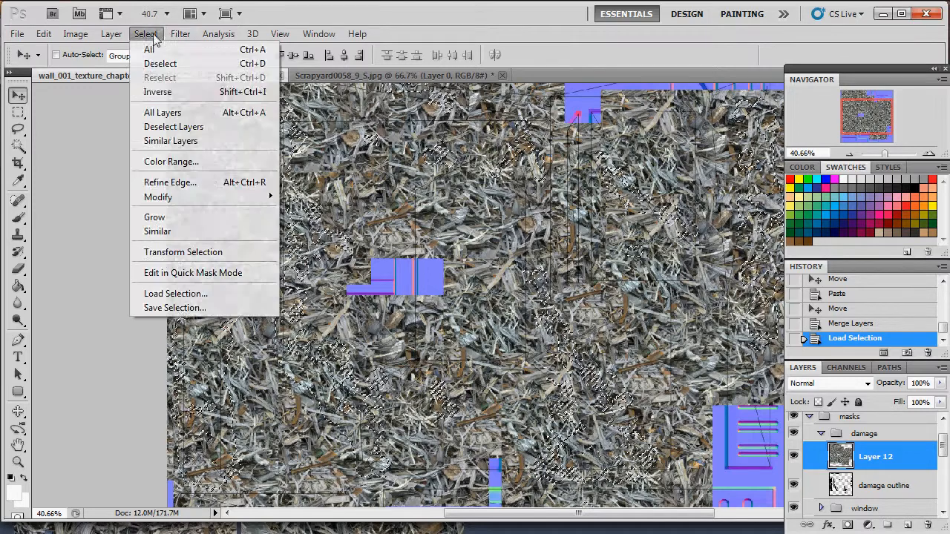
{"action": "left_click", "coordinate": [199, 94]}
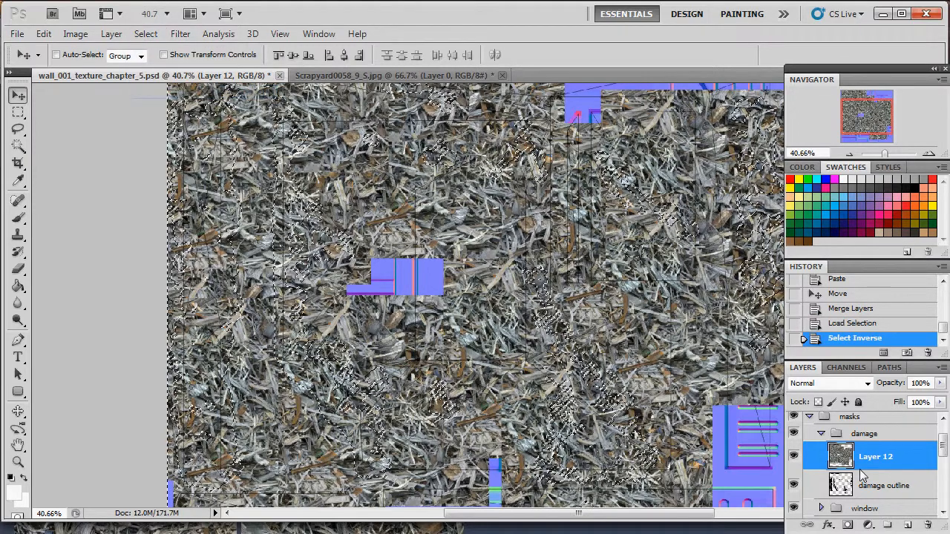
{"action": "key", "text": "Delete"}
{"action": "key", "text": "ctrl+d"}
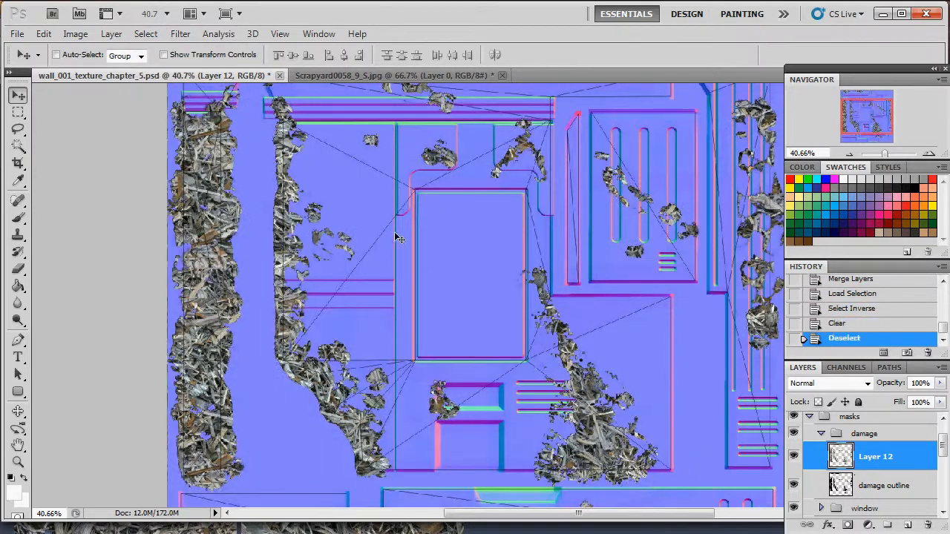
{"action": "scroll", "coordinate": [425, 261], "scroll_direction": "up", "scroll_amount": 1}
{"action": "scroll", "coordinate": [420, 265], "scroll_direction": "down", "scroll_amount": 5}
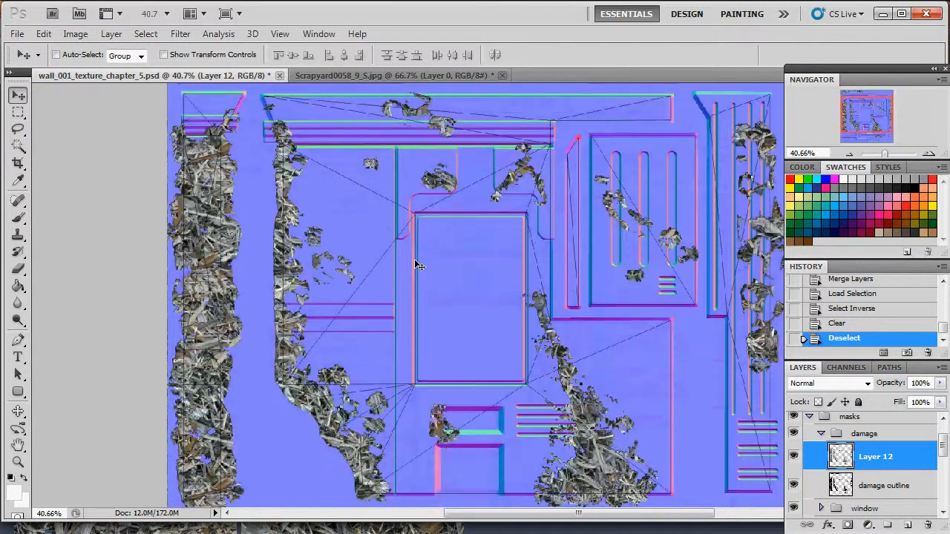
{"action": "scroll", "coordinate": [421, 264], "scroll_direction": "up", "scroll_amount": 5}
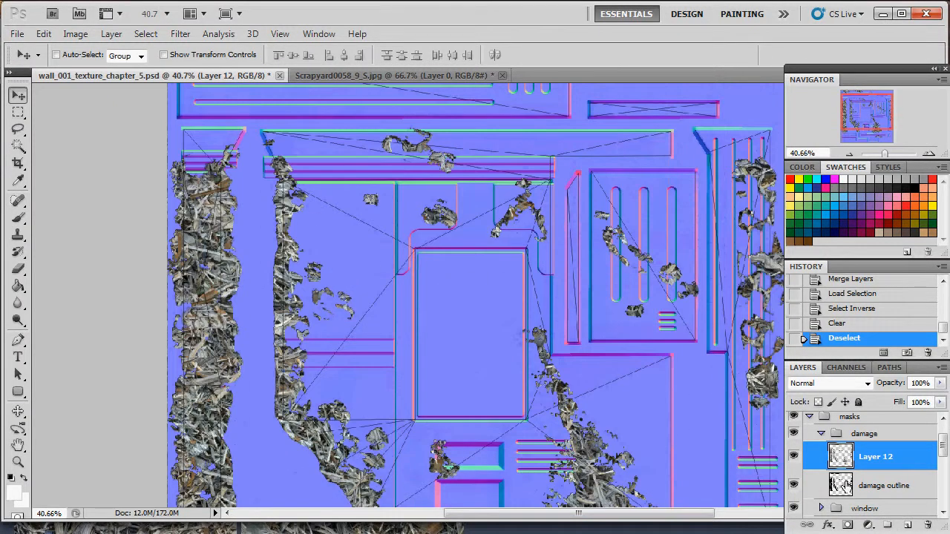
Hide the damage outline layer and rename the merged scrap layer as "damage texture"
{"action": "left_click", "coordinate": [793, 486]}
{"action": "left_click", "coordinate": [793, 485]}
{"action": "left_click", "coordinate": [794, 456]}
{"action": "left_click", "coordinate": [794, 485]}
{"action": "left_click", "coordinate": [794, 485]}
{"action": "left_click", "coordinate": [793, 485]}
{"action": "left_click", "coordinate": [793, 457]}
{"action": "left_click", "coordinate": [794, 456]}
{"action": "left_click", "coordinate": [794, 457]}
{"action": "double_click", "coordinate": [878, 458]}
{"action": "type", "text": "damage texture"}
{"action": "key", "text": "Return"}
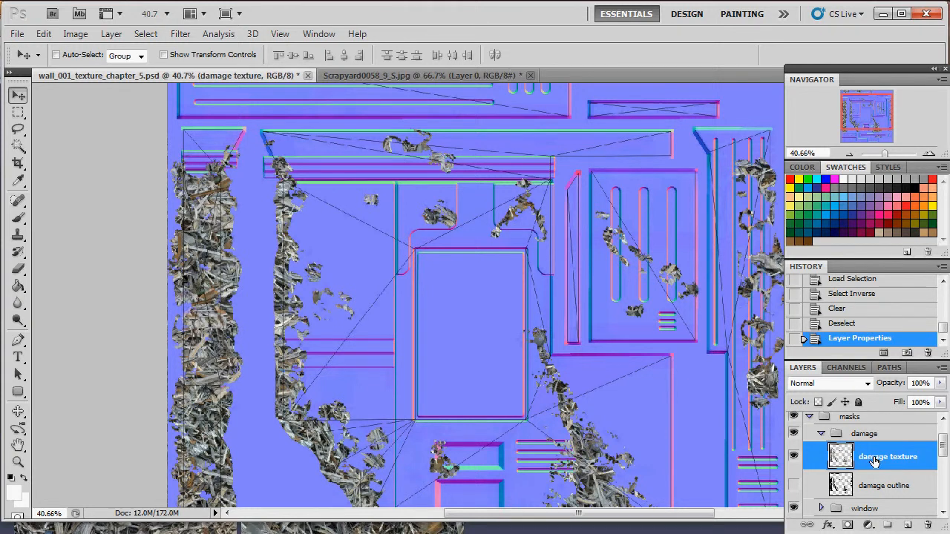
Close Scrapyard0058_9_S.jpg without saving and duplicate the damage texture layer into a new document
{"action": "left_click", "coordinate": [531, 75]}
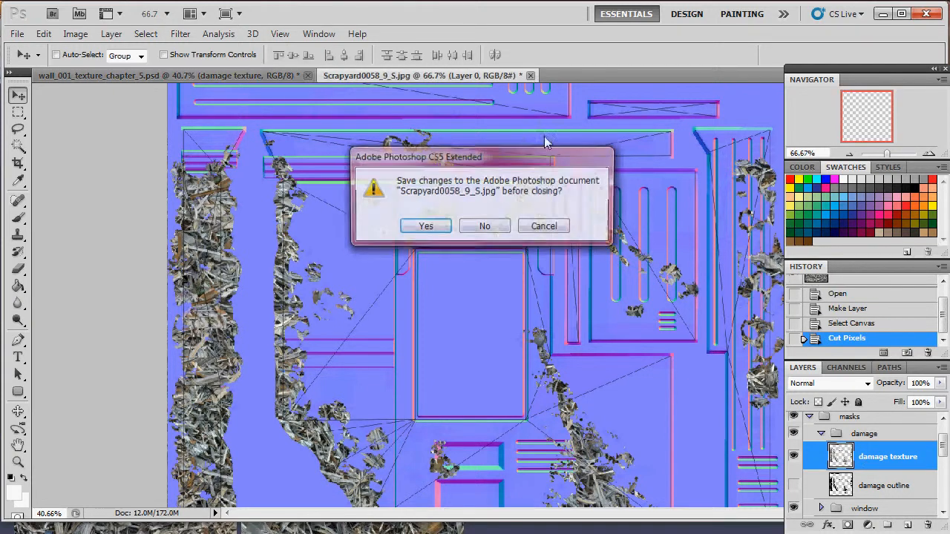
{"action": "left_click", "coordinate": [488, 227]}
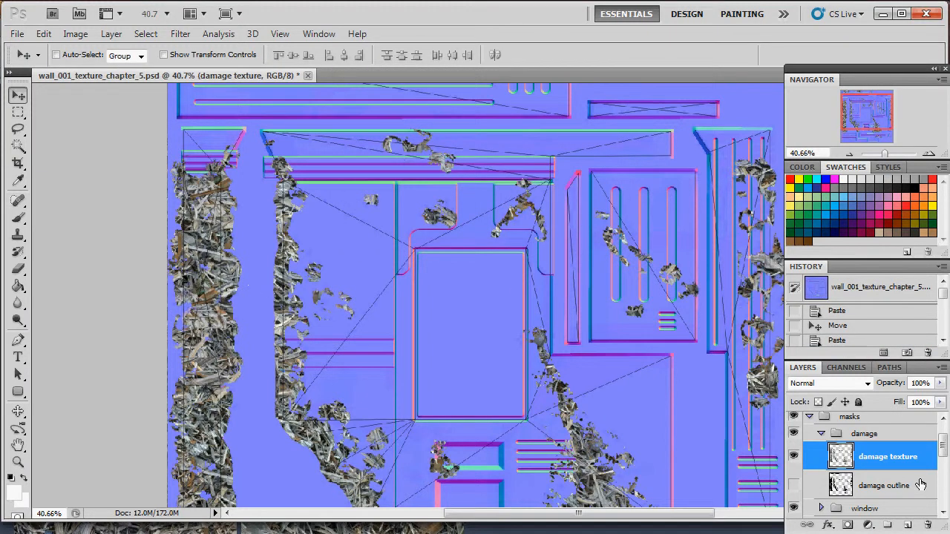
{"action": "right_click", "coordinate": [878, 459]}
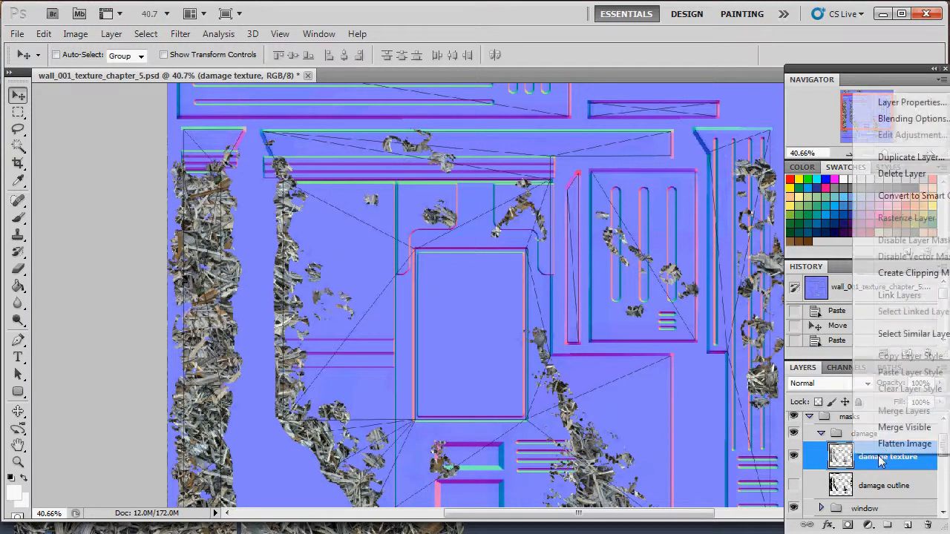
{"action": "left_click", "coordinate": [932, 157]}
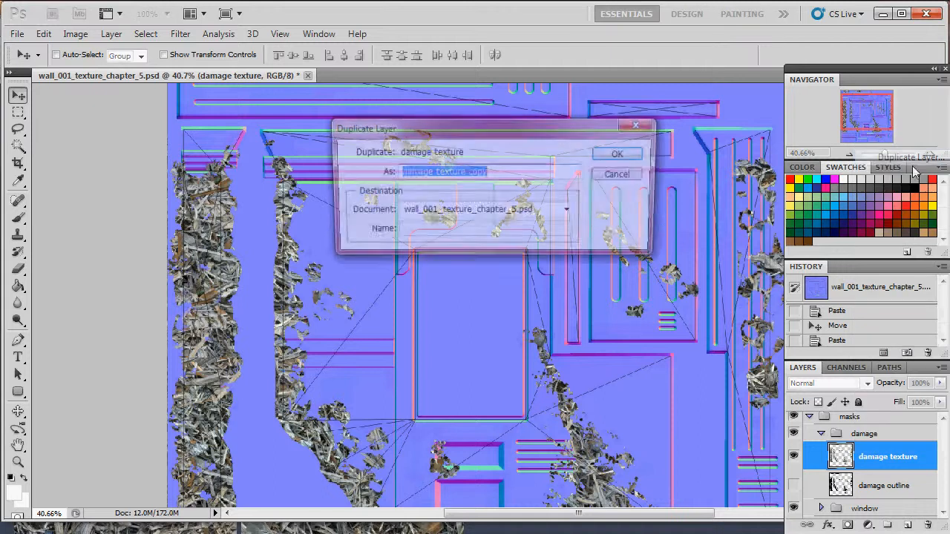
{"action": "left_click", "coordinate": [569, 212]}
{"action": "left_click", "coordinate": [544, 240]}
{"action": "left_click", "coordinate": [622, 154]}
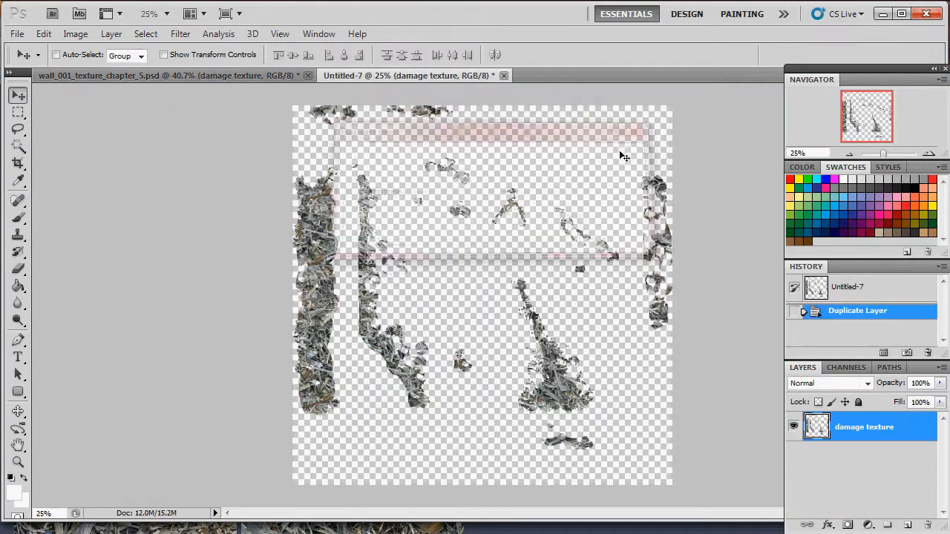
Add a white-filled layer beneath the damage texture in the new document and merge the two layers
{"action": "left_click", "coordinate": [907, 524]}
{"action": "left_click_drag", "start_coordinate": [856, 426], "coordinate": [864, 474]}
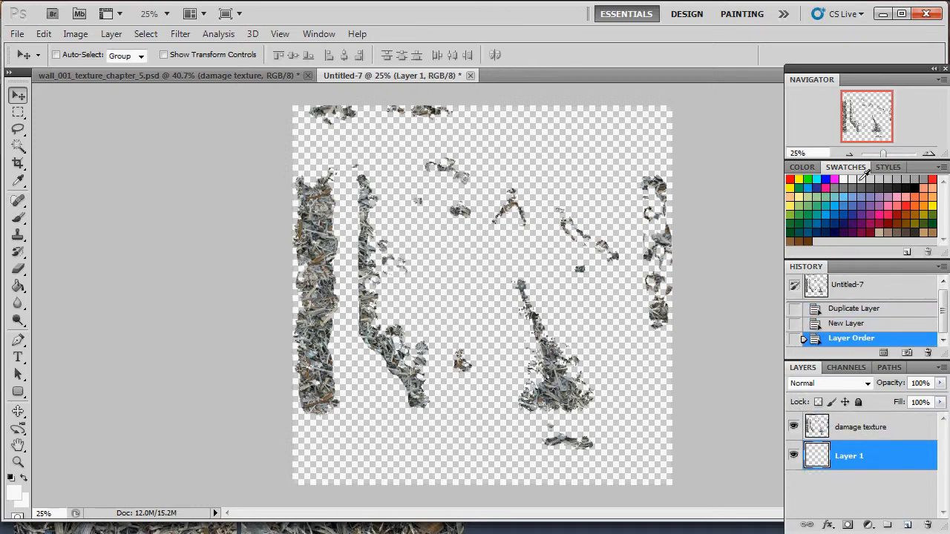
{"action": "key", "text": "alt+BackSpace"}
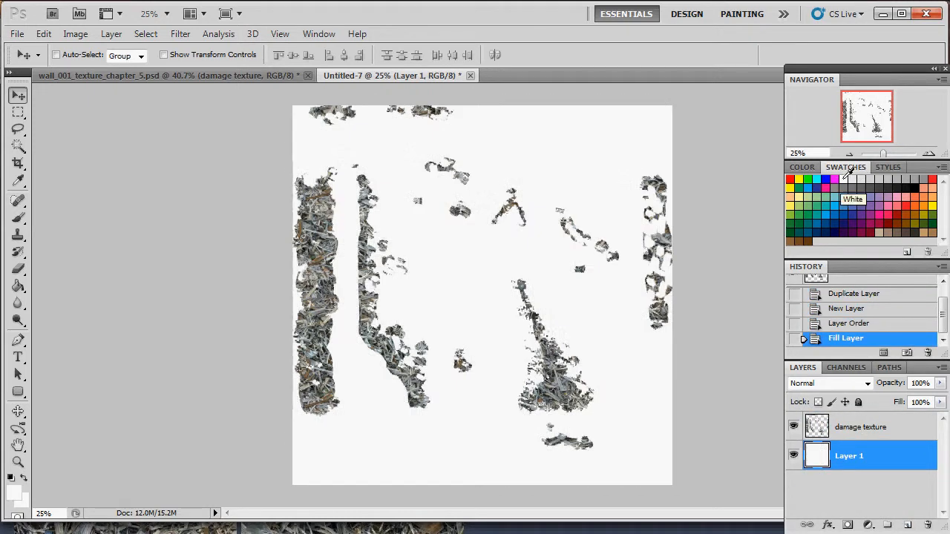
{"action": "left_click", "coordinate": [841, 432], "text": "shift"}
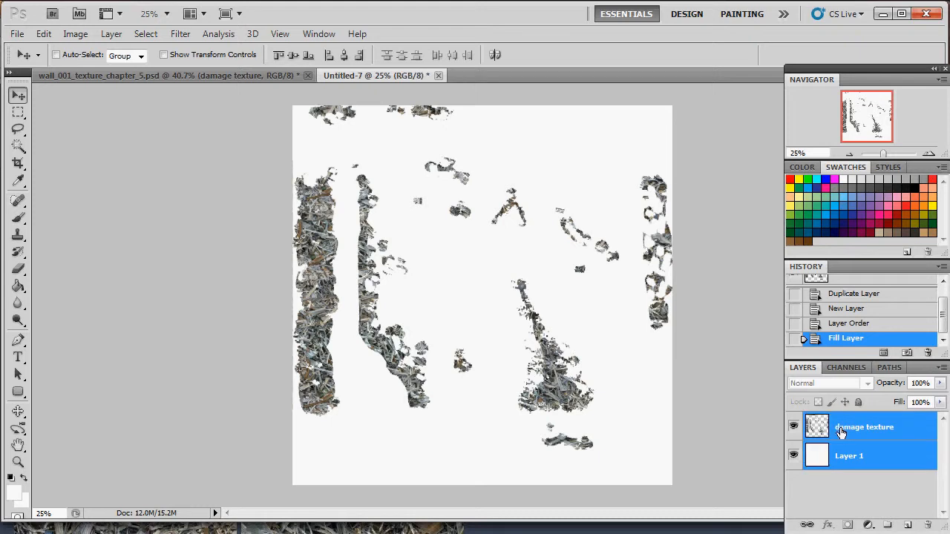
{"action": "key", "text": "ctrl+e"}
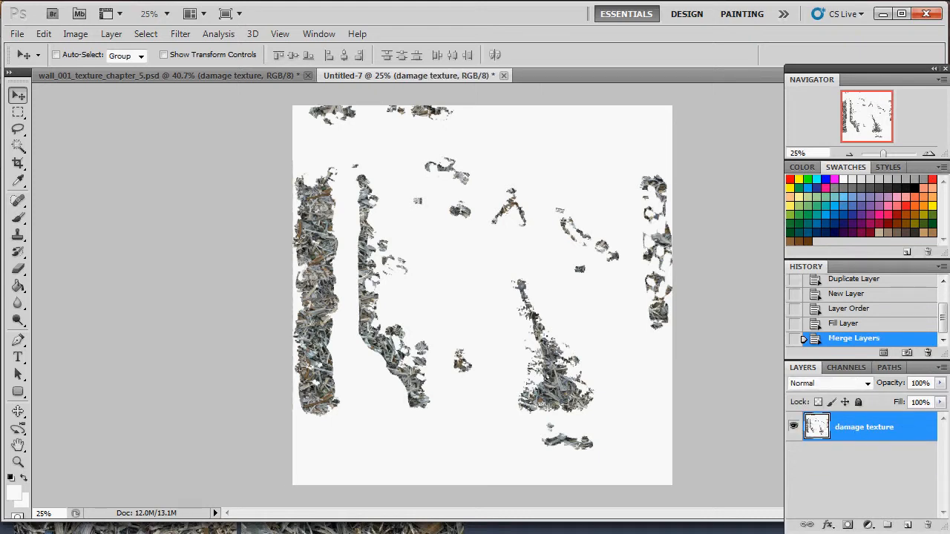
Create a photo-normal map from the active damage texture document with the Sharp Brick preset
{"action": "left_click", "coordinate": [135, 531]}
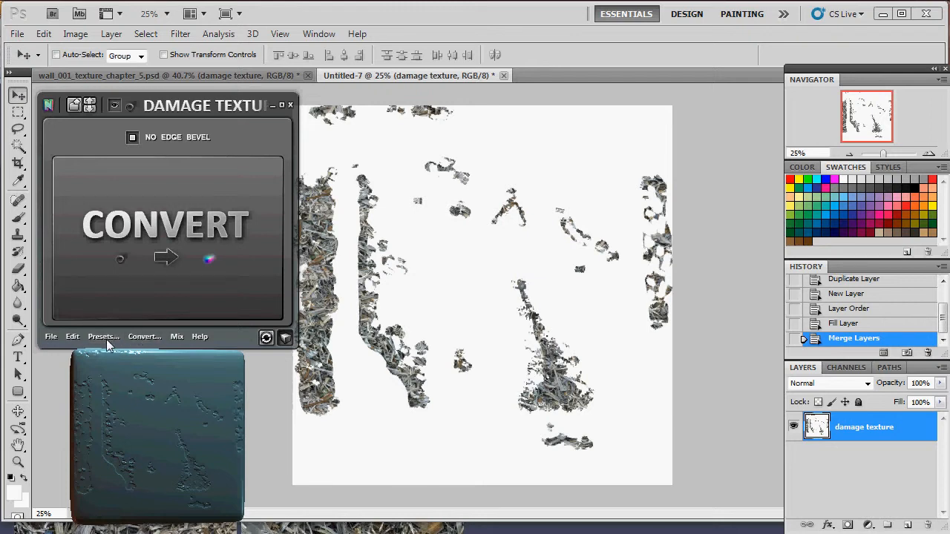
{"action": "left_click", "coordinate": [104, 337]}
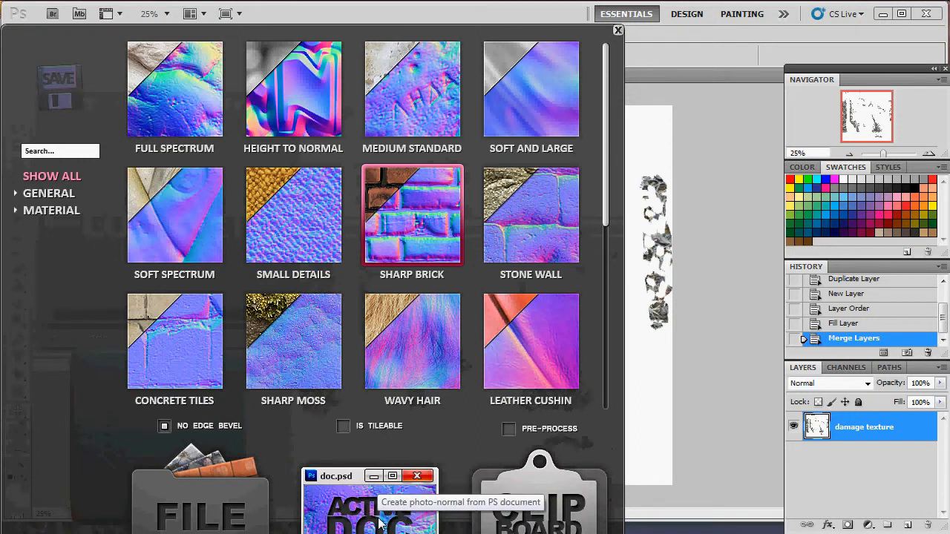
{"action": "left_click", "coordinate": [379, 523]}
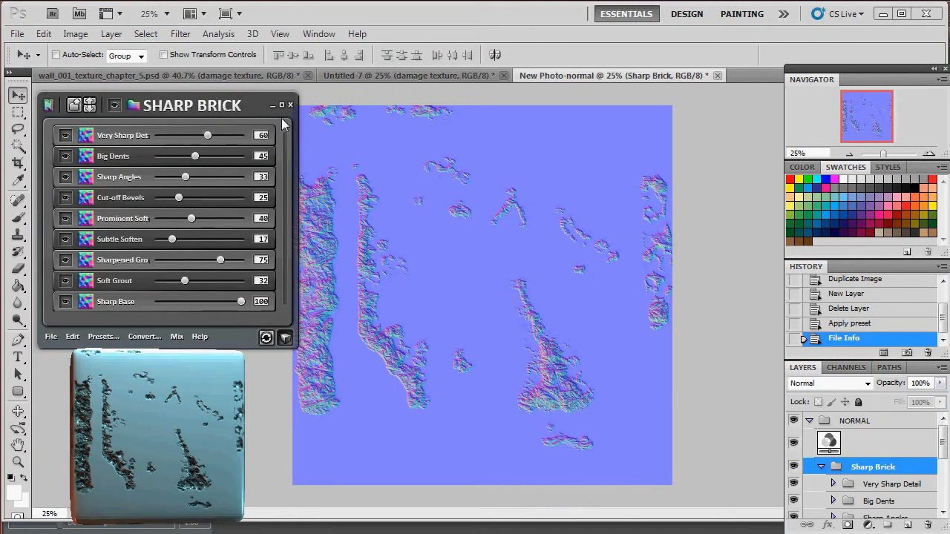
{"action": "left_click", "coordinate": [455, 74]}
{"action": "left_click", "coordinate": [562, 77]}
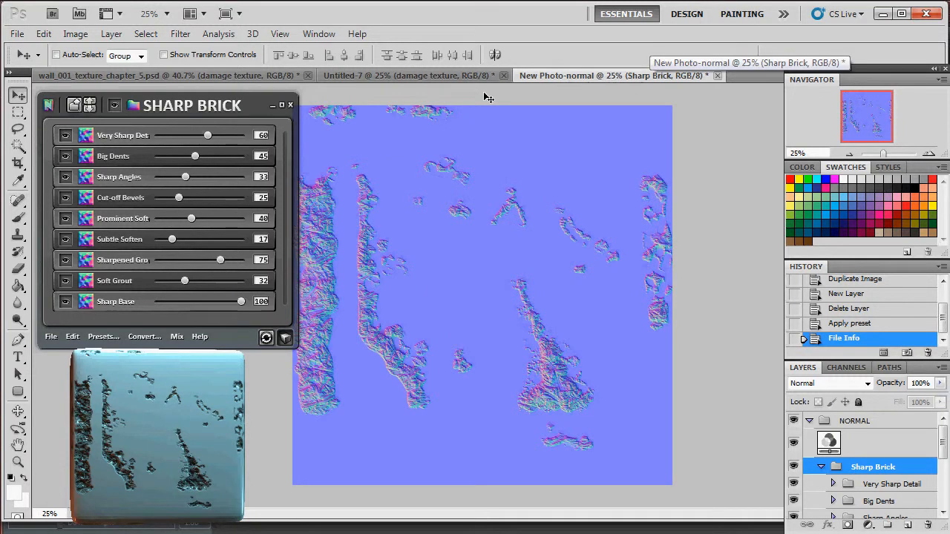
Set the normal map's Sharp Angles to 9, Cut-off Bevels 21, Prominent Soft 19, Subtle Soften 43, Sharpened Gro 92, Very Sharp Detail 88 and Big Dents 41
{"action": "left_click_drag", "start_coordinate": [883, 154], "coordinate": [889, 153]}
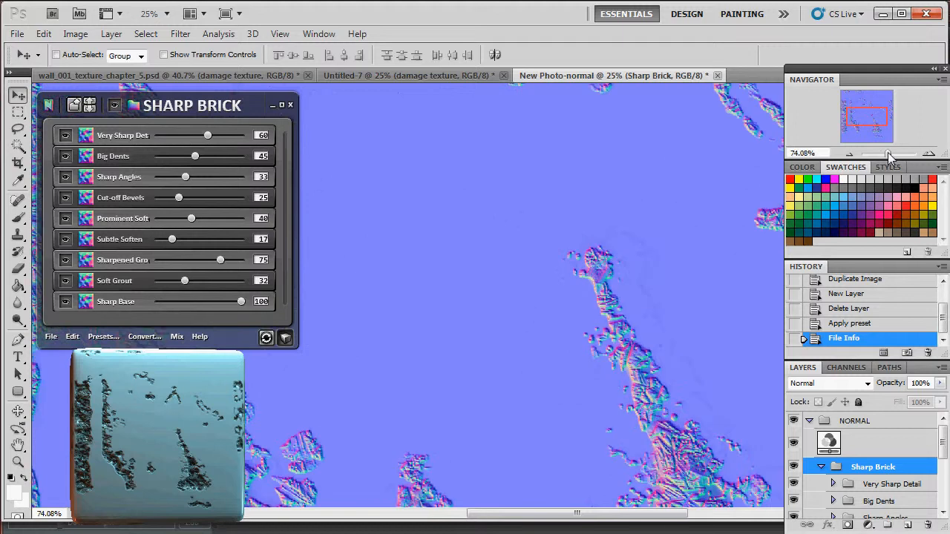
{"action": "mouse_move", "coordinate": [880, 110]}
{"action": "left_mouse_down"}
{"action": "mouse_move", "coordinate": [830, 132]}
{"action": "mouse_move", "coordinate": [828, 103]}
{"action": "mouse_move", "coordinate": [871, 109]}
{"action": "left_mouse_up"}
{"action": "left_click_drag", "start_coordinate": [185, 176], "coordinate": [210, 241]}
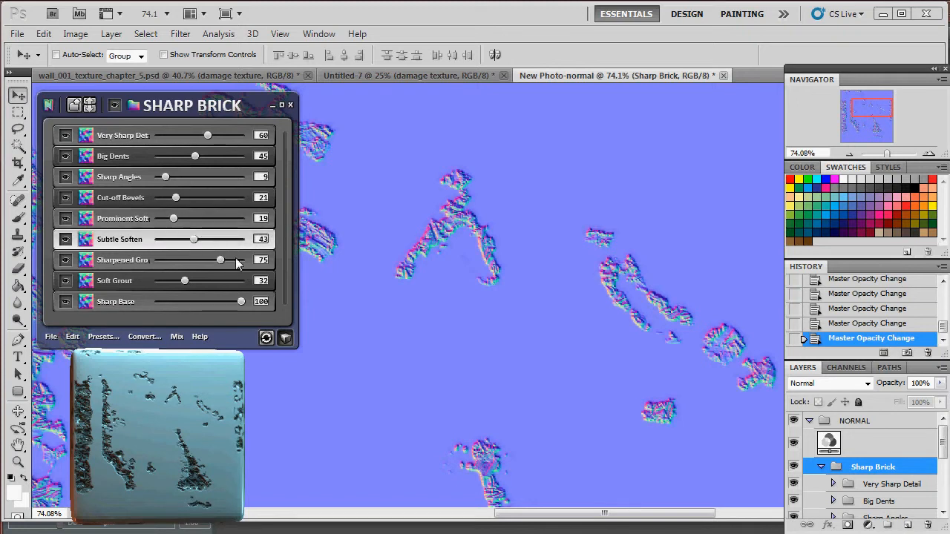
{"action": "left_click", "coordinate": [236, 260]}
{"action": "left_click", "coordinate": [230, 136]}
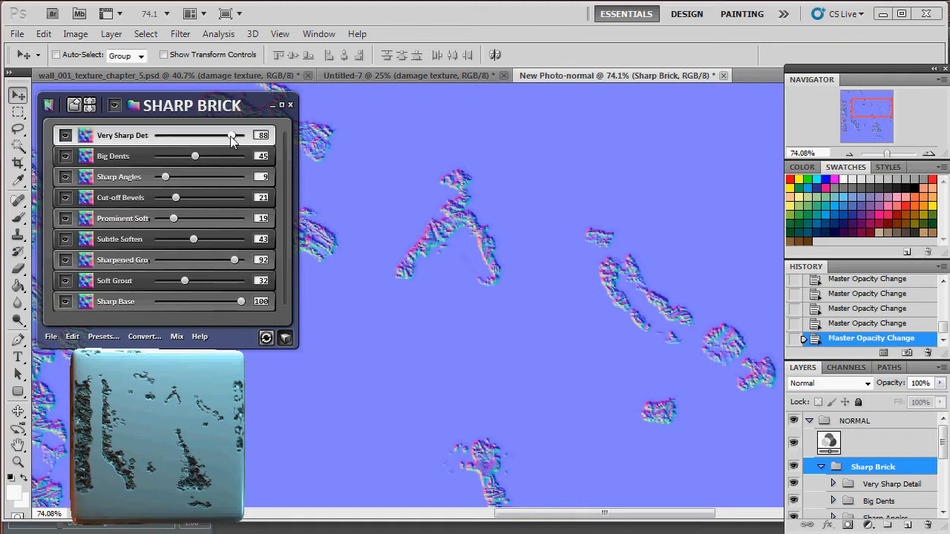
{"action": "mouse_move", "coordinate": [195, 156]}
{"action": "left_mouse_down"}
{"action": "mouse_move", "coordinate": [210, 161]}
{"action": "mouse_move", "coordinate": [194, 161]}
{"action": "left_mouse_up"}
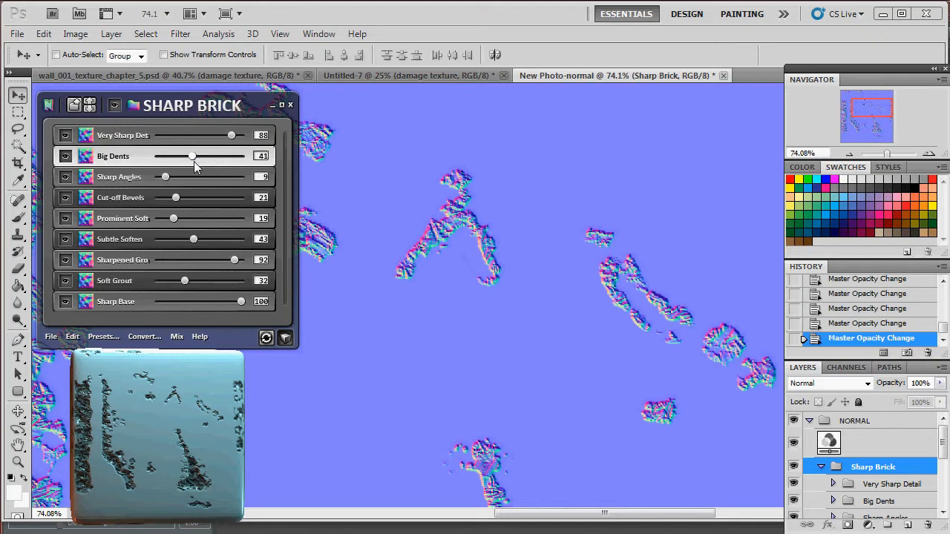
Readjust the normal map's Sharpened Gro to 61, Very Sharp Detail to 74 and Sharp Angles to 63
{"action": "left_click_drag", "start_coordinate": [225, 260], "coordinate": [211, 262]}
{"action": "left_click_drag", "start_coordinate": [231, 135], "coordinate": [219, 139]}
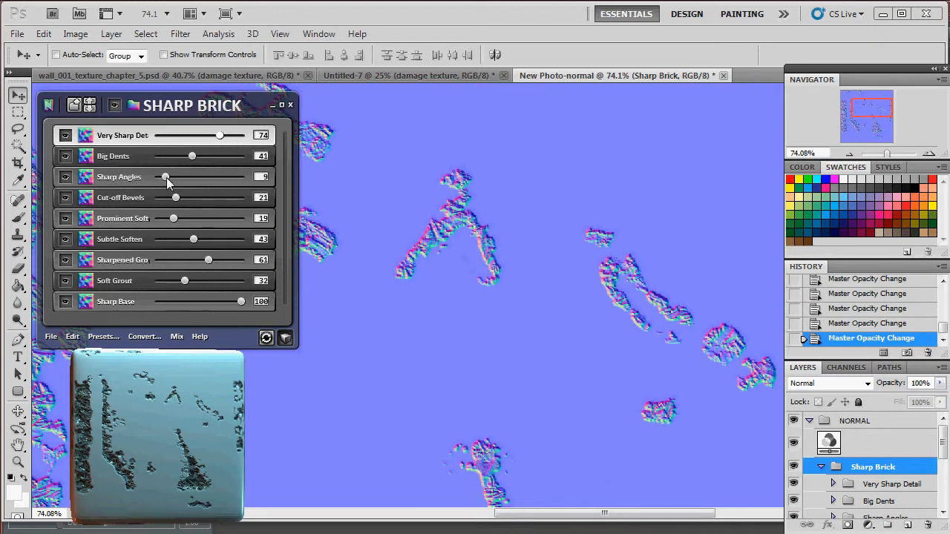
{"action": "left_click_drag", "start_coordinate": [166, 178], "coordinate": [202, 178]}
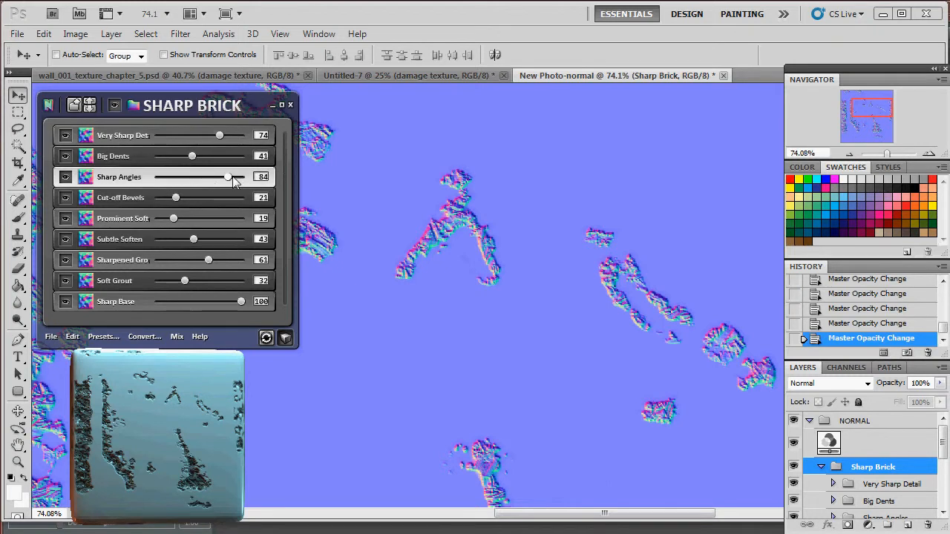
{"action": "left_click_drag", "start_coordinate": [229, 178], "coordinate": [211, 184]}
Merge the NORMAL group of the Photo-normal document into one layer and rename it "dmage texture"
{"action": "left_click_drag", "start_coordinate": [885, 157], "coordinate": [886, 161]}
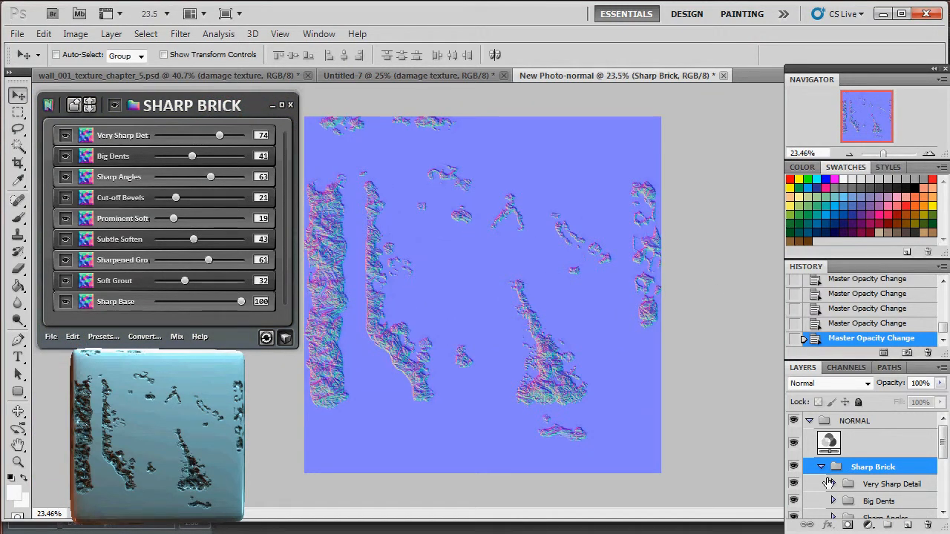
{"action": "left_click", "coordinate": [822, 469]}
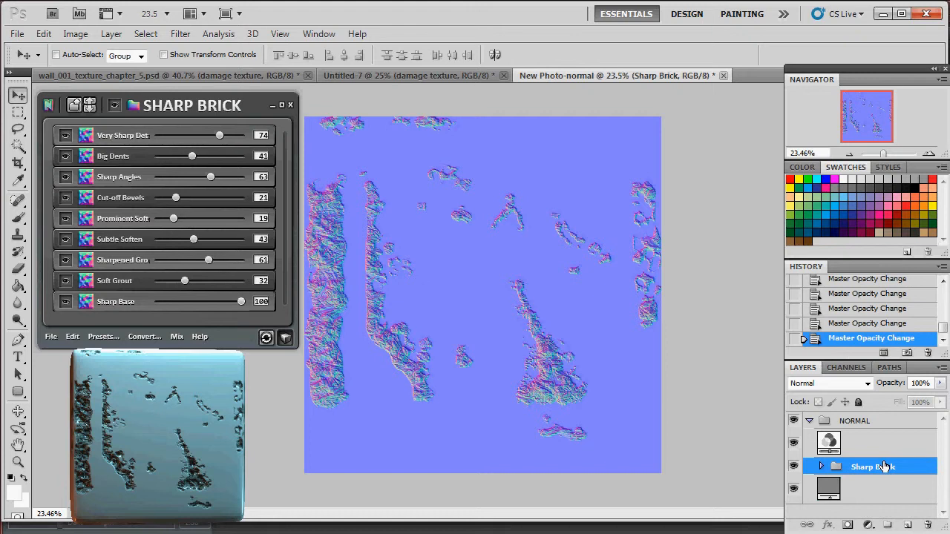
{"action": "left_click", "coordinate": [859, 429]}
{"action": "key", "text": "ctrl+e"}
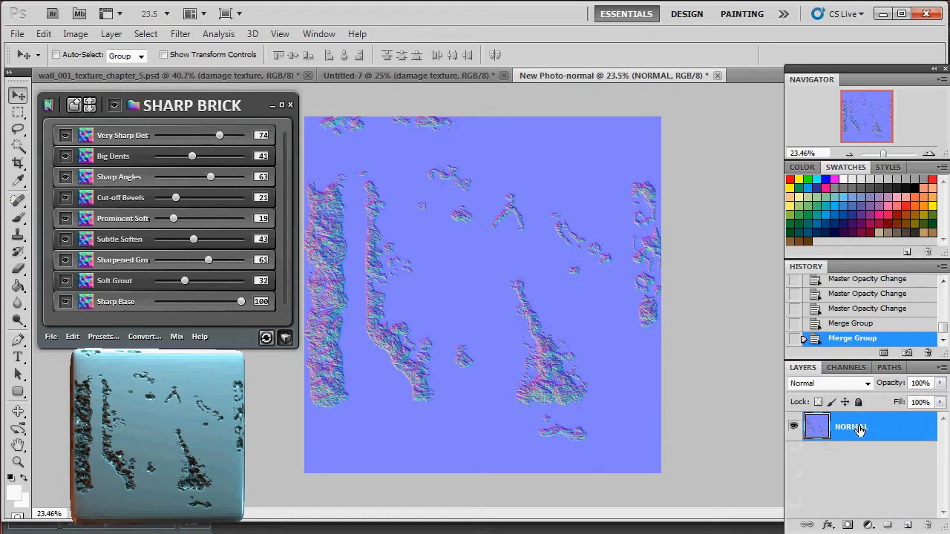
{"action": "double_click", "coordinate": [852, 428]}
{"action": "type", "text": "dmage_"}
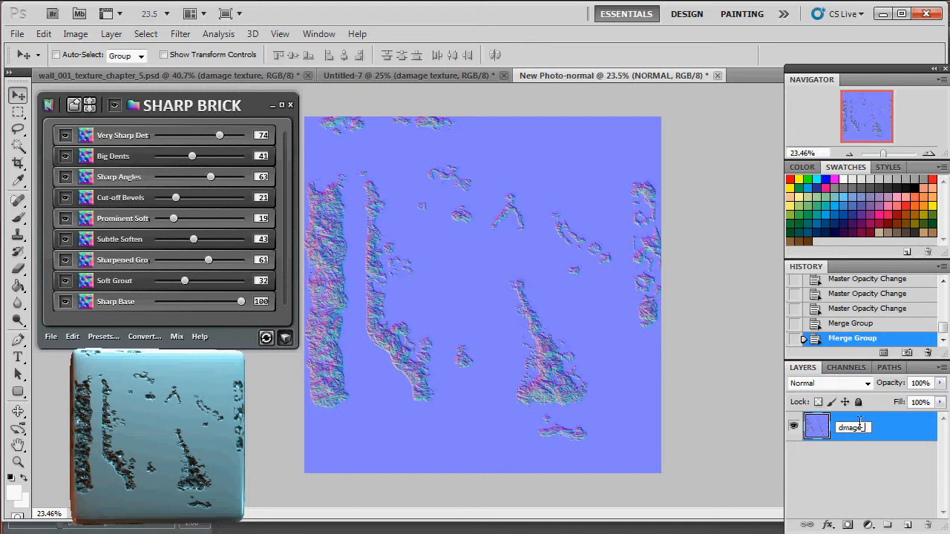
{"action": "type", "text": "texture"}
{"action": "key", "text": "Return"}
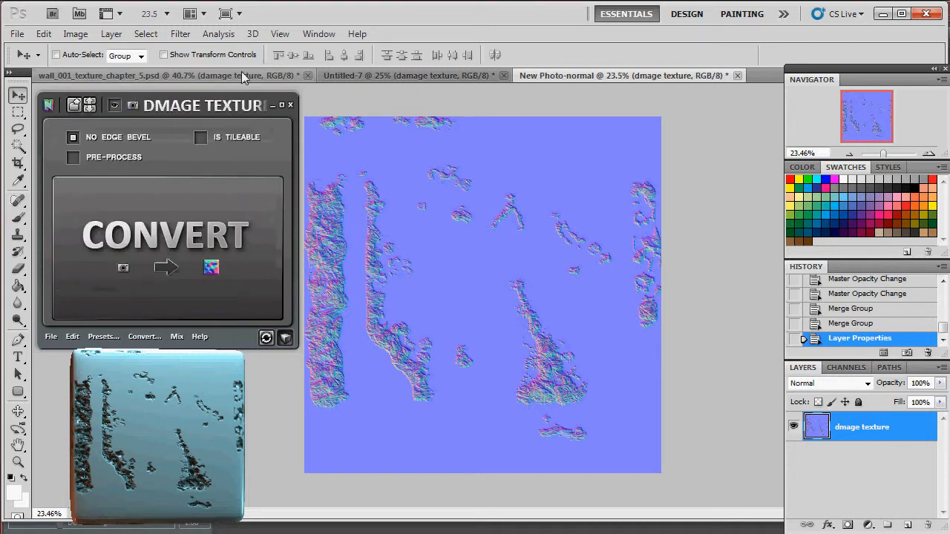
In wall_001_texture_chapter_5.psd, collapse the masks group and select the base OUT layer inside the normal group
{"action": "left_click", "coordinate": [241, 73]}
{"action": "scroll", "coordinate": [880, 455], "scroll_direction": "down", "scroll_amount": 5}
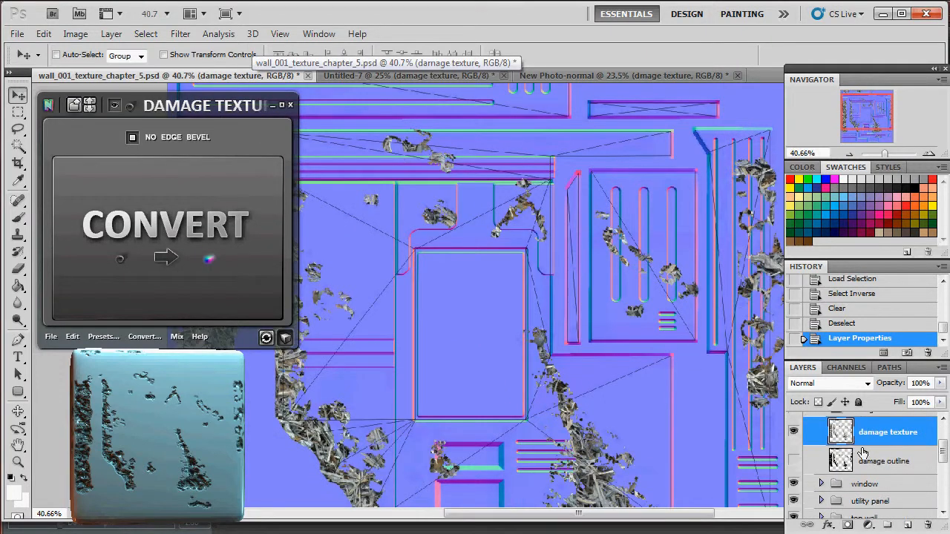
{"action": "scroll", "coordinate": [817, 462], "scroll_direction": "up", "scroll_amount": 6}
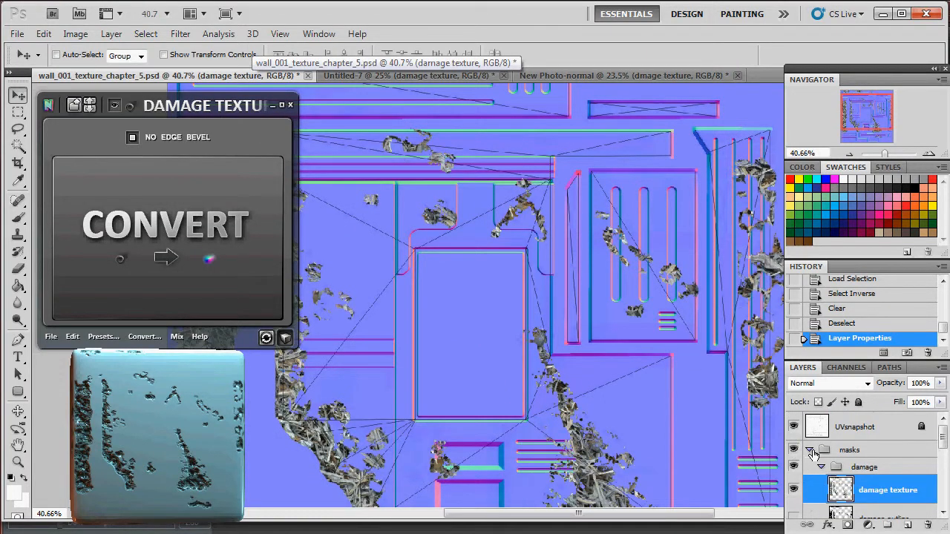
{"action": "left_click", "coordinate": [812, 452]}
{"action": "left_click", "coordinate": [810, 467]}
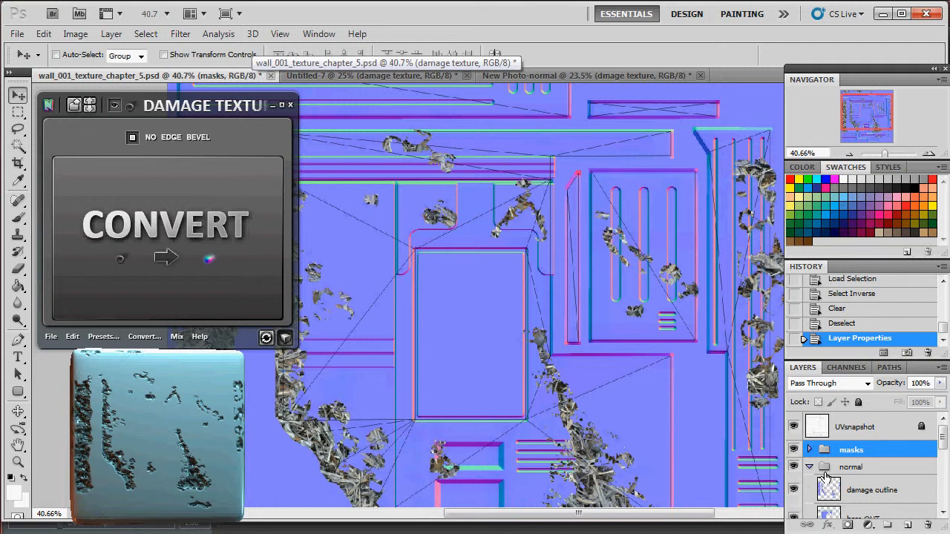
{"action": "left_click", "coordinate": [865, 491]}
{"action": "scroll", "coordinate": [889, 505], "scroll_direction": "down", "scroll_amount": 1}
{"action": "left_click", "coordinate": [874, 490]}
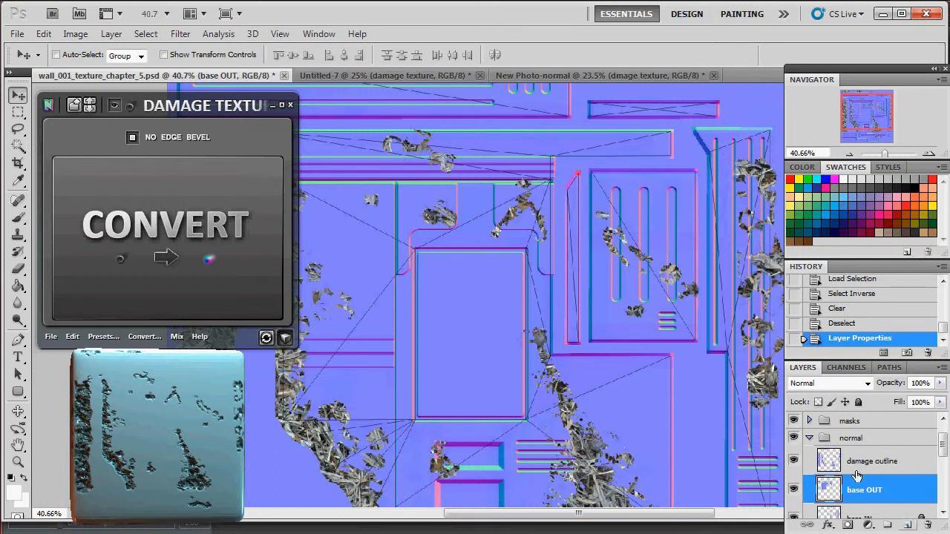
Duplicate the dmage texture layer from the New Photo-normal document into wall_001_texture_chapter_5.psd
{"action": "left_click", "coordinate": [587, 76]}
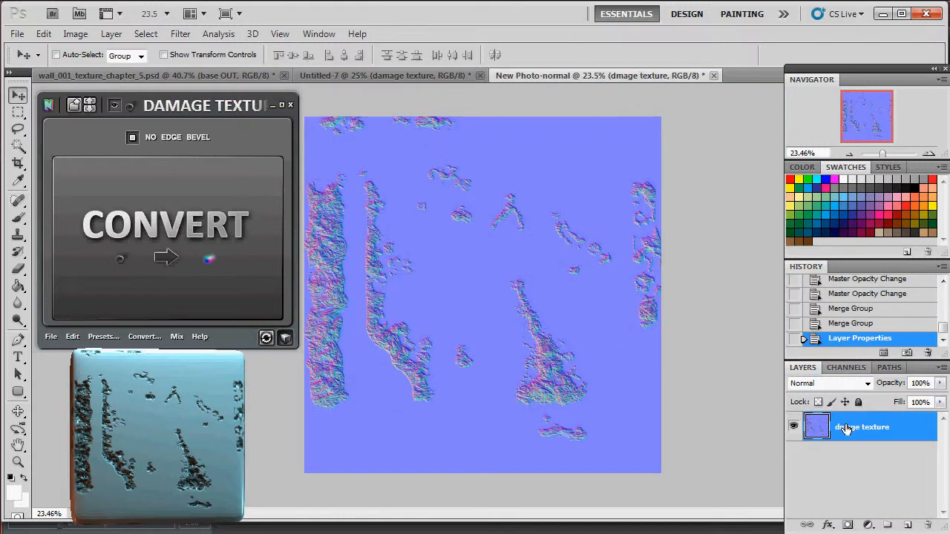
{"action": "right_click", "coordinate": [846, 429]}
{"action": "left_click", "coordinate": [853, 125]}
{"action": "left_click", "coordinate": [568, 211]}
{"action": "left_click", "coordinate": [549, 225]}
{"action": "key", "text": "Return"}
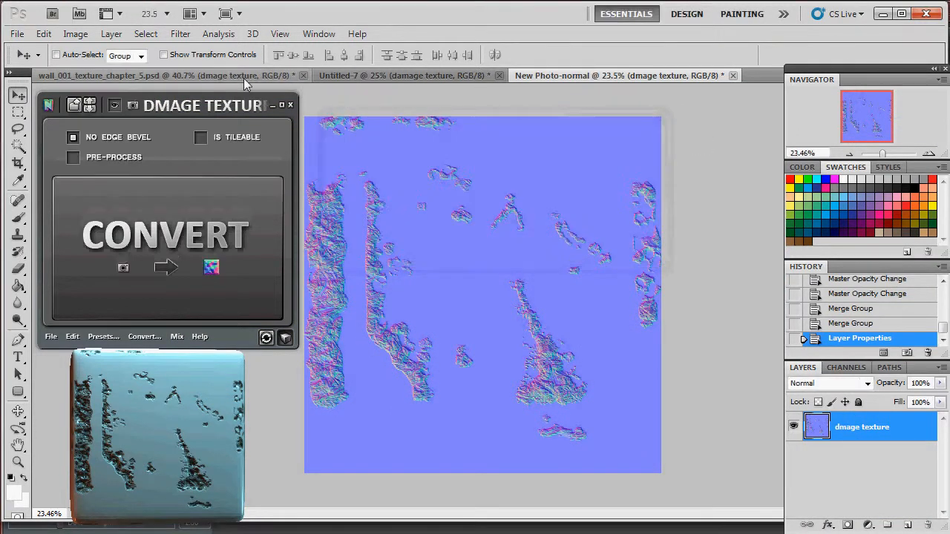
Examine the duplicated normal layer in the wall document with the masks group hidden, and show the group again
{"action": "left_click", "coordinate": [245, 76]}
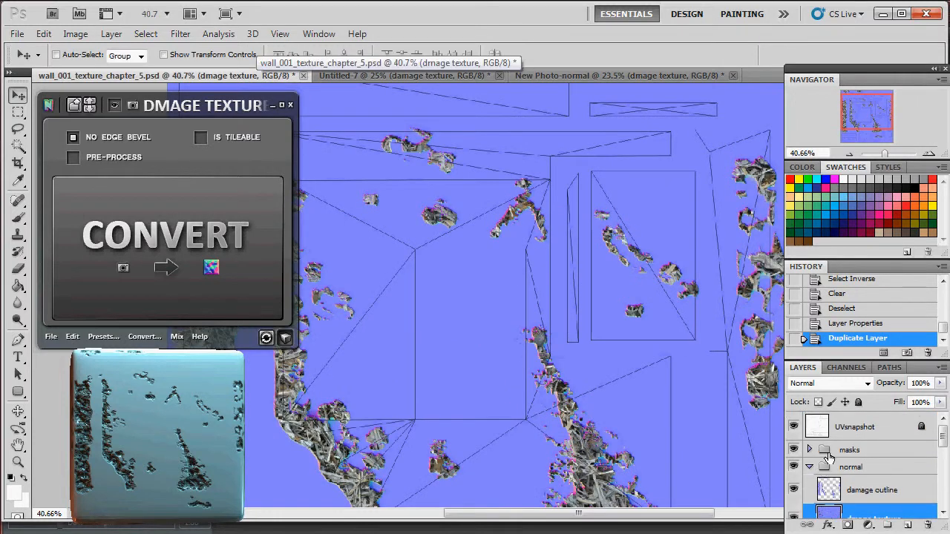
{"action": "scroll", "coordinate": [832, 456], "scroll_direction": "down", "scroll_amount": 1}
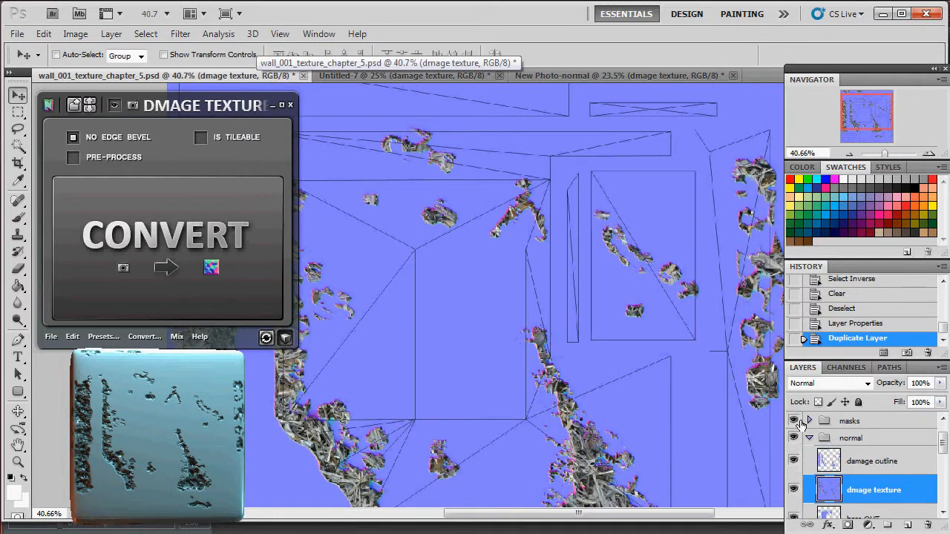
{"action": "left_click", "coordinate": [793, 421]}
{"action": "scroll", "coordinate": [428, 317], "scroll_direction": "down", "scroll_amount": 2}
{"action": "scroll", "coordinate": [429, 317], "scroll_direction": "down", "scroll_amount": 2}
{"action": "scroll", "coordinate": [483, 318], "scroll_direction": "up", "scroll_amount": 4}
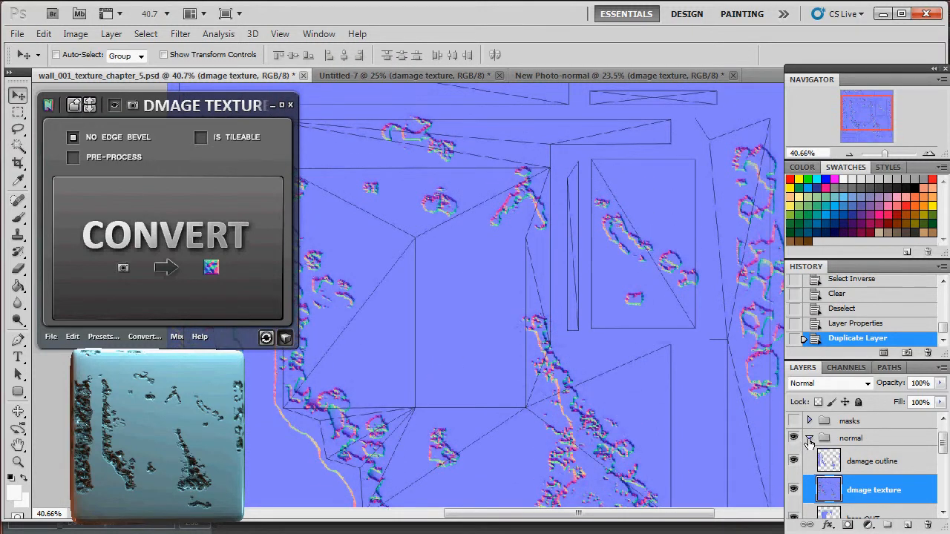
{"action": "scroll", "coordinate": [809, 443], "scroll_direction": "up", "scroll_amount": 1}
{"action": "scroll", "coordinate": [809, 443], "scroll_direction": "down", "scroll_amount": 2}
{"action": "scroll", "coordinate": [849, 455], "scroll_direction": "up", "scroll_amount": 1}
{"action": "left_click", "coordinate": [793, 421]}
Load the damage outline mask layer as a selection and hide the damage texture layer in the masks group
{"action": "left_click", "coordinate": [809, 421]}
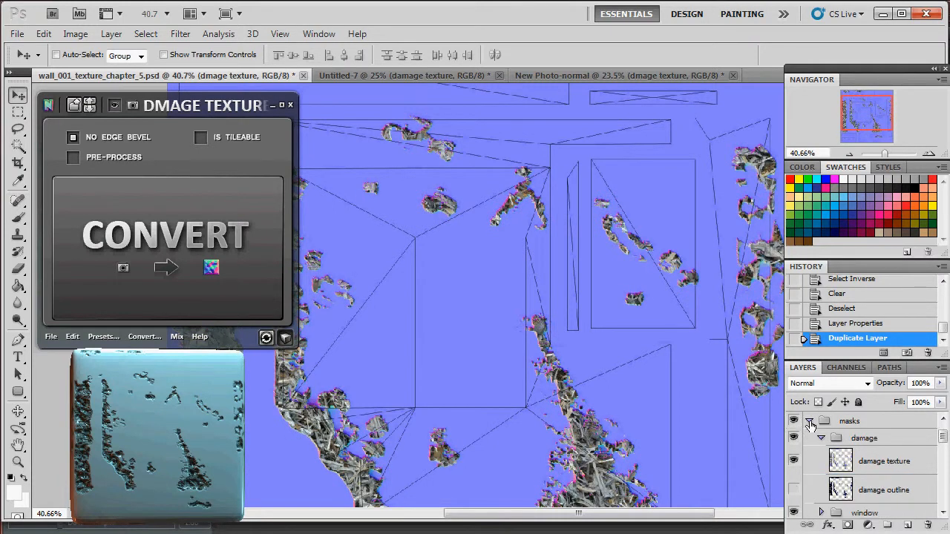
{"action": "left_click", "coordinate": [847, 490], "text": "ctrl"}
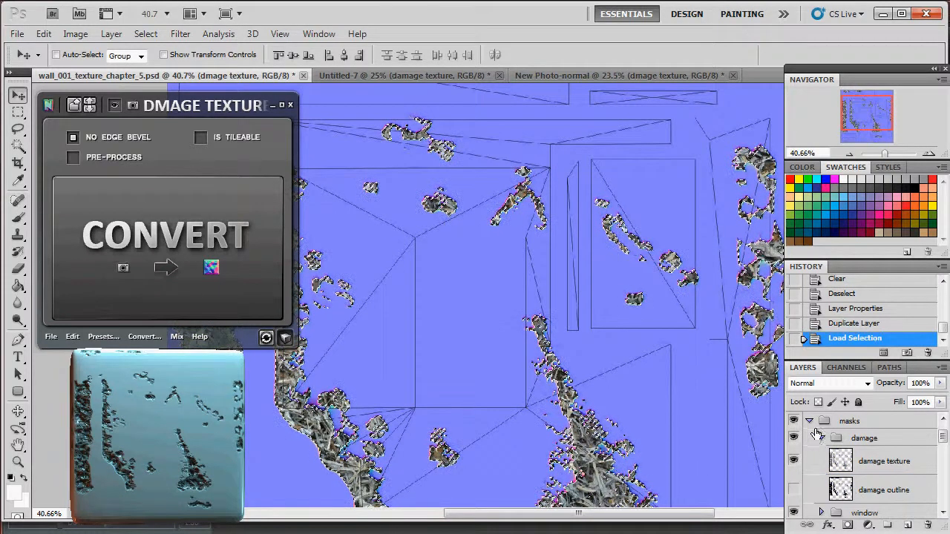
{"action": "left_click", "coordinate": [795, 462]}
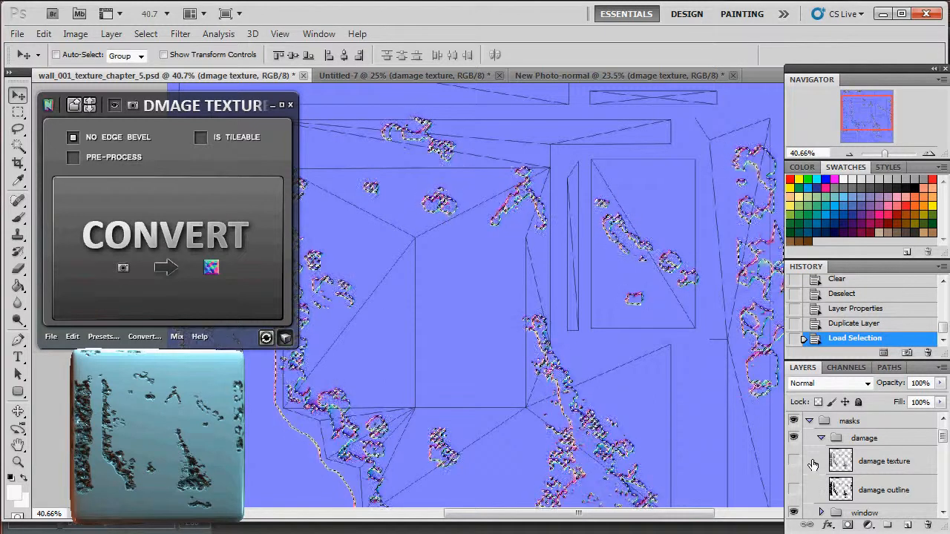
{"action": "left_click", "coordinate": [809, 421]}
{"action": "left_click", "coordinate": [813, 486]}
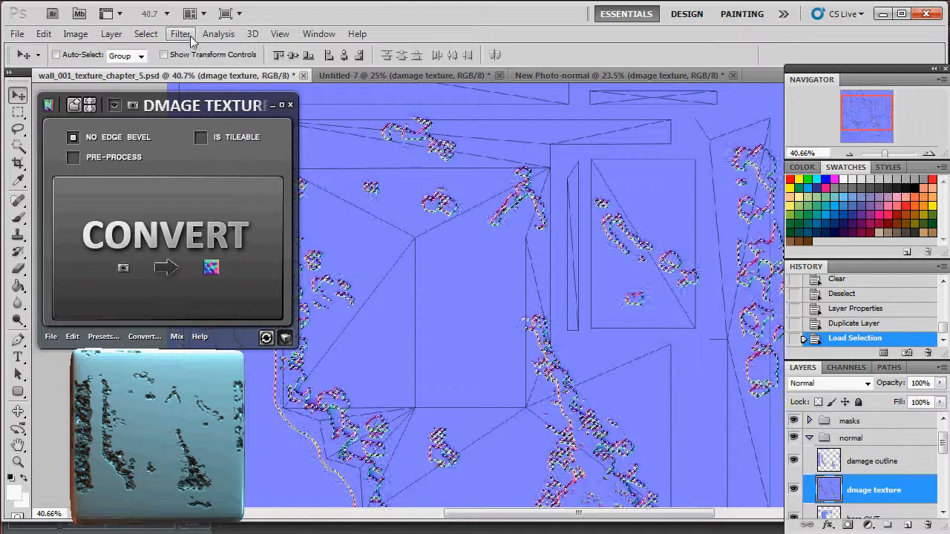
Invert the selection, clear the area outside the damage shapes from the dmage texture layer, and deselect
{"action": "left_click", "coordinate": [154, 35]}
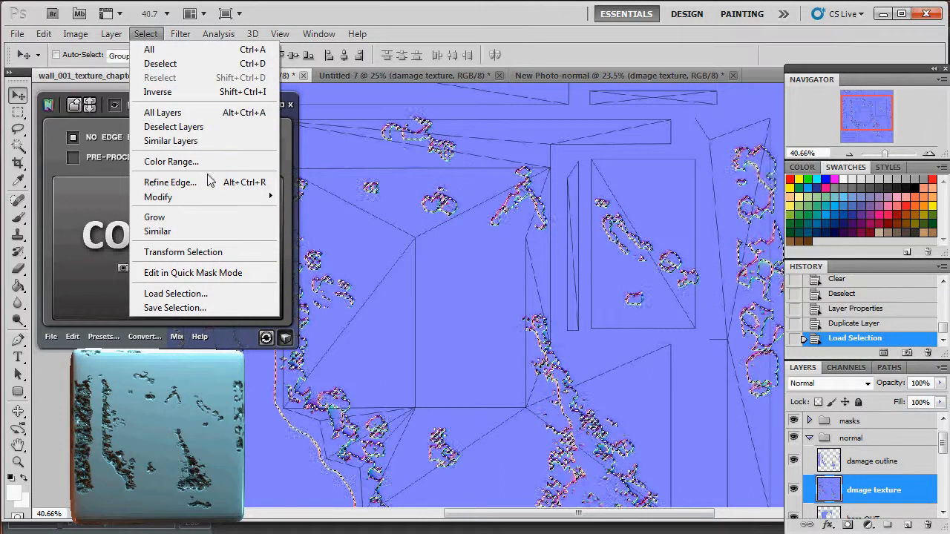
{"action": "left_click", "coordinate": [186, 91]}
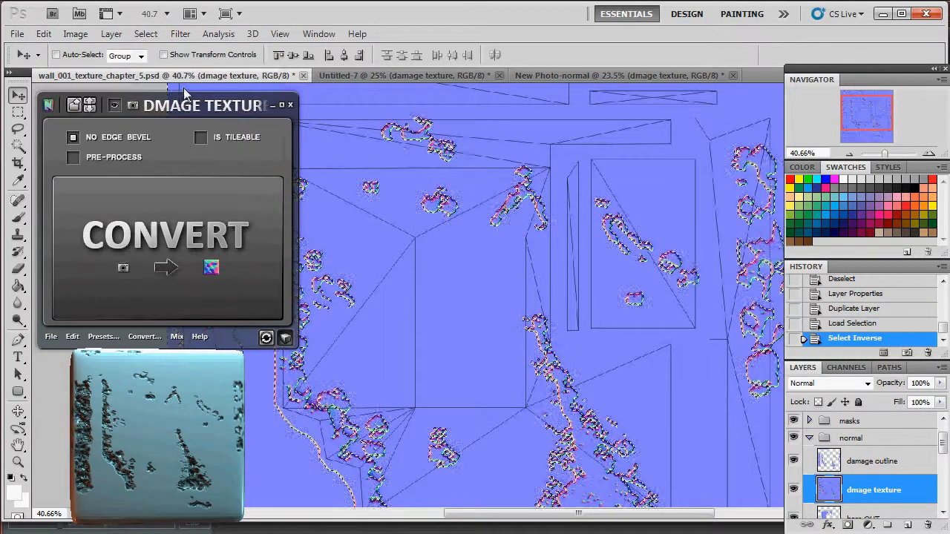
{"action": "key", "text": "Delete"}
{"action": "key", "text": "ctrl+d"}
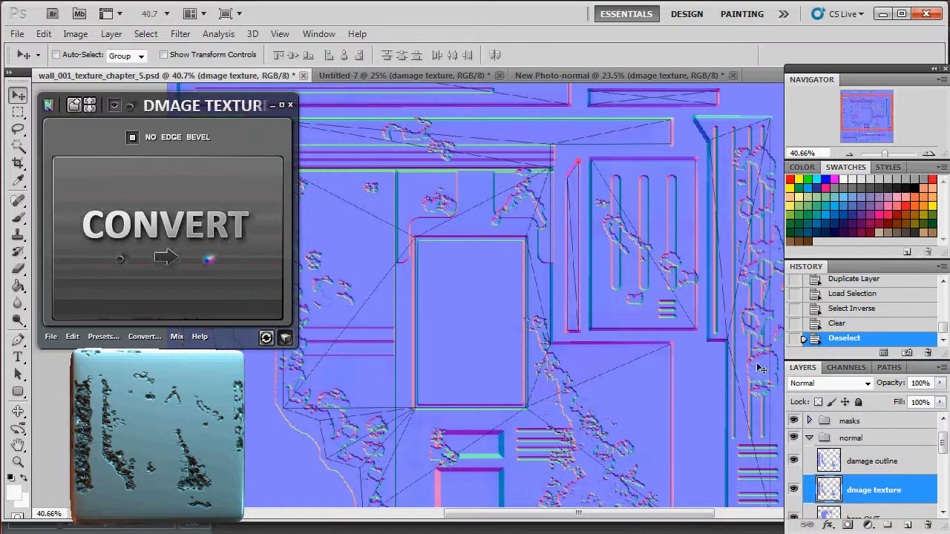
Try the dmage texture layer above the damage outline layer in the normal group, and move it back beneath
{"action": "left_click_drag", "start_coordinate": [837, 488], "coordinate": [861, 463]}
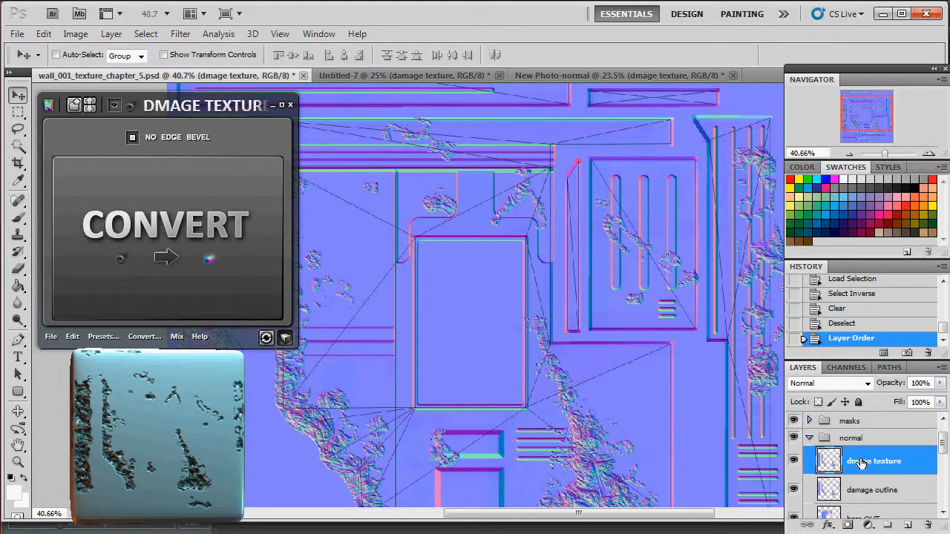
{"action": "left_click_drag", "start_coordinate": [896, 151], "coordinate": [888, 155]}
{"action": "left_click_drag", "start_coordinate": [864, 119], "coordinate": [846, 132]}
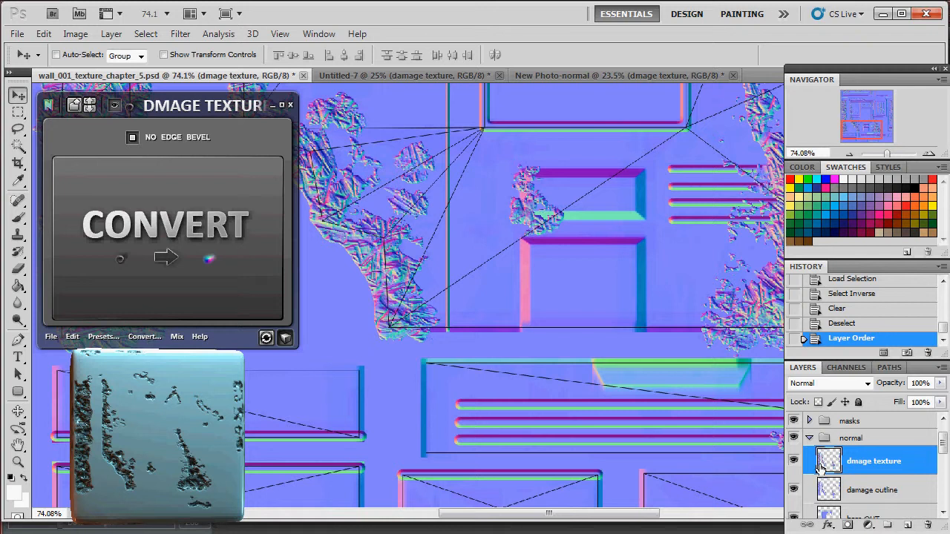
{"action": "left_click_drag", "start_coordinate": [823, 460], "coordinate": [824, 496]}
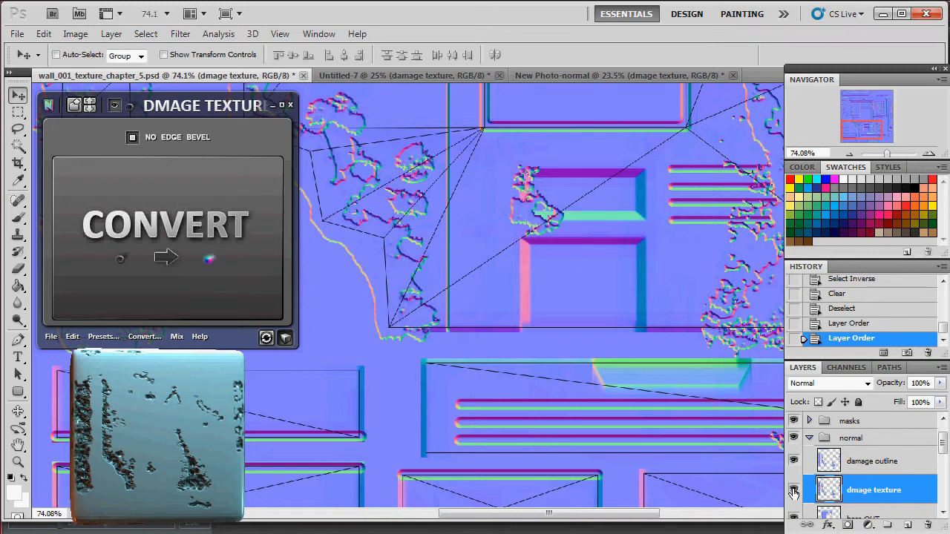
Load the normal group's damage outline layer as a selection and contract it by 5 pixels
{"action": "left_click", "coordinate": [833, 464], "text": "ctrl"}
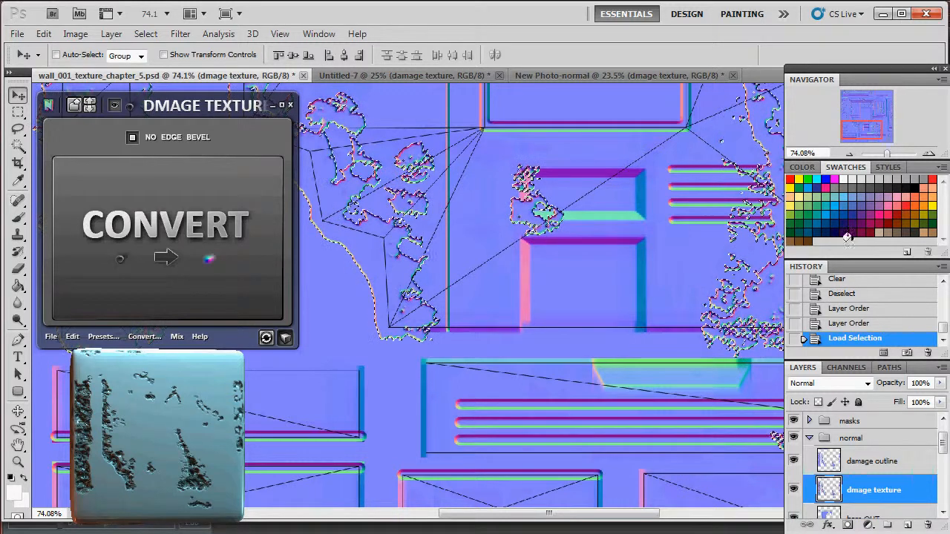
{"action": "left_click", "coordinate": [833, 466], "text": "ctrl"}
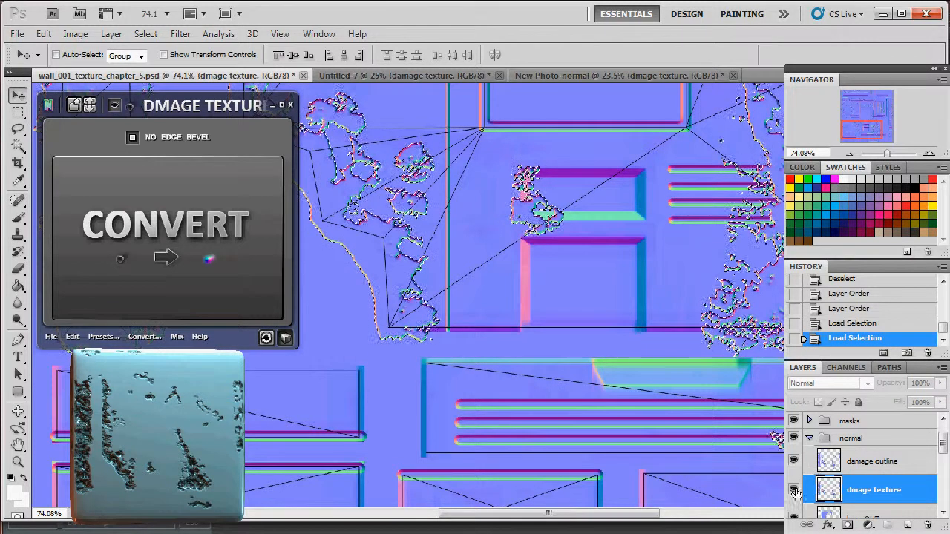
{"action": "left_click", "coordinate": [796, 493]}
{"action": "left_click_drag", "start_coordinate": [887, 154], "coordinate": [891, 153]}
{"action": "left_click_drag", "start_coordinate": [871, 115], "coordinate": [842, 120]}
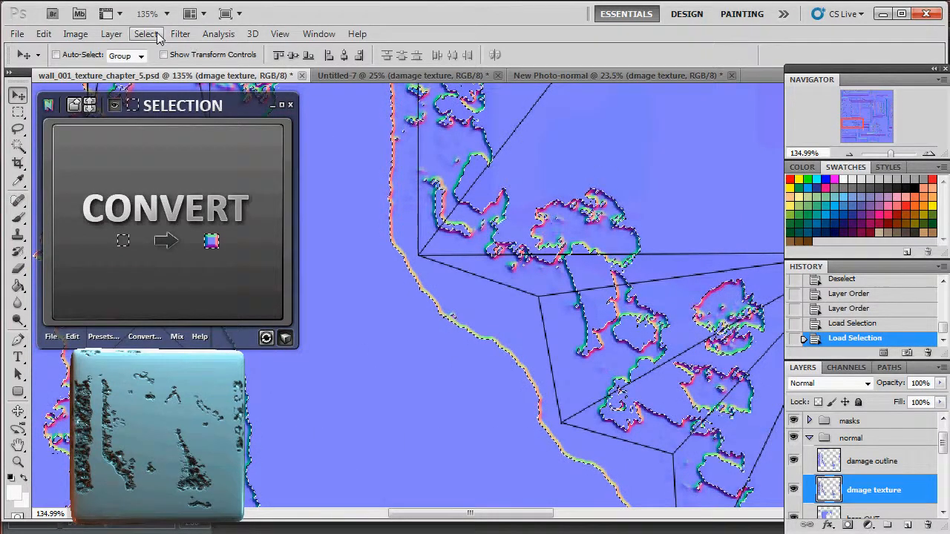
{"action": "left_click", "coordinate": [149, 35]}
{"action": "mouse_move", "coordinate": [223, 198]}
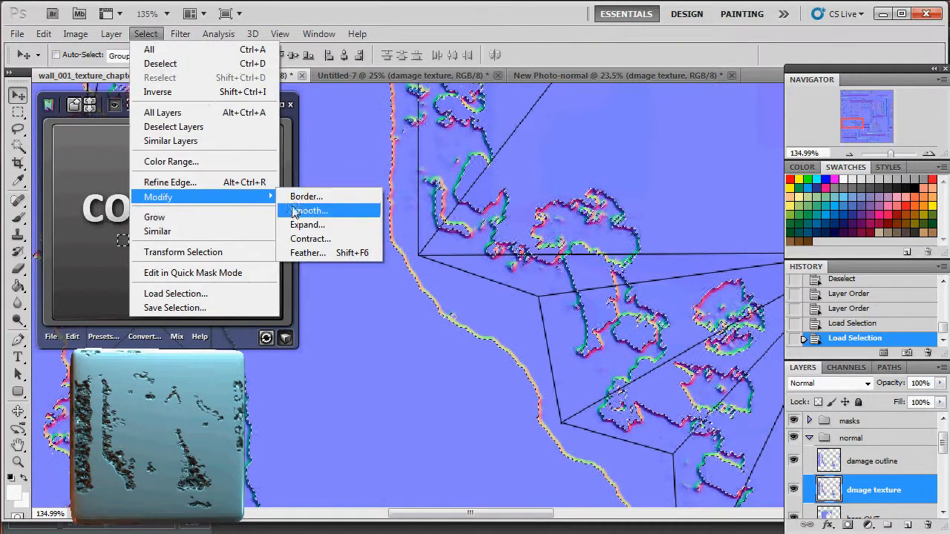
{"action": "left_click", "coordinate": [305, 239]}
{"action": "type", "text": "5"}
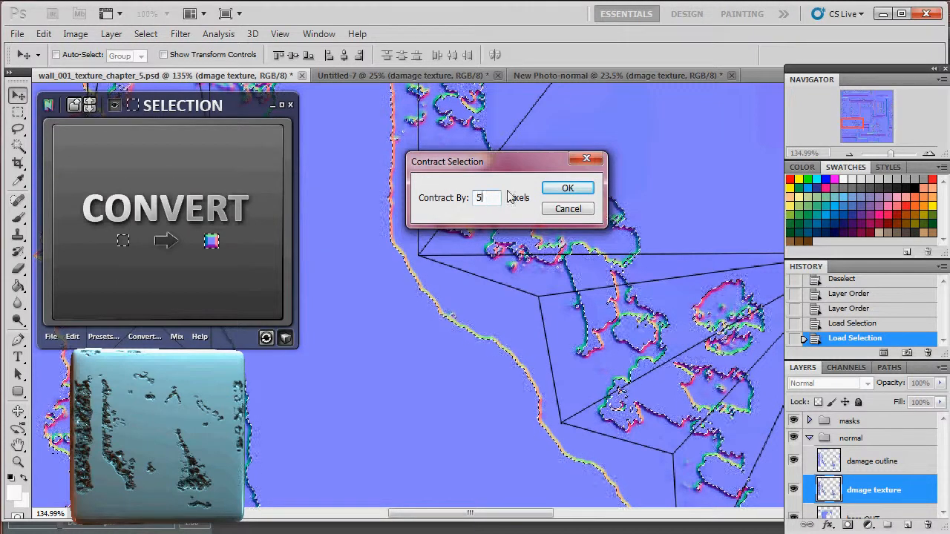
{"action": "left_click", "coordinate": [566, 190]}
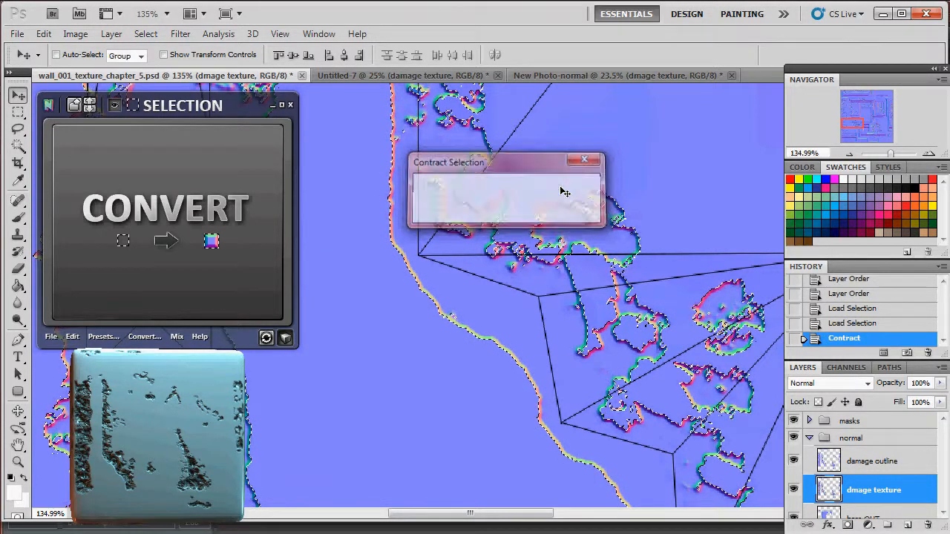
Clear the contracted selection from the normal group's damage outline layer and deselect
{"action": "left_click", "coordinate": [882, 463]}
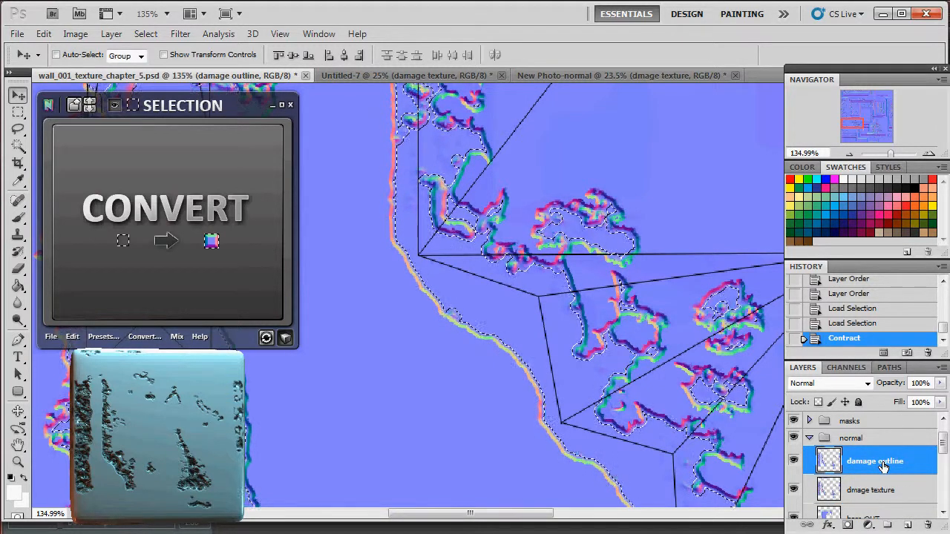
{"action": "key", "text": "Delete"}
{"action": "key", "text": "ctrl+d"}
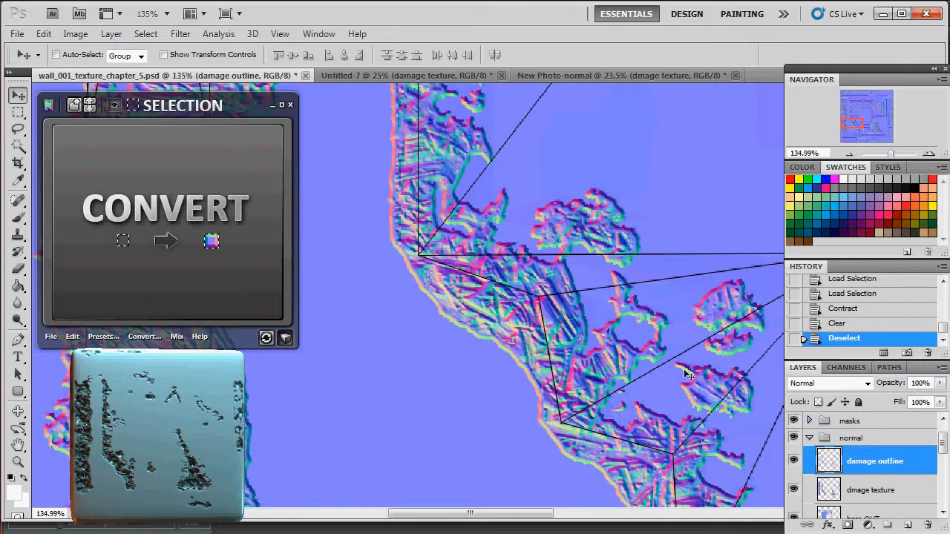
Hide the dmage texture layer to examine the trimmed damage outline along the wall's damaged edges
{"action": "scroll", "coordinate": [604, 296], "scroll_direction": "up", "scroll_amount": 2}
{"action": "scroll", "coordinate": [622, 279], "scroll_direction": "up", "scroll_amount": 10}
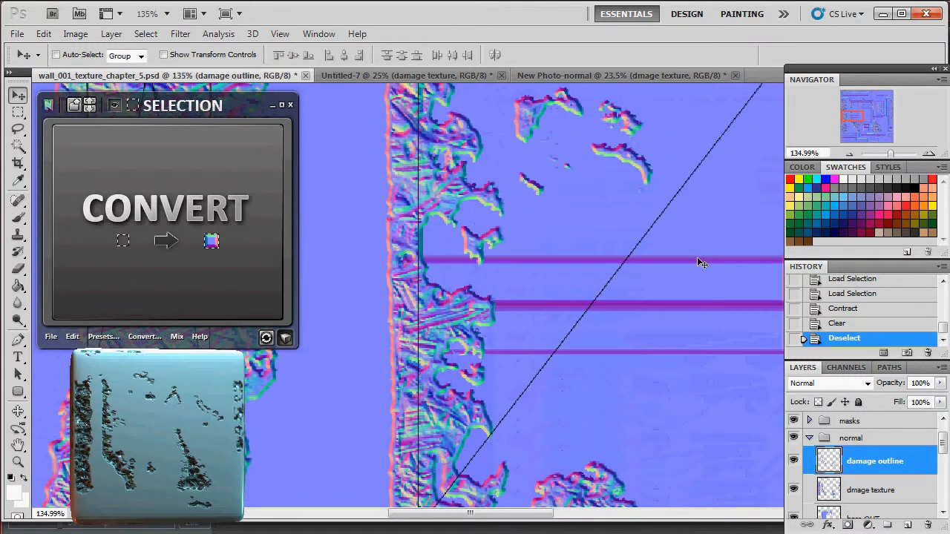
{"action": "left_click", "coordinate": [795, 490]}
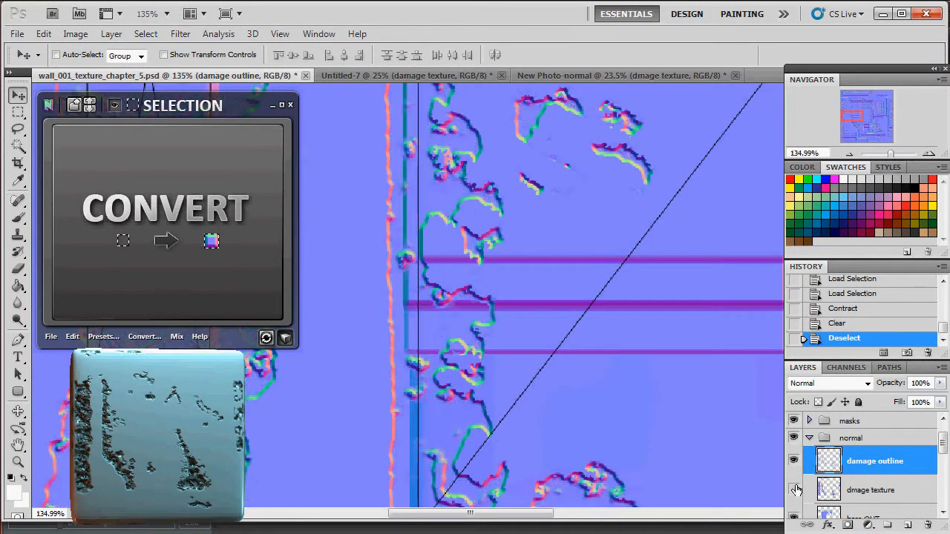
{"action": "scroll", "coordinate": [546, 252], "scroll_direction": "up", "scroll_amount": 5}
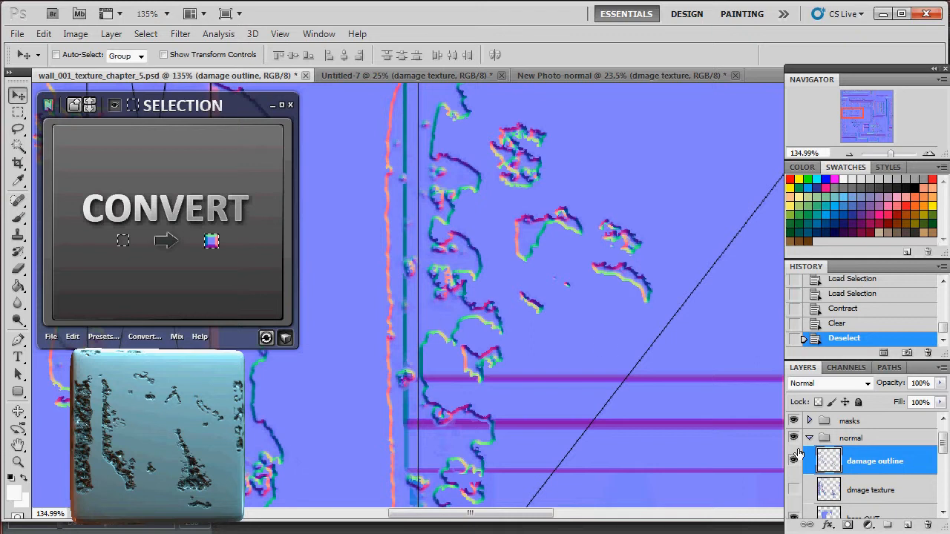
Show the dmage texture layer in the normal group and examine the blended damage across the whole wall texture
{"action": "left_click", "coordinate": [793, 490]}
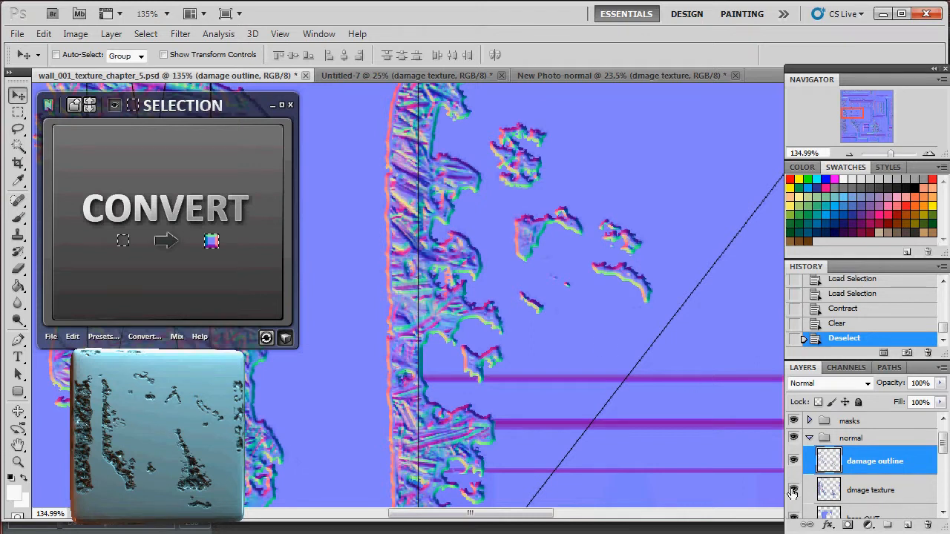
{"action": "left_click_drag", "start_coordinate": [891, 155], "coordinate": [886, 155]}
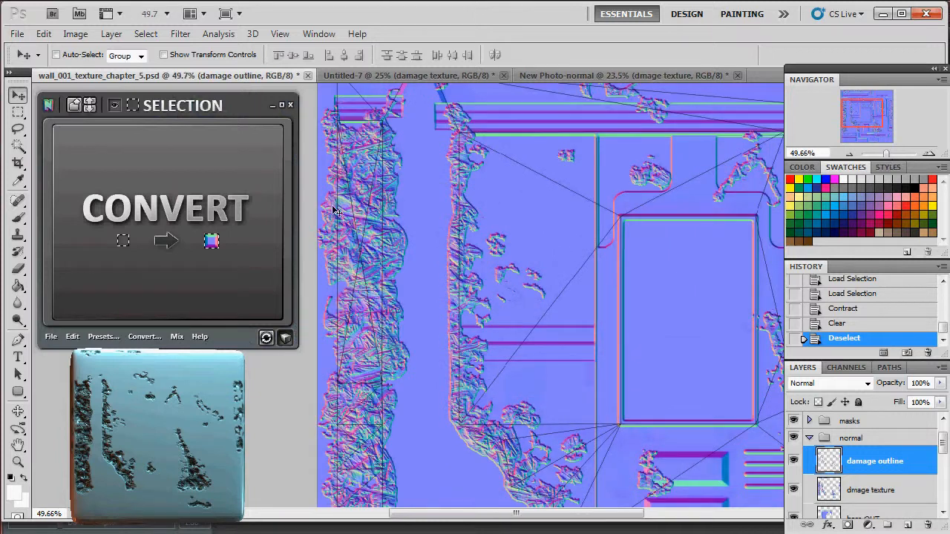
{"action": "scroll", "coordinate": [361, 253], "scroll_direction": "down", "scroll_amount": 6}
{"action": "left_click_drag", "start_coordinate": [867, 114], "coordinate": [880, 90]}
{"action": "left_click", "coordinate": [884, 153]}
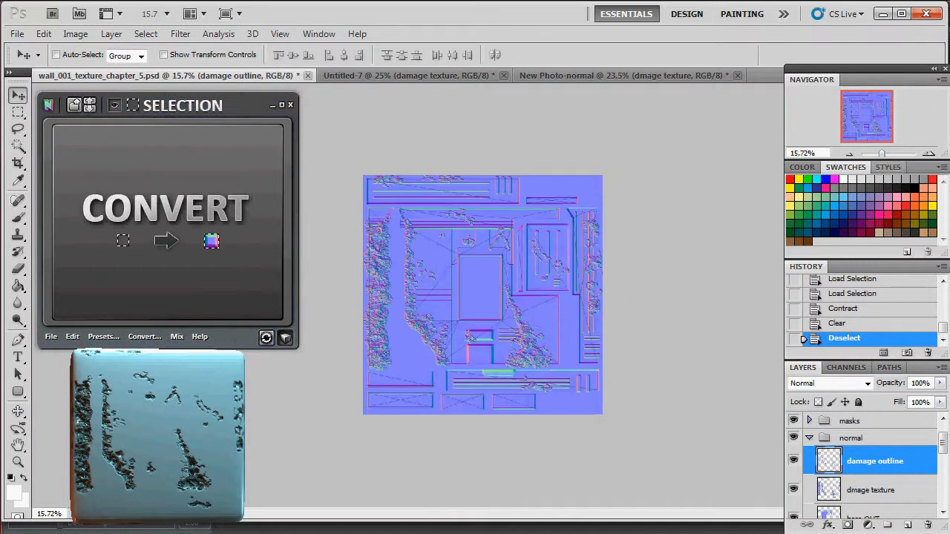
Collapse the normal group and hide the masks group in the wall texture document
{"action": "left_click", "coordinate": [808, 441]}
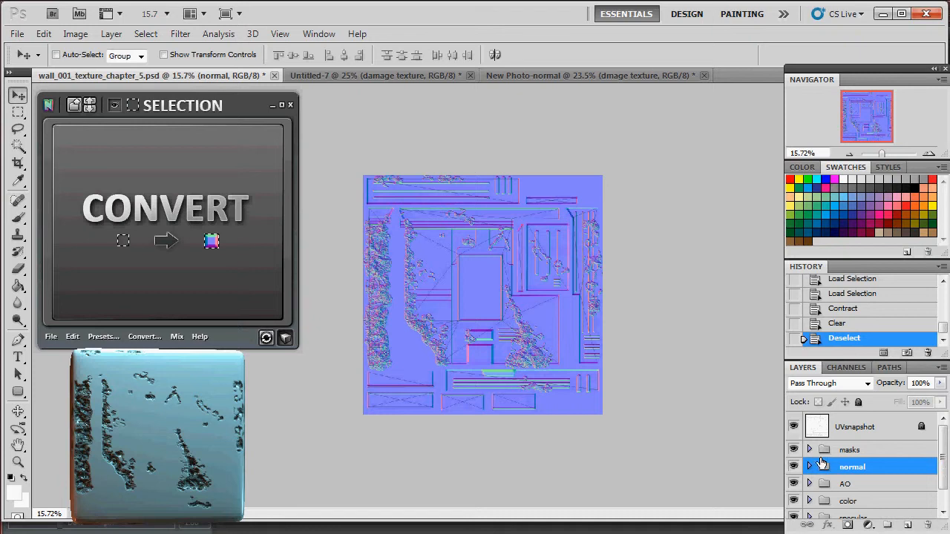
{"action": "left_click", "coordinate": [847, 451]}
{"action": "left_click", "coordinate": [793, 450]}
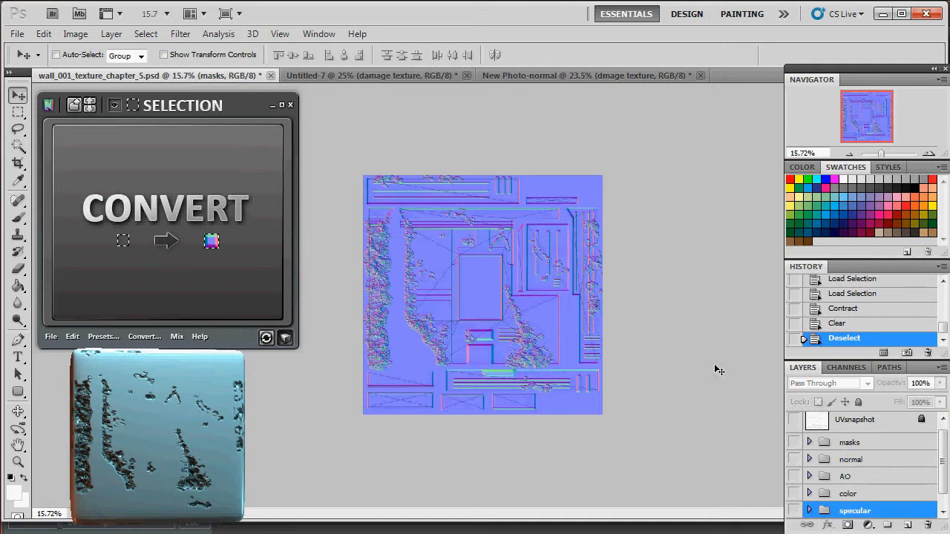
Switch to Marmoset Toolbag, turn the wall model to face front, and minimize the nDo window covering the material settings
{"action": "left_click", "coordinate": [319, 532]}
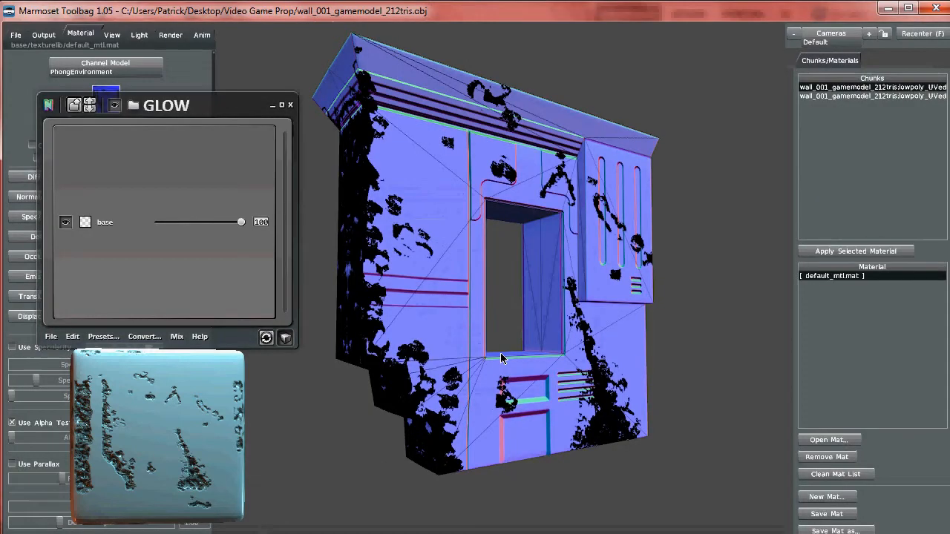
{"action": "left_click_drag", "start_coordinate": [545, 260], "coordinate": [383, 222]}
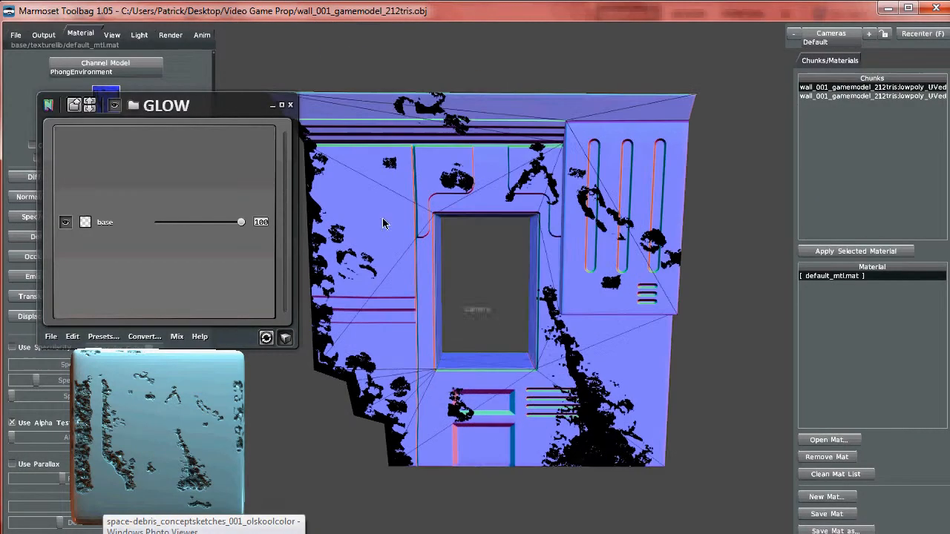
{"action": "left_click", "coordinate": [271, 106]}
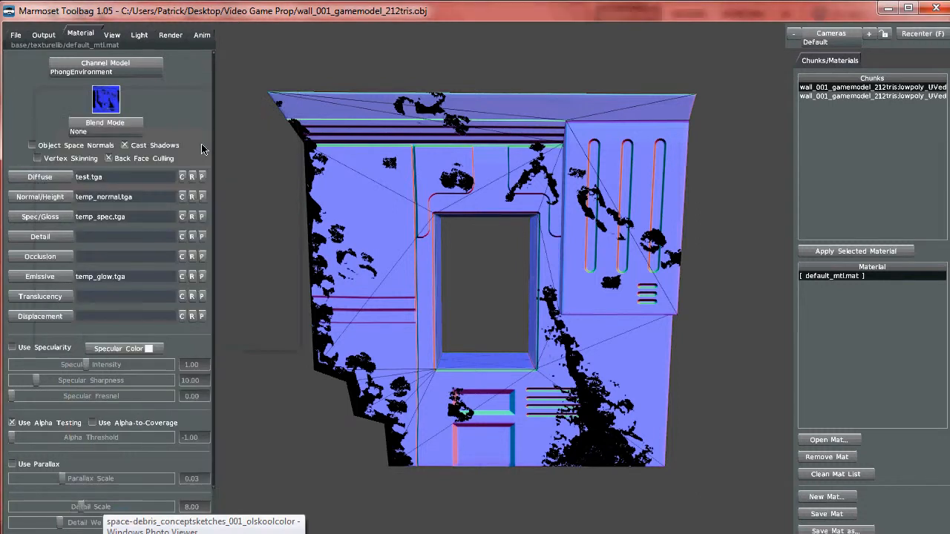
Load temp_diffuse from the Video Game Prop Textures In Progress folder as the material's diffuse texture
{"action": "left_click", "coordinate": [44, 181]}
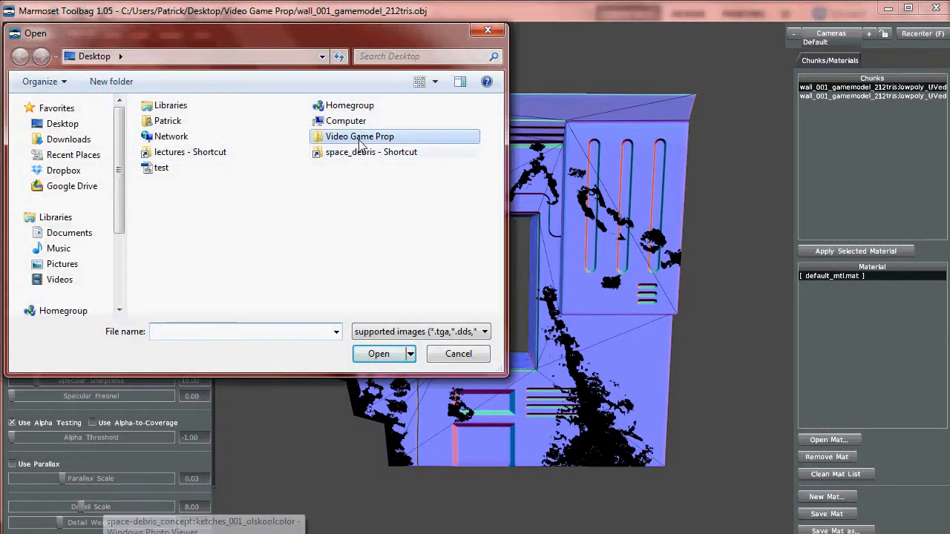
{"action": "double_click", "coordinate": [360, 138]}
{"action": "double_click", "coordinate": [185, 140]}
{"action": "double_click", "coordinate": [176, 133]}
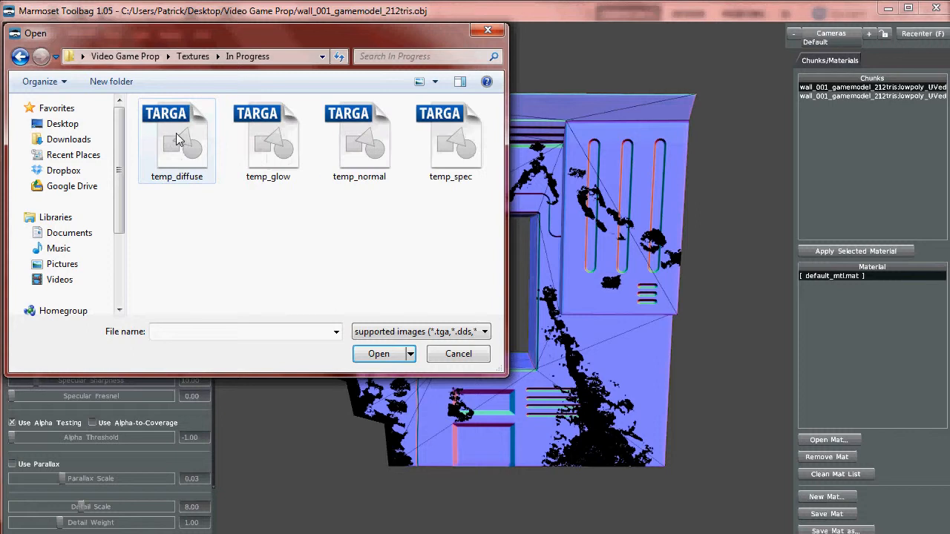
{"action": "double_click", "coordinate": [176, 133]}
Examine the damage normals on the wall model from several angles and distances, and return to the wall texture in Photoshop
{"action": "left_click_drag", "start_coordinate": [457, 315], "coordinate": [382, 238]}
{"action": "left_click_drag", "start_coordinate": [412, 206], "coordinate": [584, 335]}
{"action": "scroll", "coordinate": [542, 288], "scroll_direction": "up", "scroll_amount": 4}
{"action": "scroll", "coordinate": [542, 287], "scroll_direction": "down", "scroll_amount": 3}
{"action": "scroll", "coordinate": [539, 291], "scroll_direction": "down", "scroll_amount": 5}
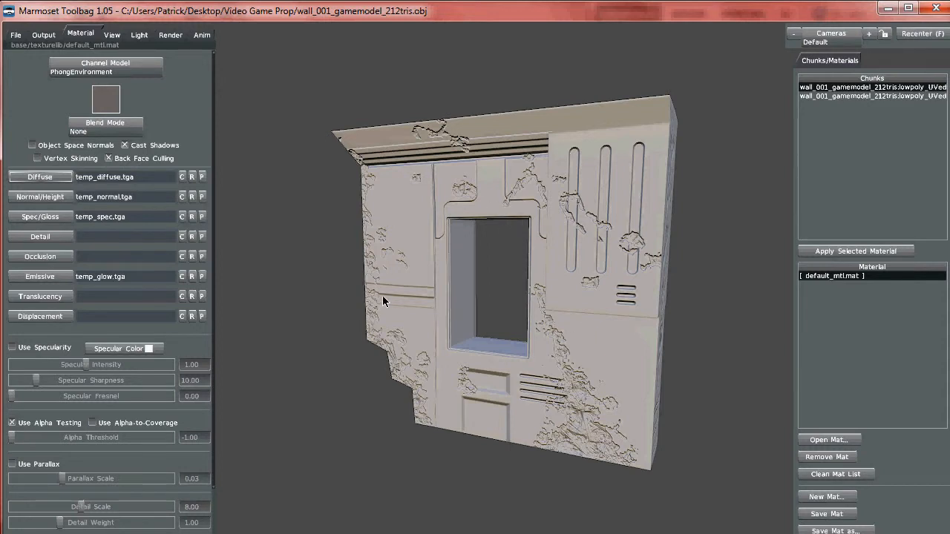
{"action": "key", "text": "alt+Tab"}
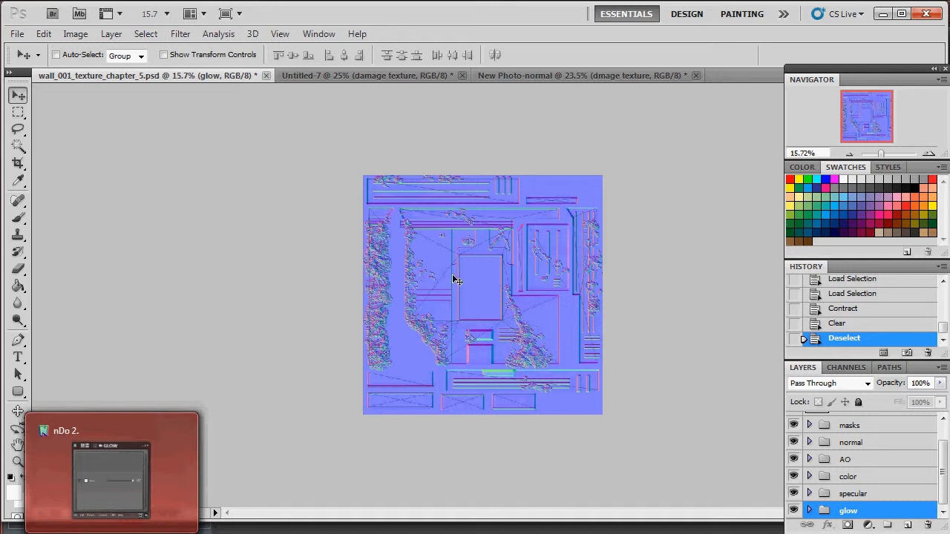